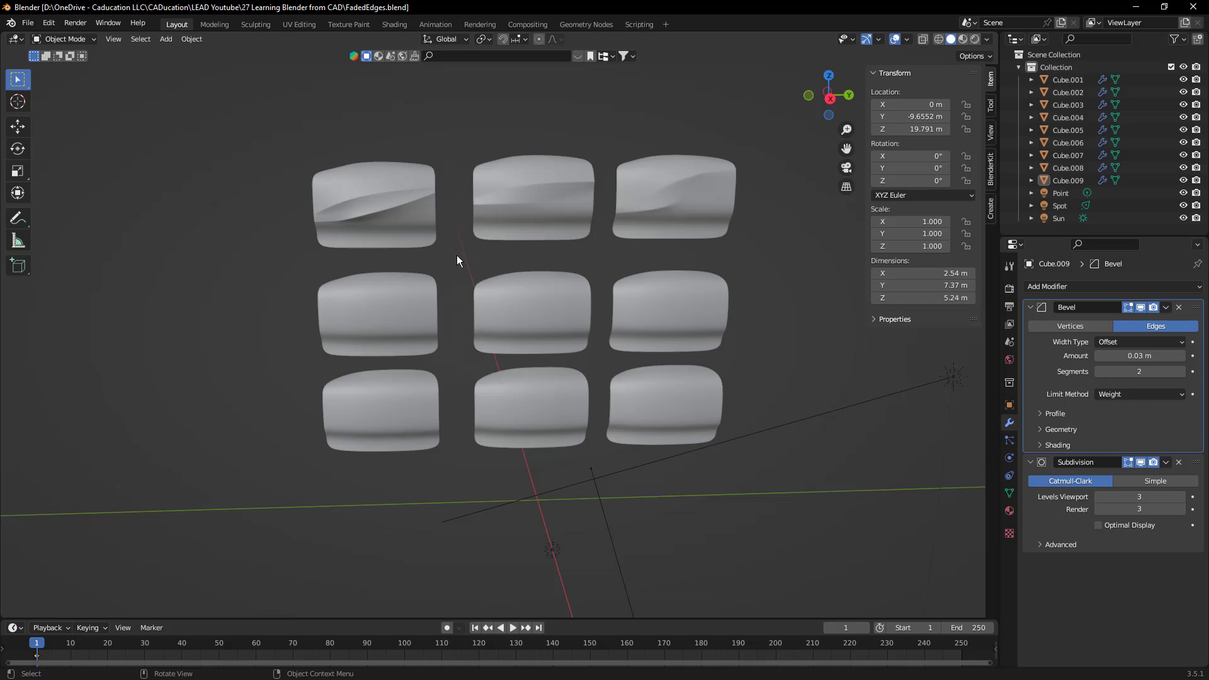
Step: Select the leftmost panel in the middle row and examine its control mesh in Edit Mode
{"action": "middle_click_drag", "start_coordinate": [399, 326], "coordinate": [445, 334]}
{"action": "left_click", "coordinate": [444, 334]}
{"action": "key", "text": "Tab"}
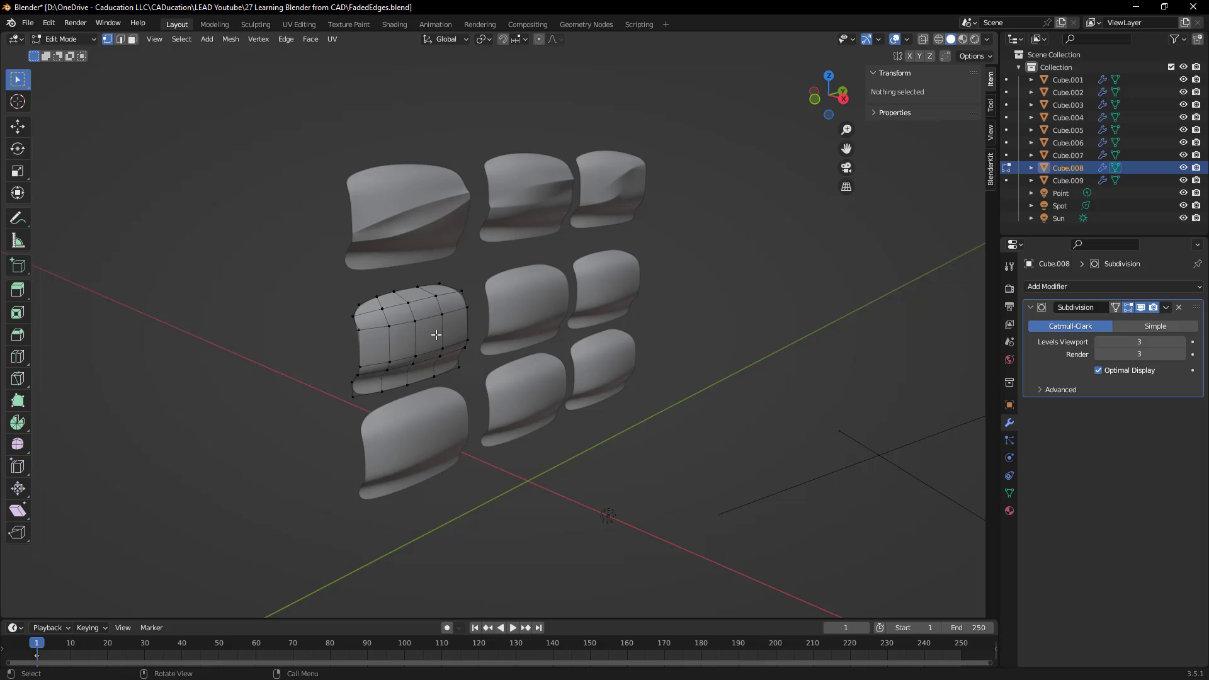
{"action": "key", "text": "Tab"}
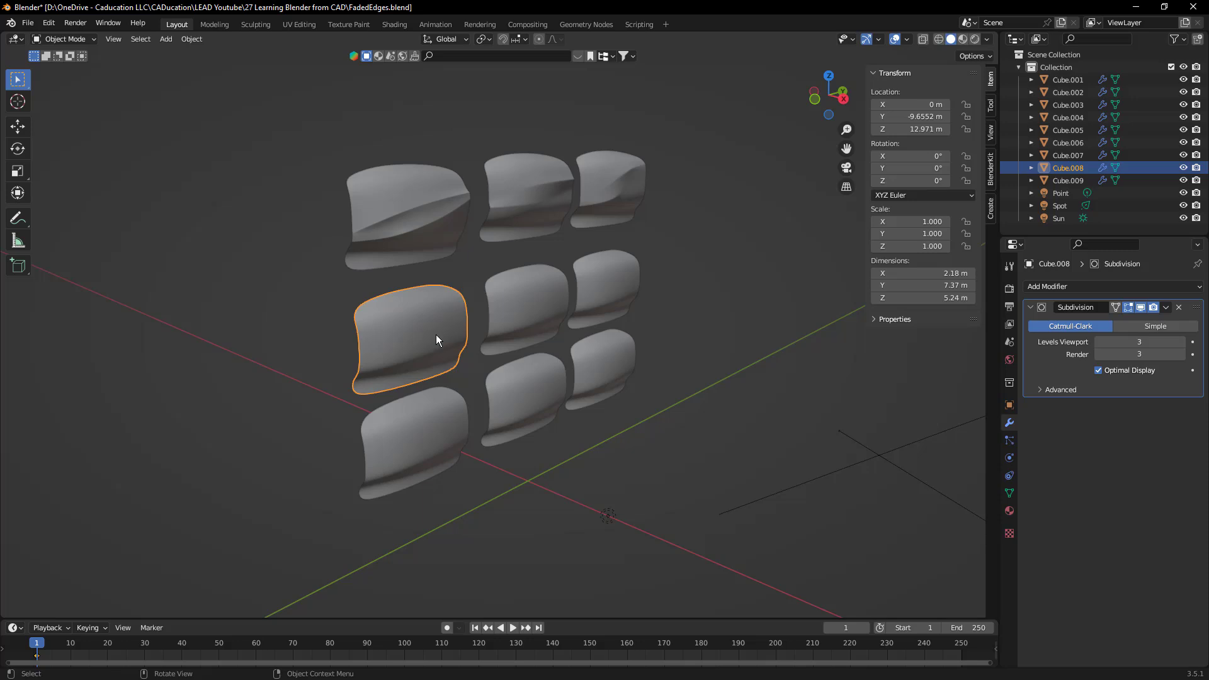
{"action": "mouse_move", "coordinate": [433, 329]}
{"action": "middle_mouse_down"}
{"action": "mouse_move", "coordinate": [407, 323]}
{"action": "mouse_move", "coordinate": [403, 308]}
{"action": "mouse_move", "coordinate": [411, 327]}
{"action": "middle_mouse_up"}
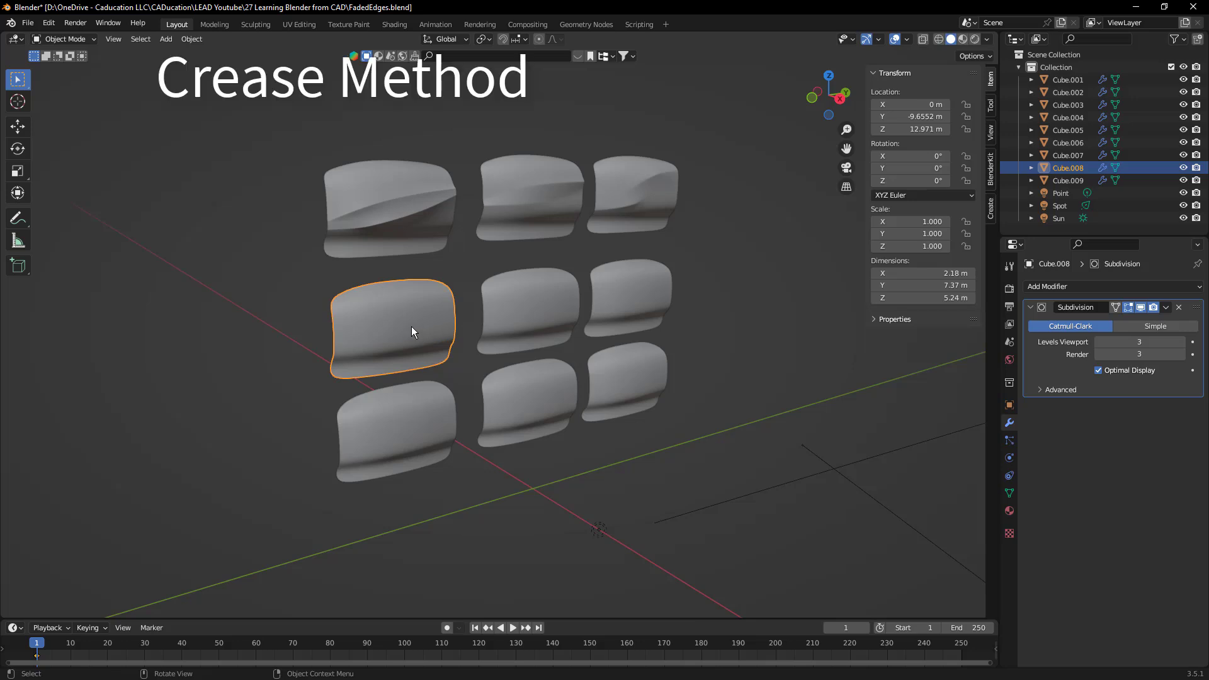
Step: Knife-cut a curving diagonal line across the panel, from high on its right edge down to its lower left edge
{"action": "key", "text": "Tab"}
{"action": "middle_click_drag", "start_coordinate": [405, 323], "coordinate": [376, 326]}
{"action": "key", "text": "k"}
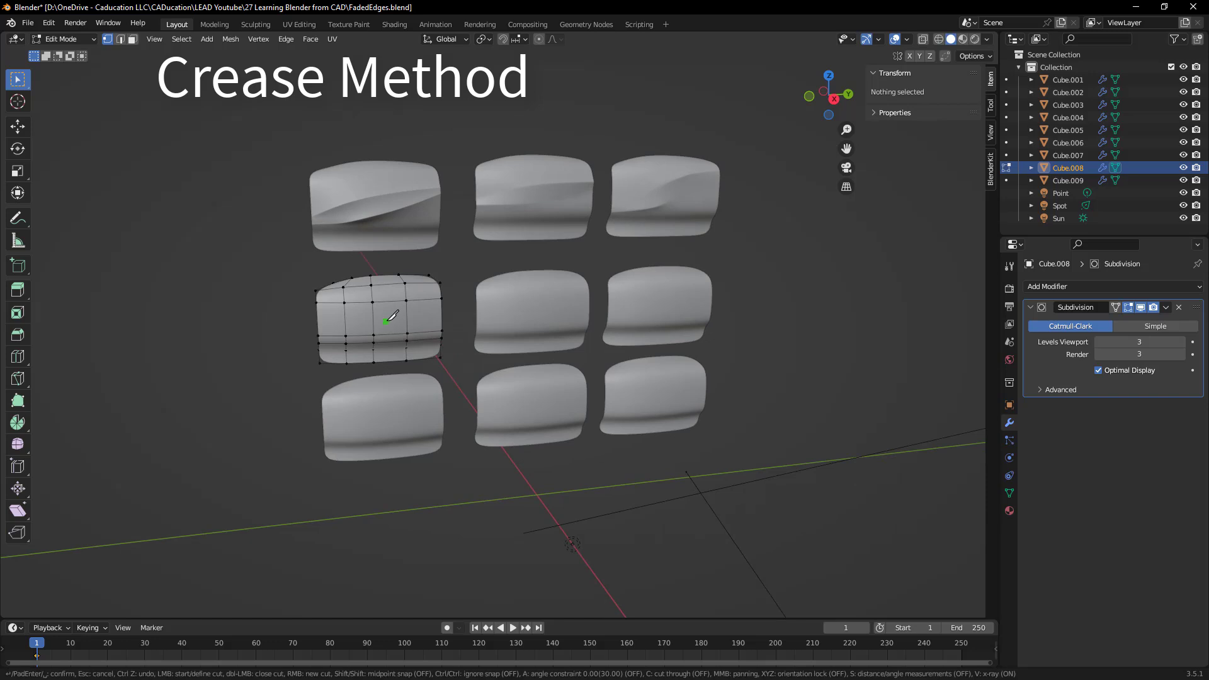
{"action": "scroll", "coordinate": [413, 295], "scroll_direction": "up", "scroll_amount": 1}
{"action": "scroll", "coordinate": [392, 282], "scroll_direction": "up", "scroll_amount": 1}
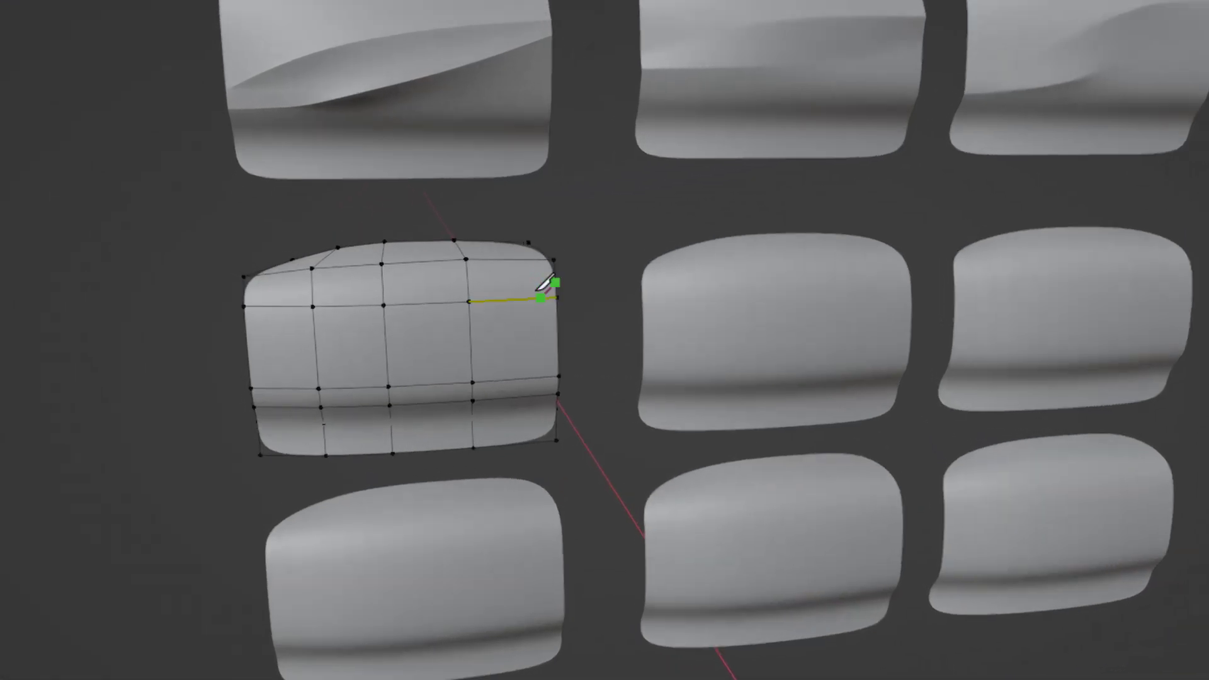
{"action": "left_click", "coordinate": [419, 274]}
{"action": "left_click", "coordinate": [409, 371]}
{"action": "left_click", "coordinate": [331, 390]}
{"action": "left_click", "coordinate": [263, 389]}
{"action": "key", "text": "Return"}
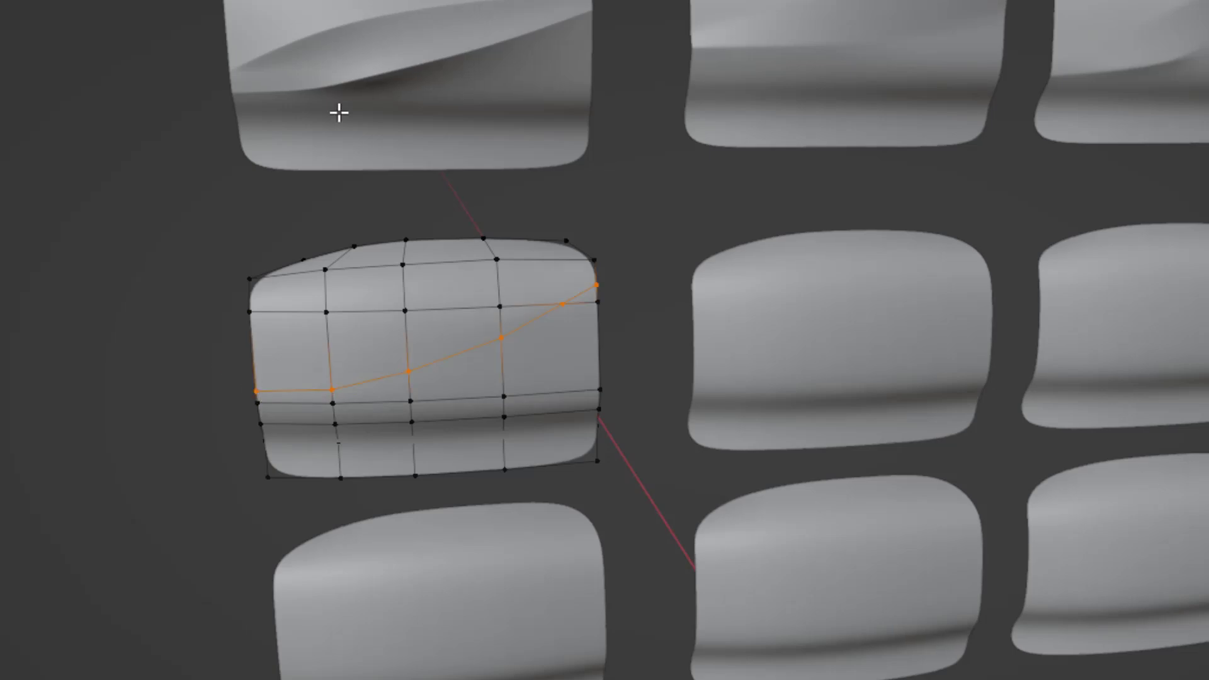
Step: Select the cut's edge segments except the leftmost one and move them outward along the X axis
{"action": "key", "text": "2"}
{"action": "left_click", "coordinate": [555, 310]}
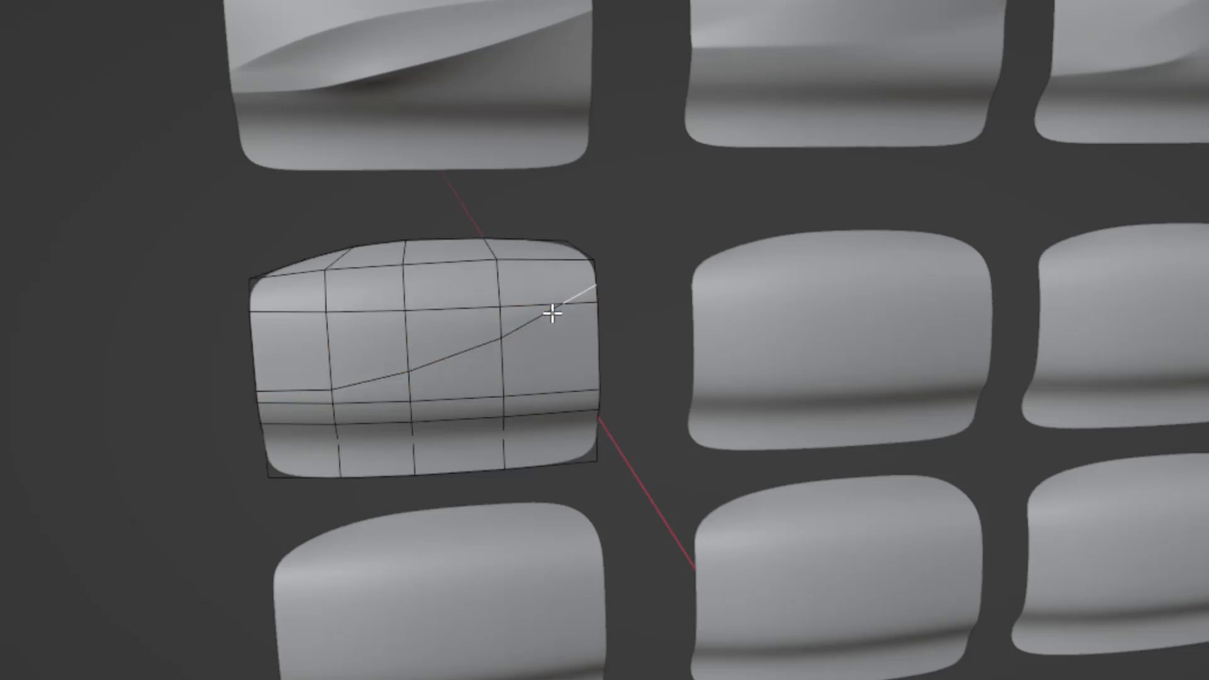
{"action": "left_click", "coordinate": [471, 350], "text": "shift"}
{"action": "left_click", "coordinate": [399, 375], "text": "shift"}
{"action": "middle_click_drag", "start_coordinate": [459, 375], "coordinate": [633, 406]}
{"action": "key", "text": "g"}
{"action": "key", "text": "x"}
{"action": "left_click", "coordinate": [658, 417]}
{"action": "key", "text": "Tab"}
{"action": "middle_click_drag", "start_coordinate": [724, 464], "coordinate": [671, 440]}
{"action": "key", "text": "Tab"}
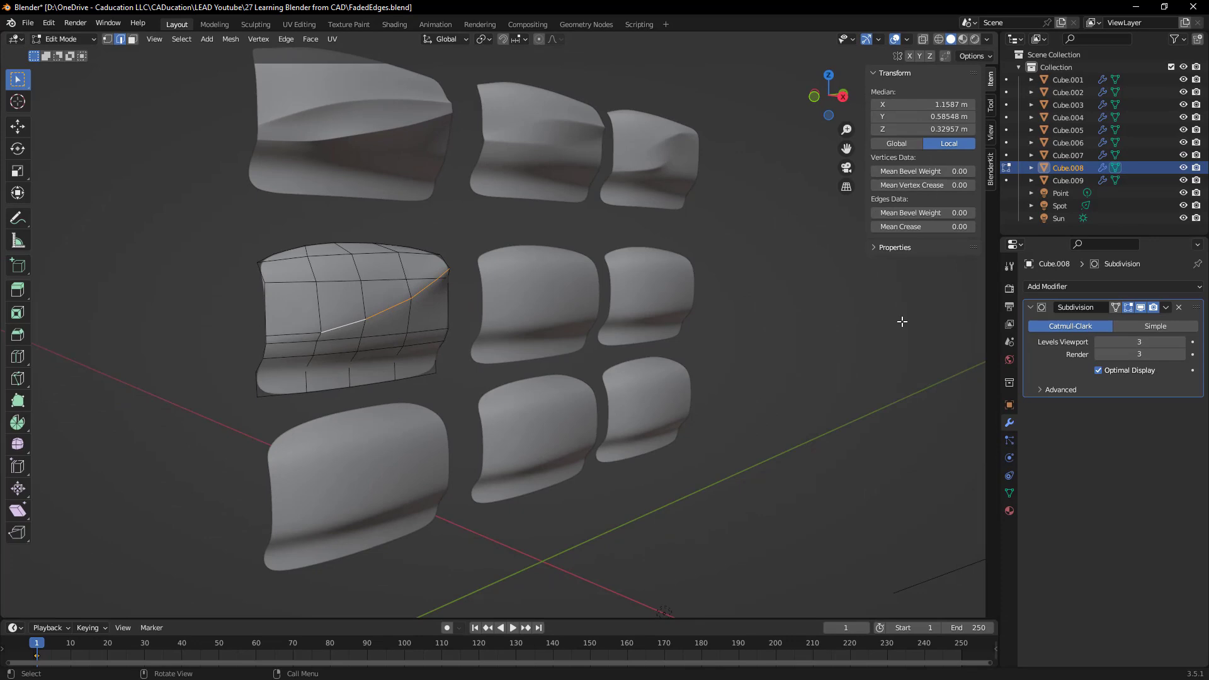
Step: Clear the edge selection, hide the sidebar with the transform data and show it again
{"action": "key", "text": "n"}
{"action": "left_click", "coordinate": [902, 321]}
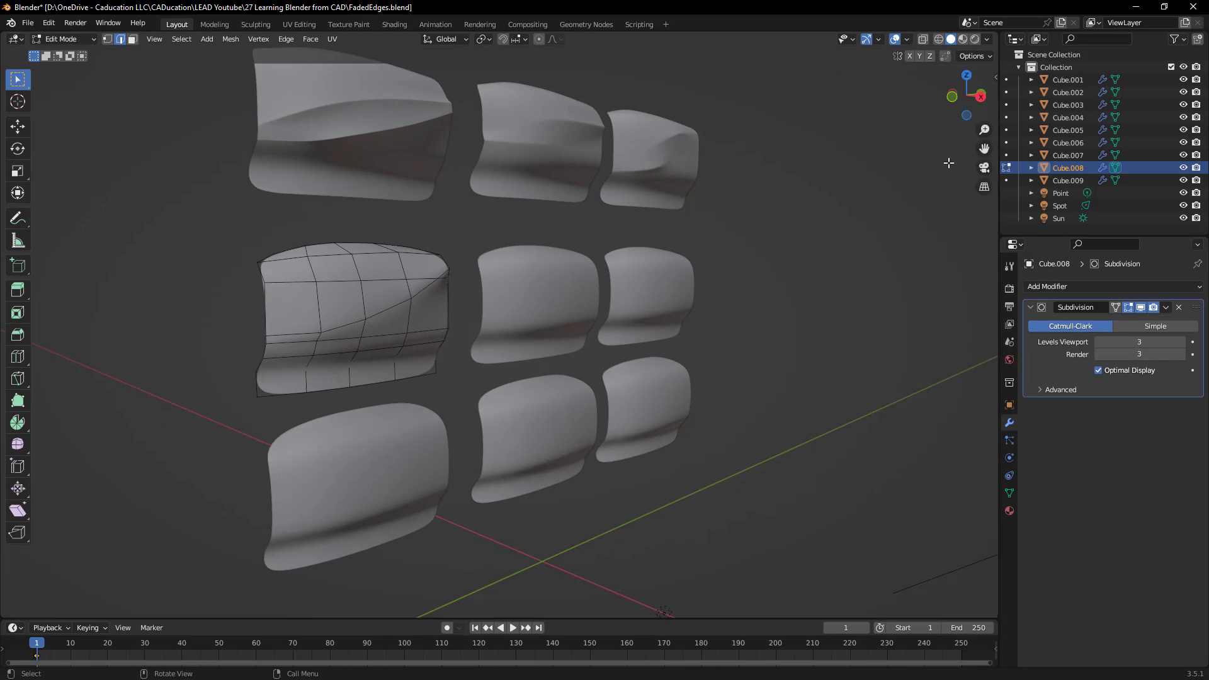
{"action": "left_click", "coordinate": [995, 76]}
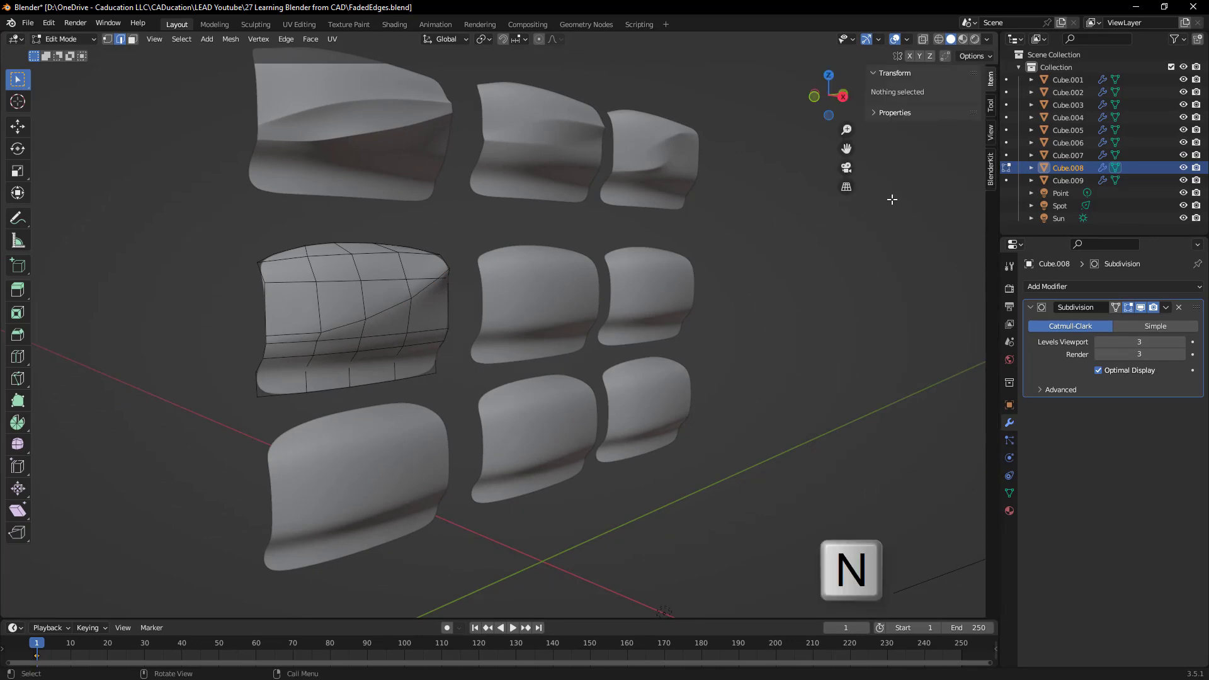
Step: Set the Mean Crease to 0.92 on the two short edge segments at the cut's right end
{"action": "left_click", "coordinate": [443, 273]}
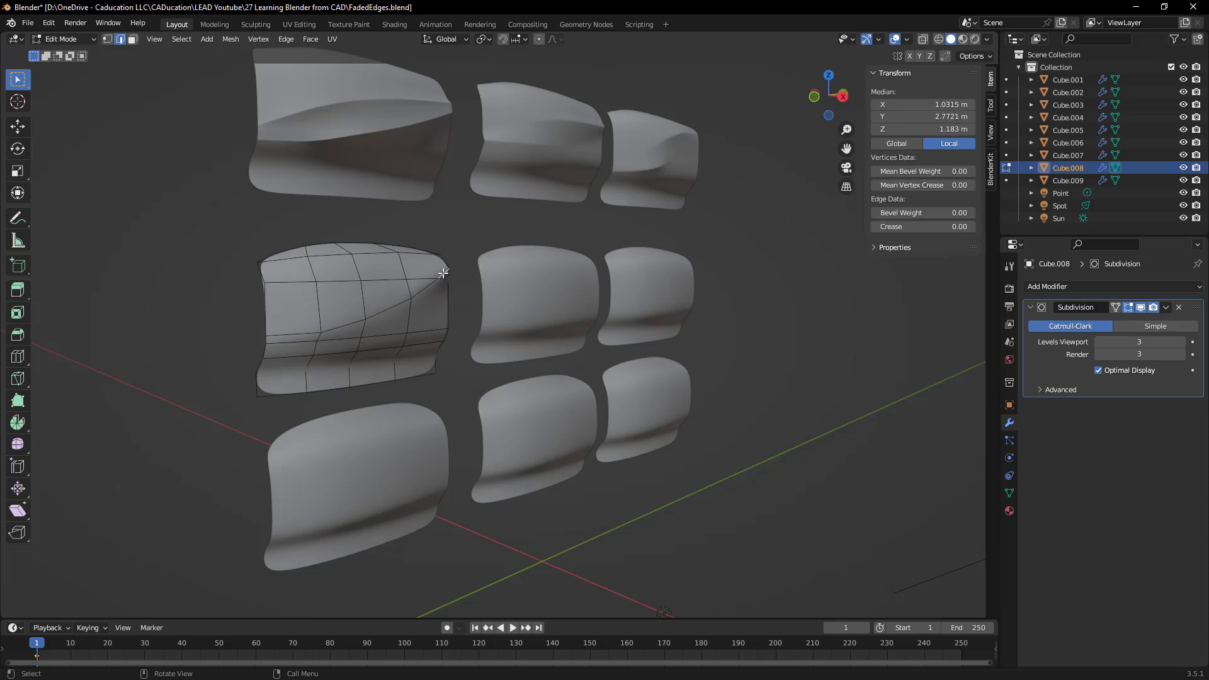
{"action": "left_click", "coordinate": [433, 284], "text": "shift"}
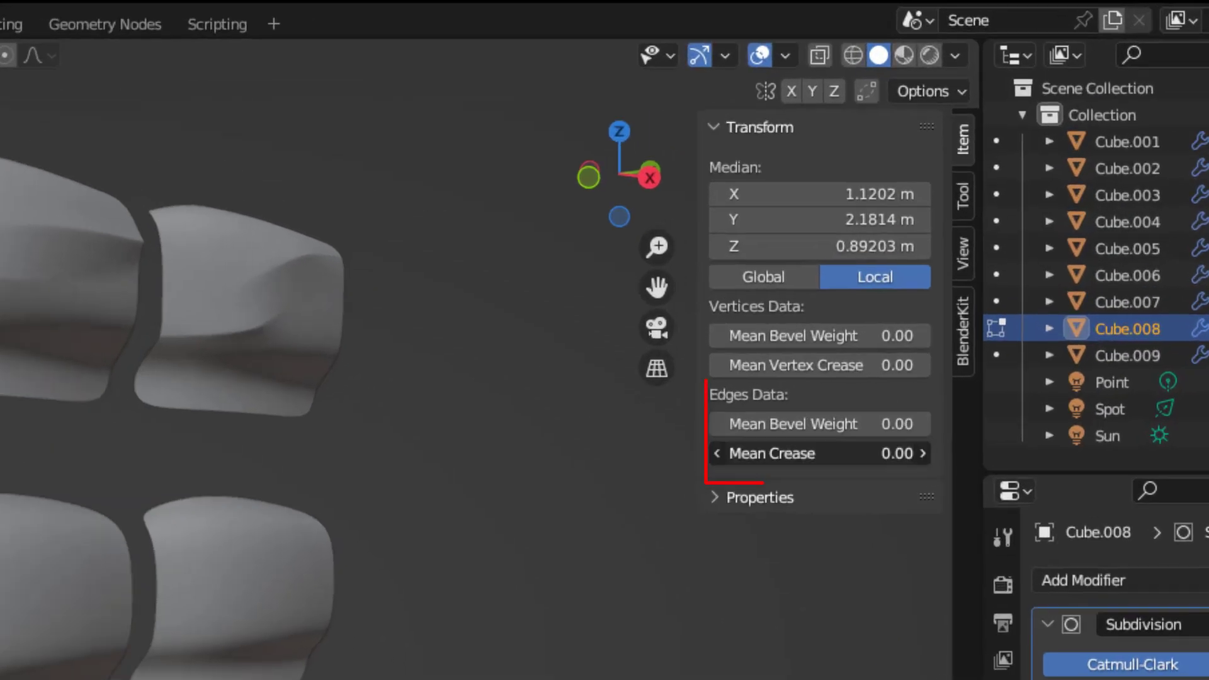
{"action": "left_click_drag", "start_coordinate": [806, 363], "coordinate": [844, 363]}
{"action": "left_click_drag", "start_coordinate": [819, 453], "coordinate": [872, 453]}
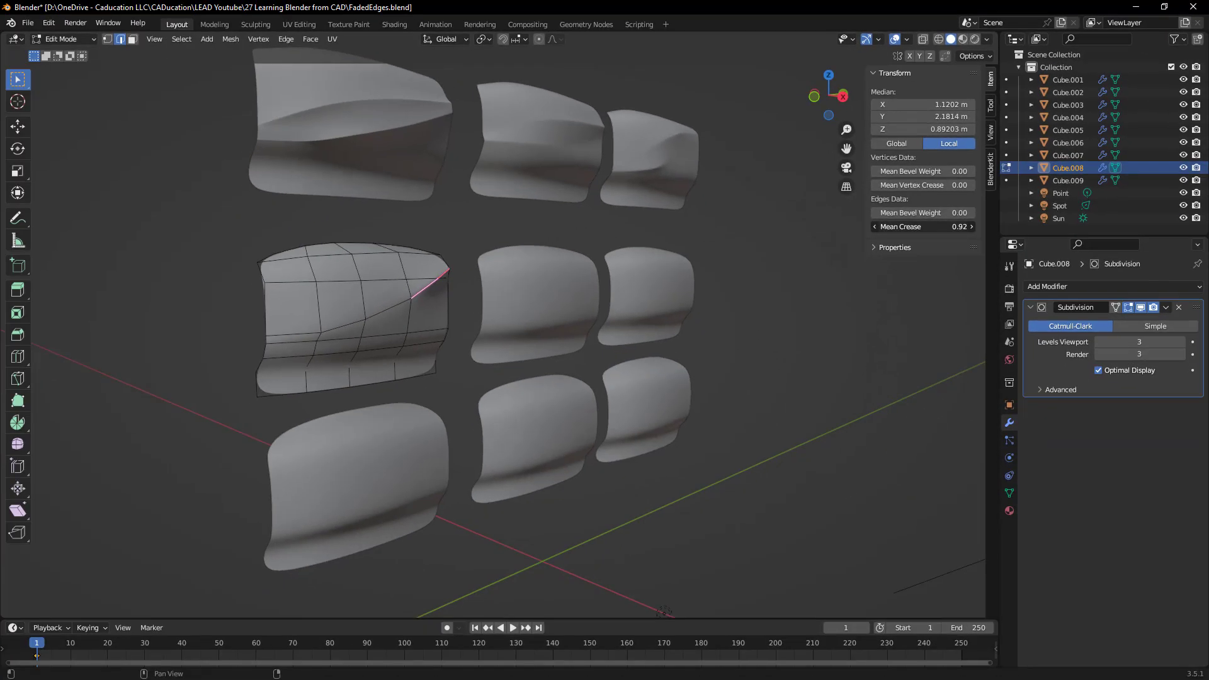
Step: Add progressively weaker edge creases to the next two segments of the cut towards the left, and return to Object Mode
{"action": "left_click", "coordinate": [397, 304]}
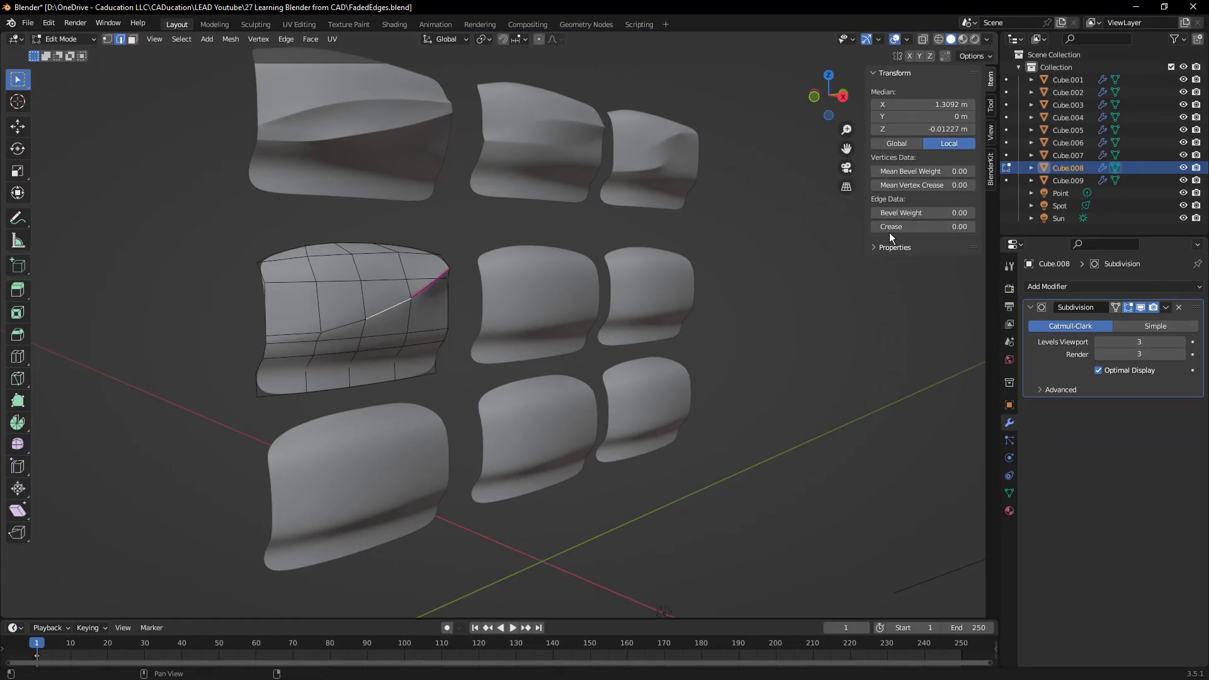
{"action": "left_click_drag", "start_coordinate": [893, 227], "coordinate": [920, 229]}
{"action": "left_click", "coordinate": [349, 323]}
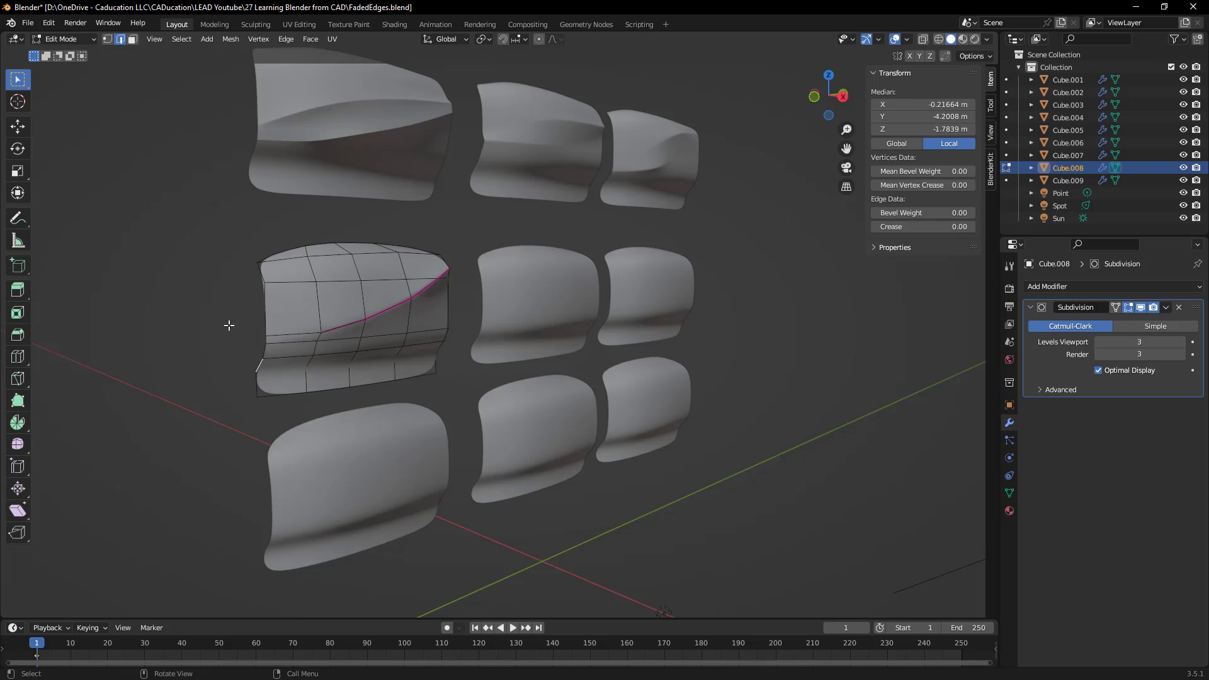
{"action": "key", "text": "Tab"}
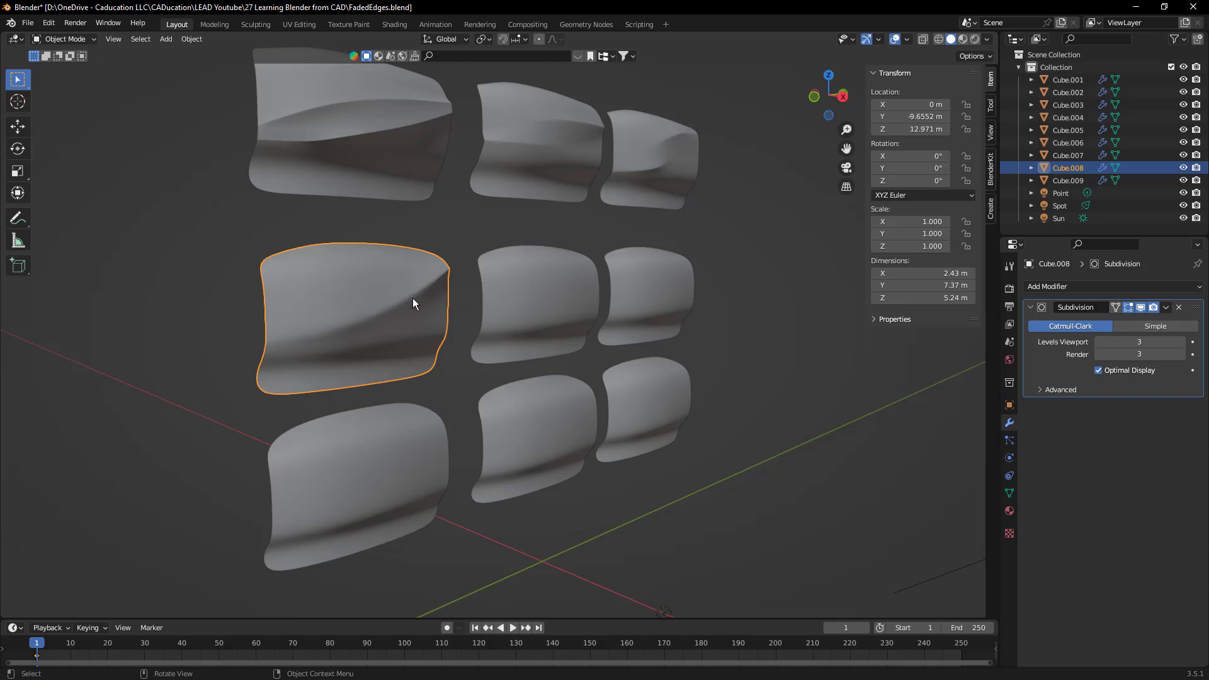
{"action": "middle_click_drag", "start_coordinate": [313, 338], "coordinate": [383, 330]}
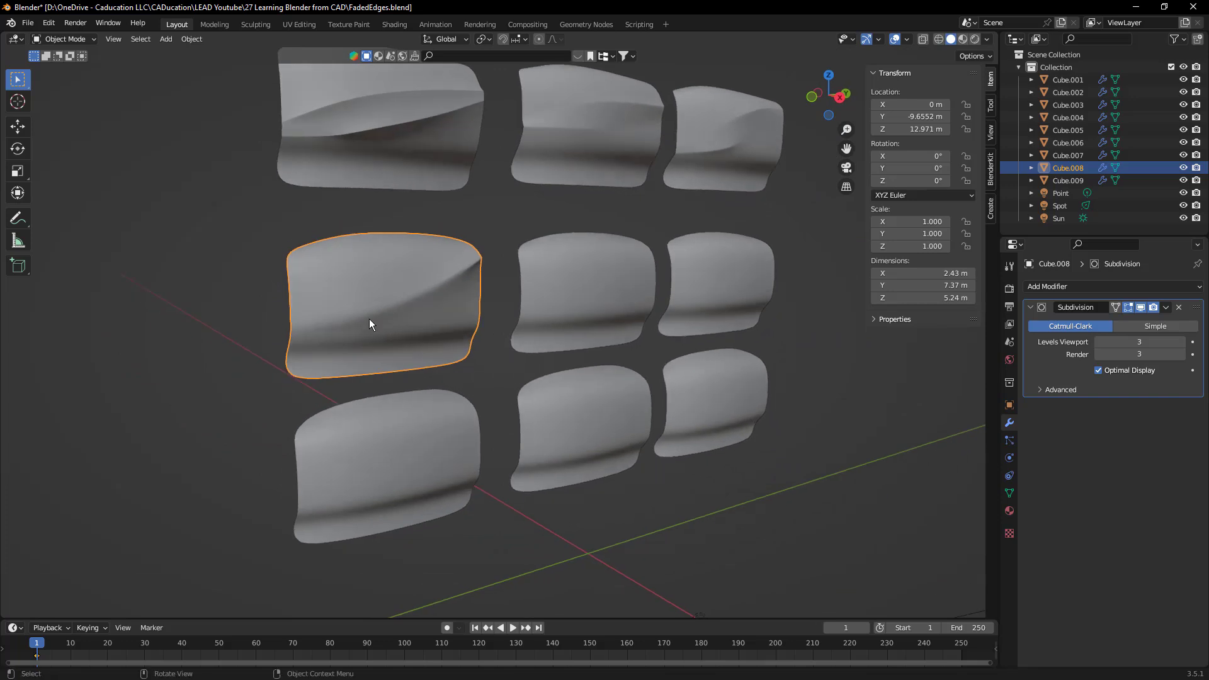
Step: Inspect the creased panel's full subdivision wireframe with Optimal Display turned off, and turn the option back on
{"action": "left_click", "coordinate": [940, 38]}
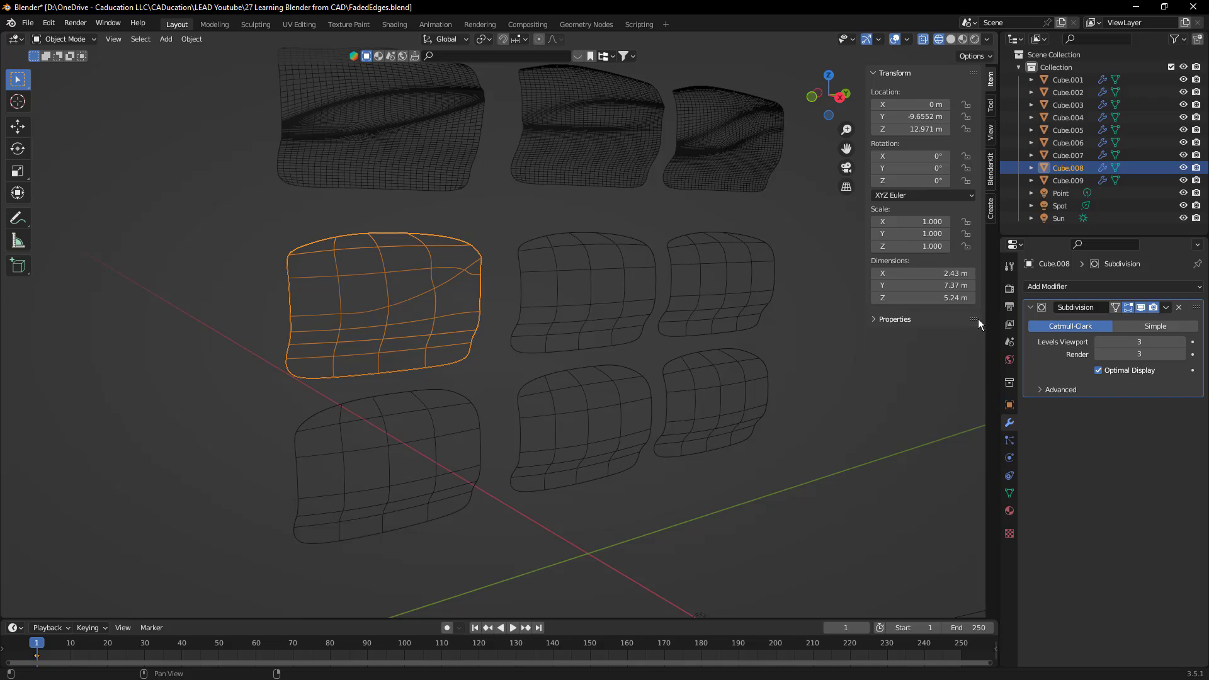
{"action": "left_click", "coordinate": [1098, 370]}
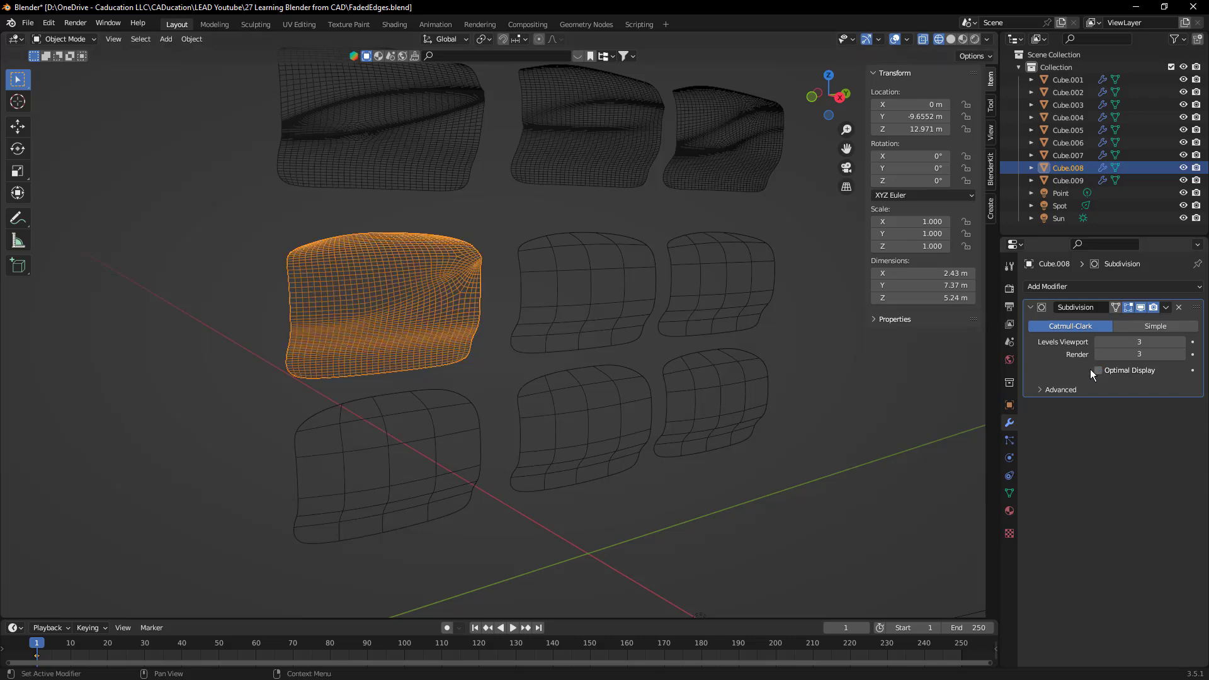
{"action": "scroll", "coordinate": [481, 251], "scroll_direction": "up", "scroll_amount": 3}
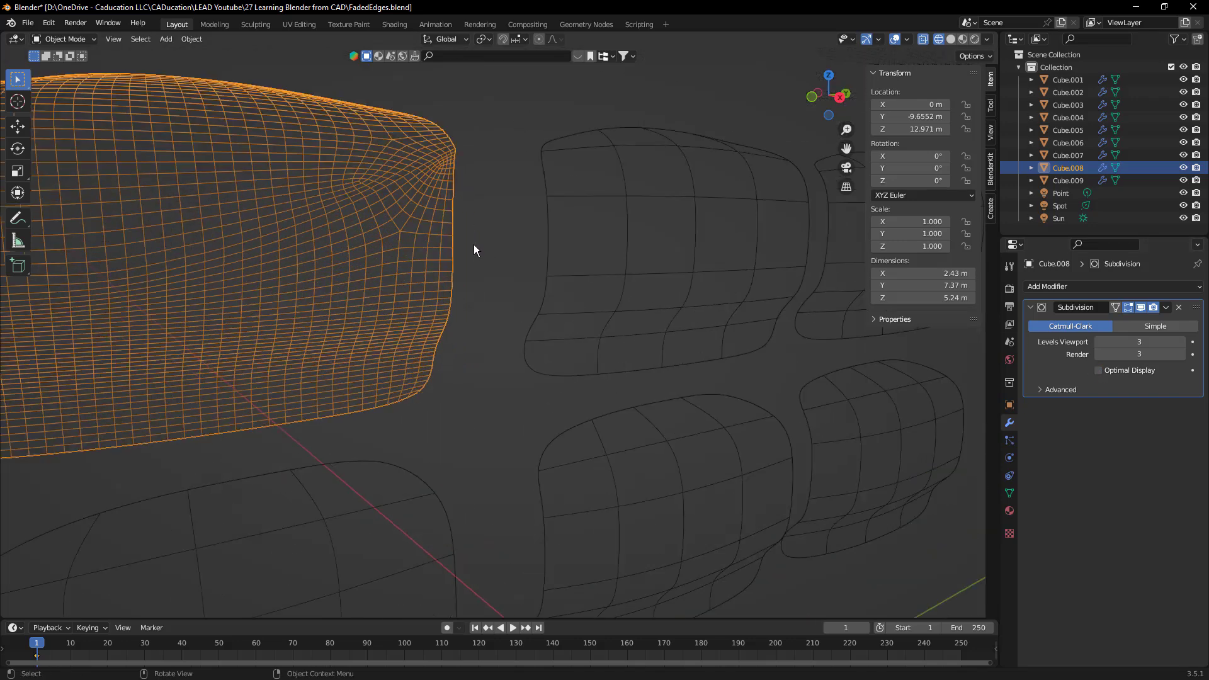
{"action": "scroll", "coordinate": [472, 243], "scroll_direction": "up", "scroll_amount": 1}
{"action": "mouse_move", "coordinate": [461, 252]}
{"action": "middle_mouse_down"}
{"action": "mouse_move", "coordinate": [496, 288]}
{"action": "mouse_move", "coordinate": [464, 276]}
{"action": "middle_mouse_up"}
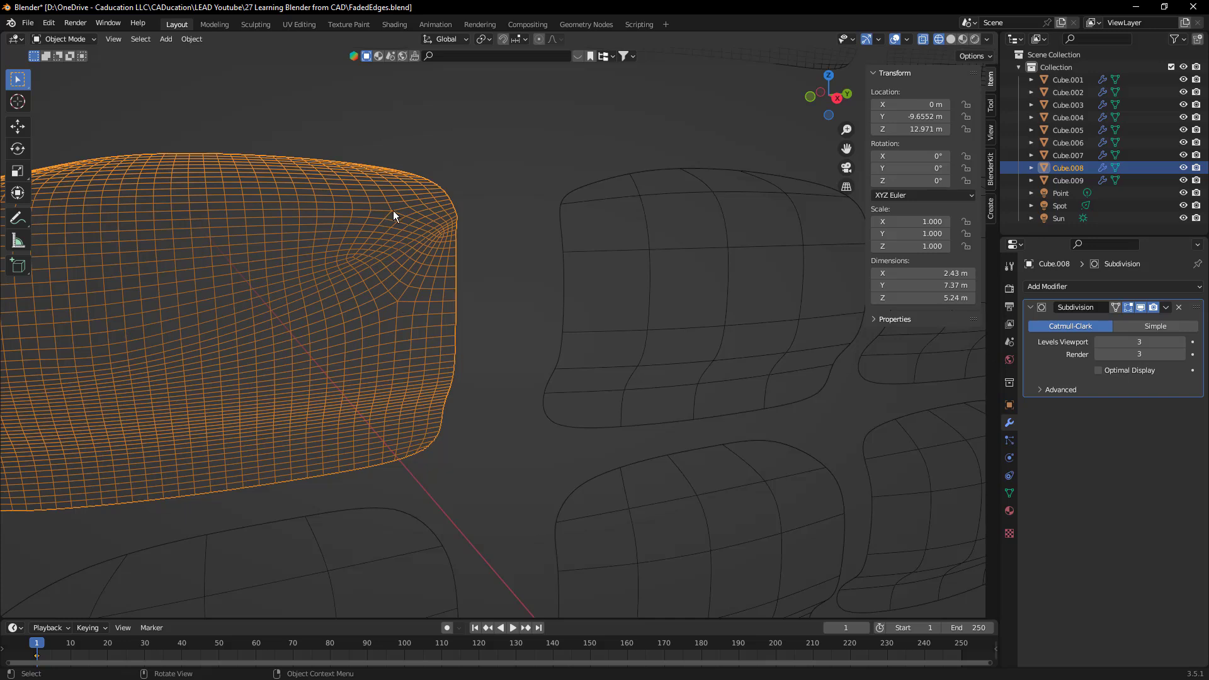
{"action": "left_click", "coordinate": [1103, 372]}
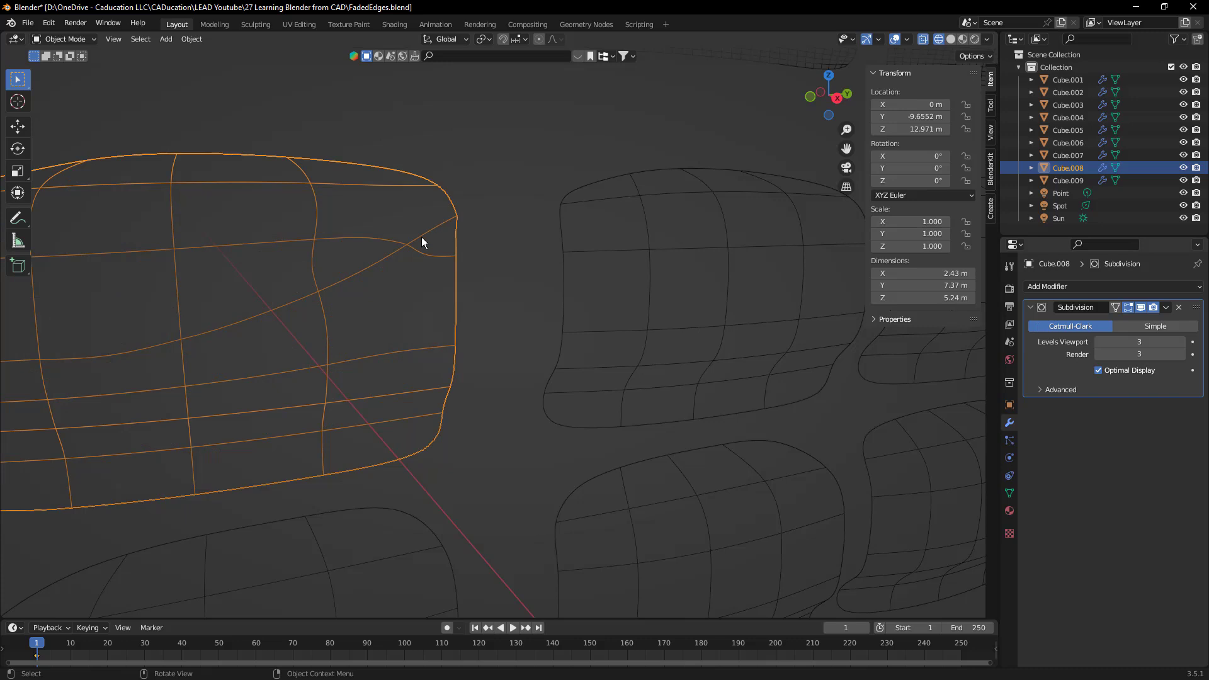
Step: Restore solid shading and compare the creased edges in Edit Mode with the smooth surface in Object Mode
{"action": "key", "text": "Tab"}
{"action": "left_click", "coordinate": [951, 39]}
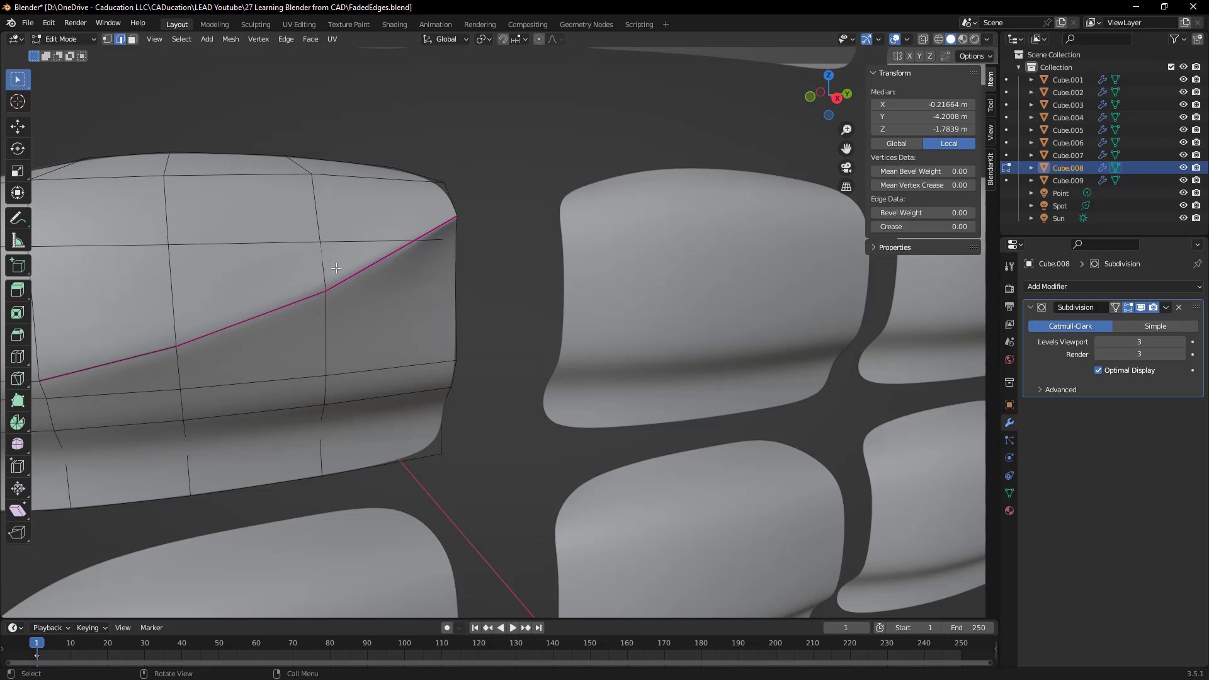
{"action": "scroll", "coordinate": [497, 228], "scroll_direction": "down", "scroll_amount": 3}
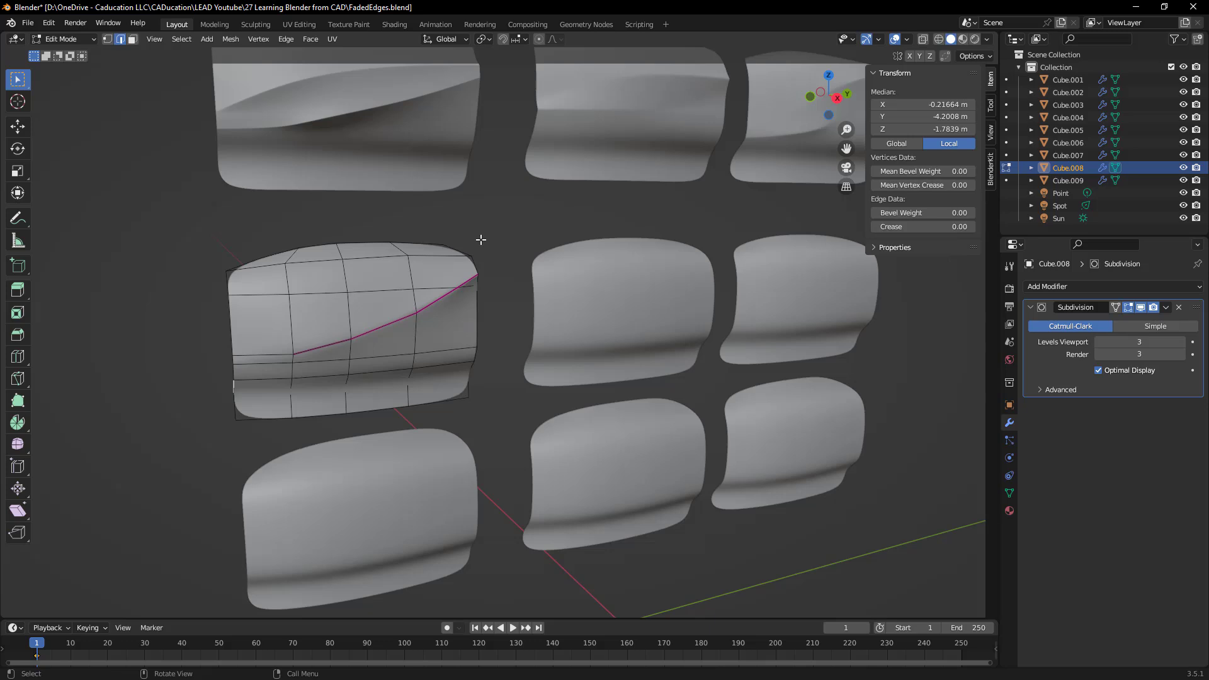
{"action": "key", "text": "Tab"}
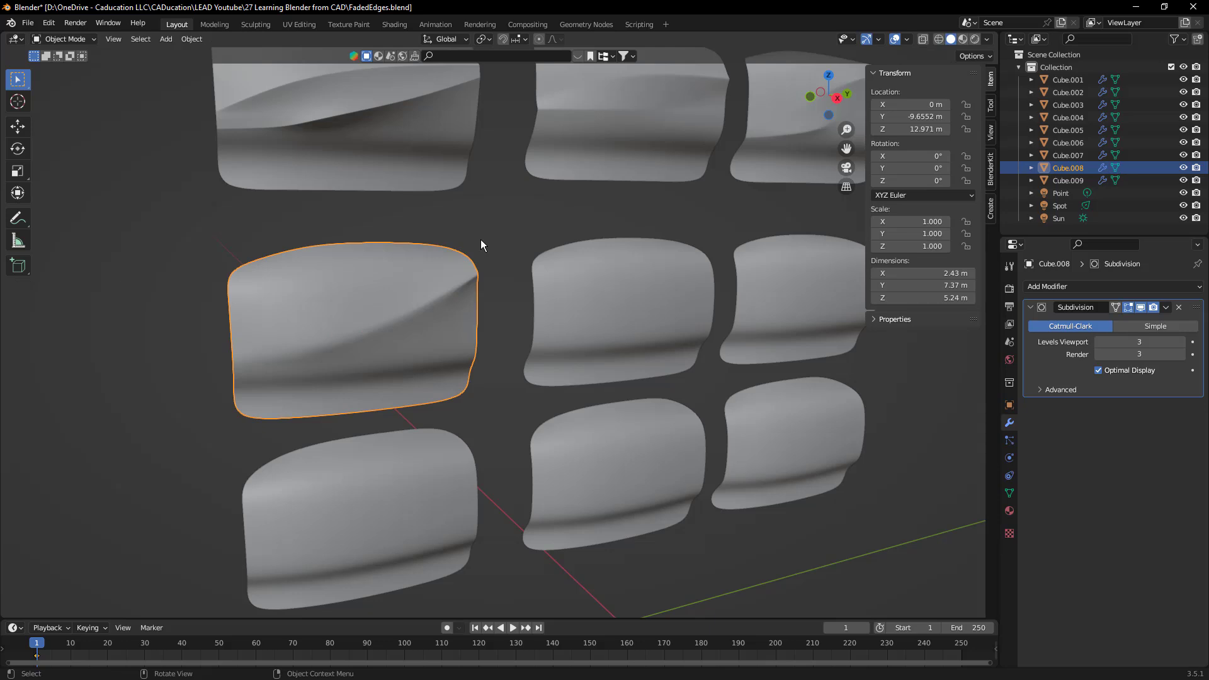
Step: Knife-cut a matching curved diagonal line across the centre panel of the middle row, from its right to its left edge
{"action": "left_click", "coordinate": [655, 315]}
{"action": "key", "text": "Tab"}
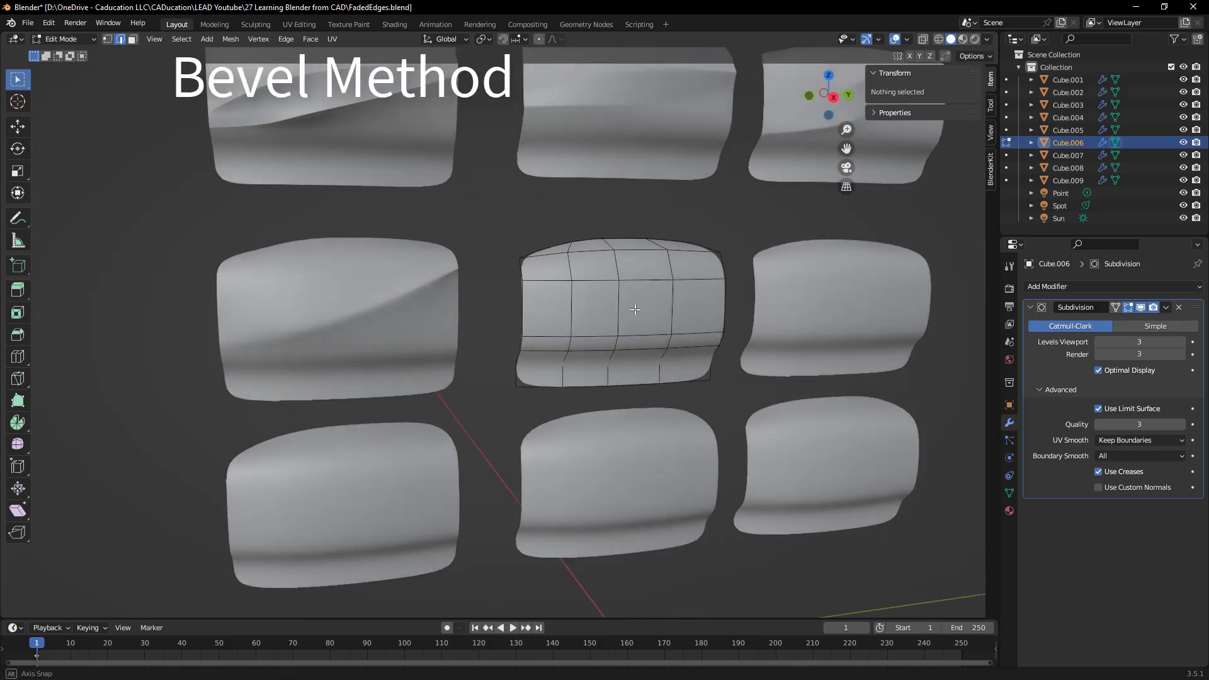
{"action": "key", "text": "k"}
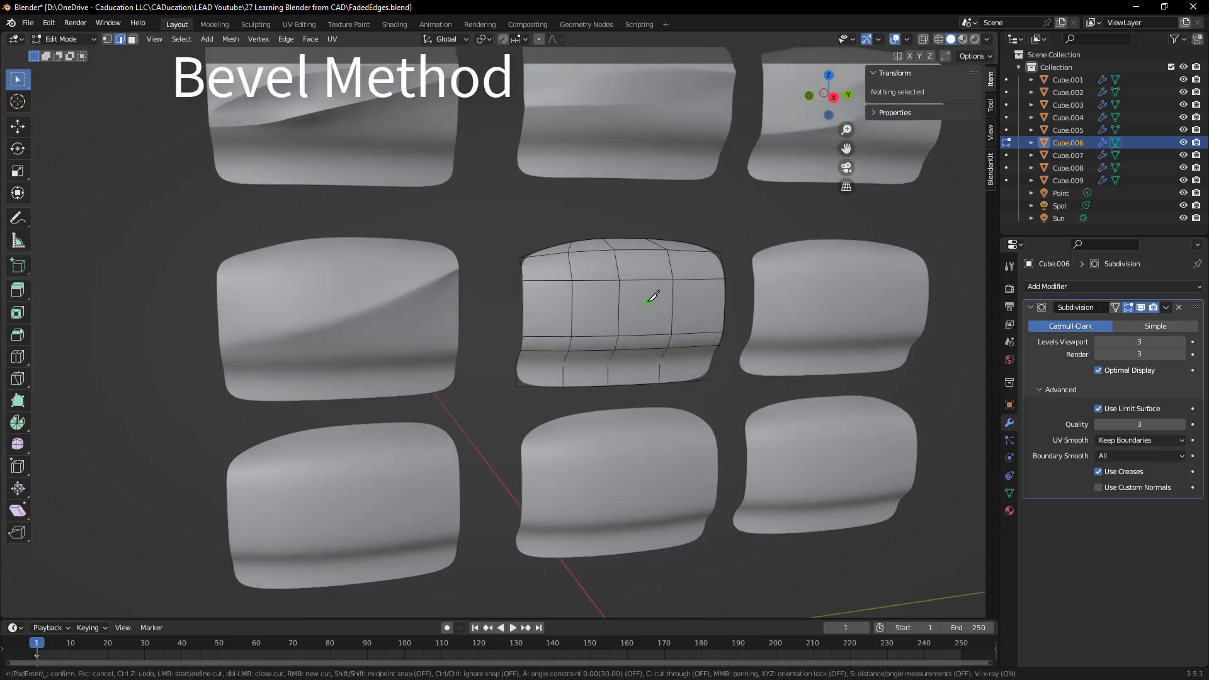
{"action": "left_click", "coordinate": [723, 268]}
{"action": "left_click", "coordinate": [673, 302]}
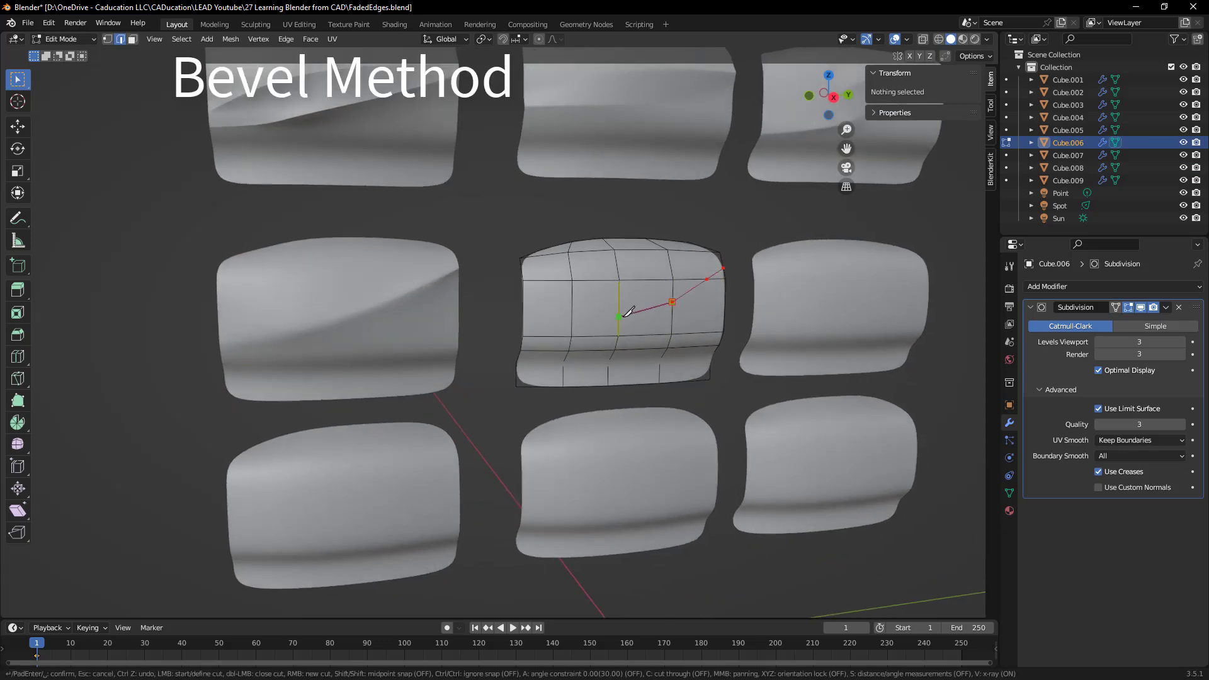
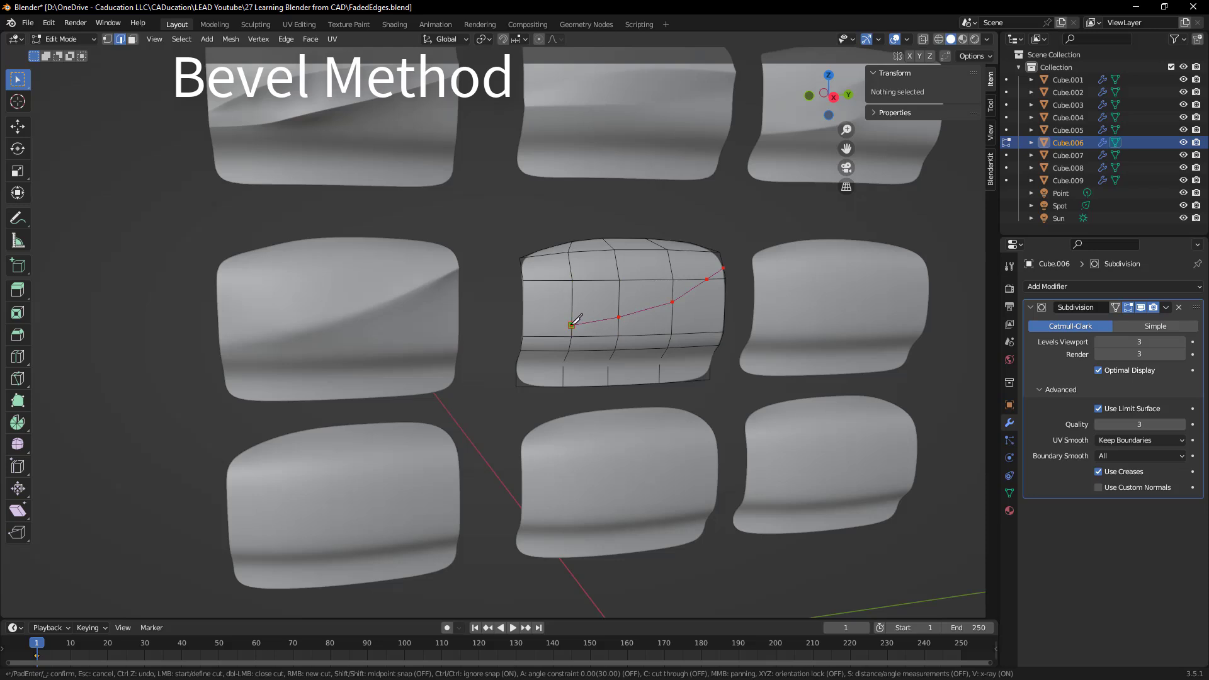
{"action": "left_click", "coordinate": [524, 326]}
{"action": "key", "text": "Return"}
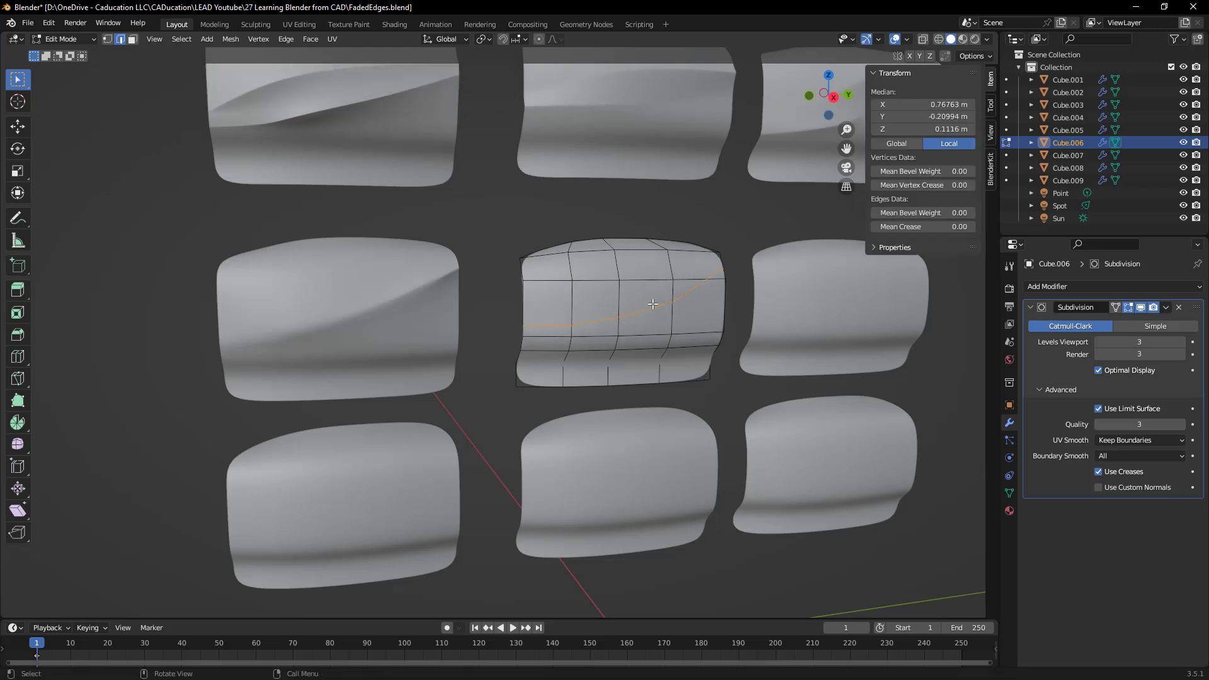
Step: Select the centre panel's cut segments except the leftmost one and move them outward along the X axis
{"action": "left_click", "coordinate": [696, 289]}
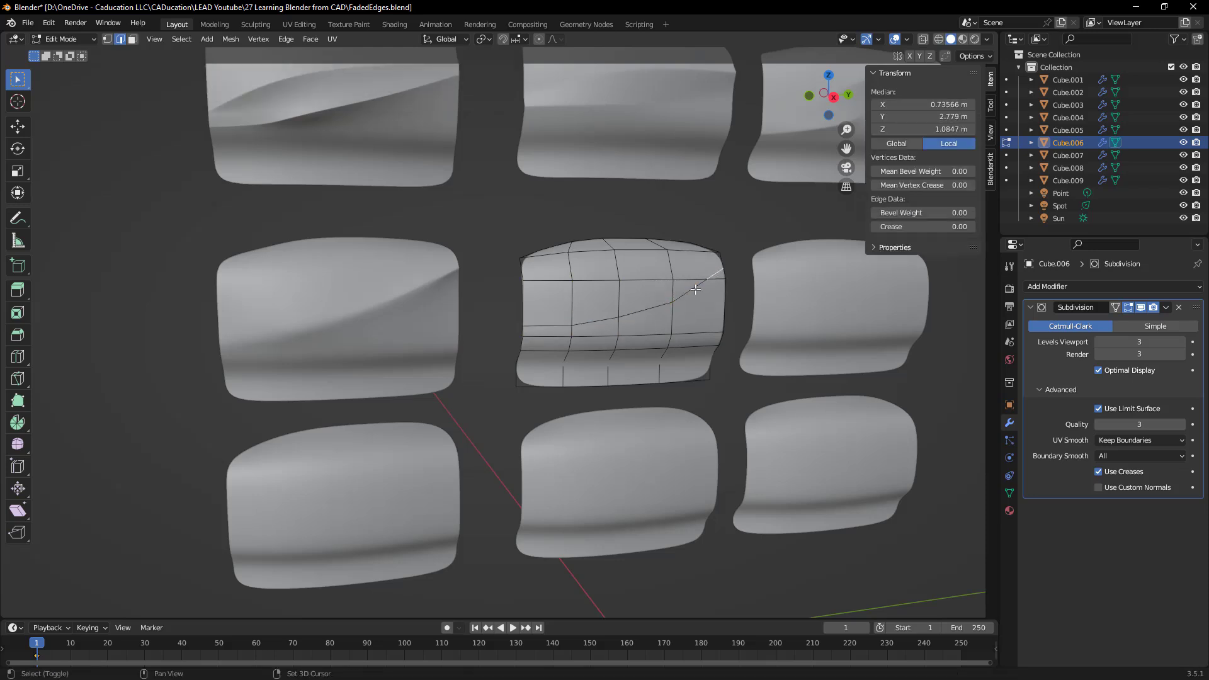
{"action": "left_click", "coordinate": [649, 307], "text": "shift"}
{"action": "left_click", "coordinate": [597, 320], "text": "shift"}
{"action": "middle_click_drag", "start_coordinate": [601, 321], "coordinate": [642, 322]}
{"action": "key", "text": "g"}
{"action": "key", "text": "x"}
{"action": "left_click", "coordinate": [663, 322]}
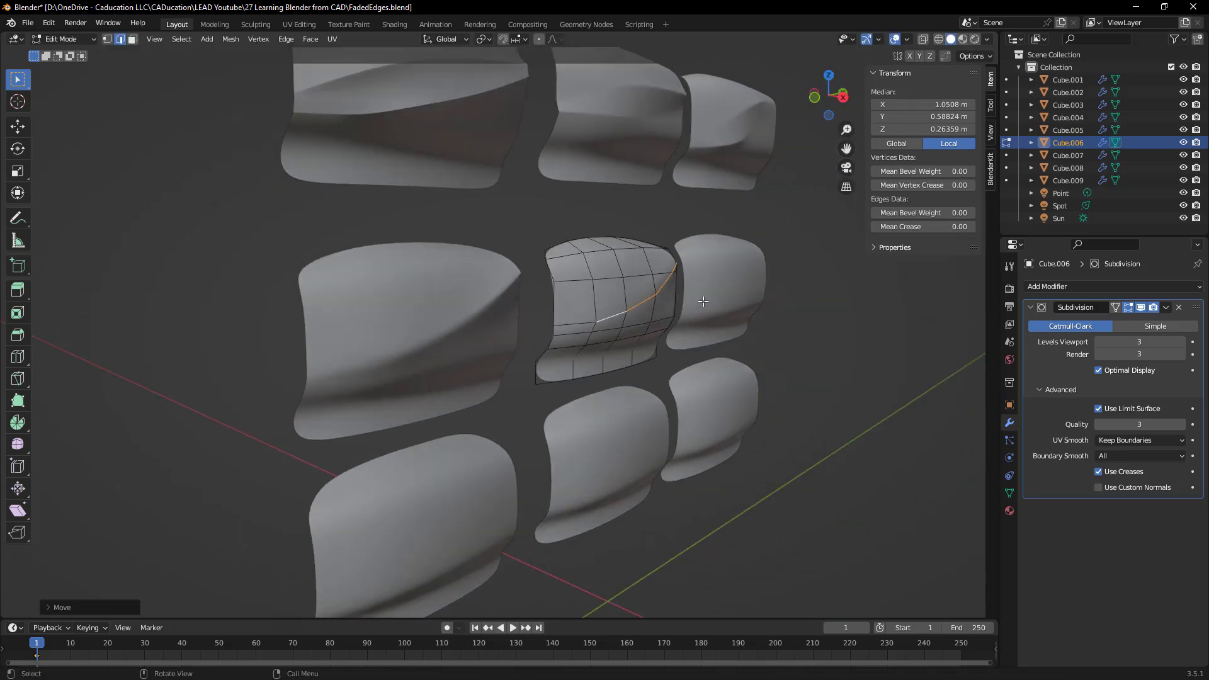
Step: Assign decreasing edge bevel weights along the centre panel's cut from its right edge inward, ending with 0.28 on the segment before the leftmost
{"action": "left_click", "coordinate": [797, 290]}
{"action": "middle_click_drag", "start_coordinate": [797, 290], "coordinate": [735, 296]}
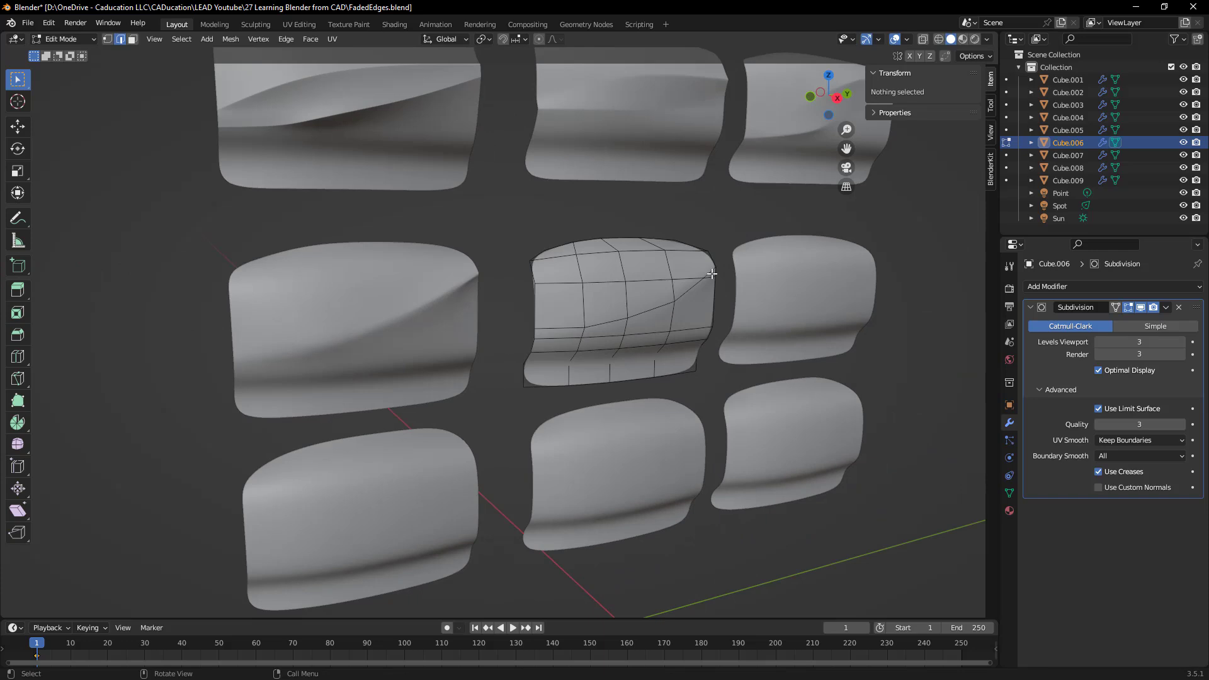
{"action": "left_click", "coordinate": [712, 275]}
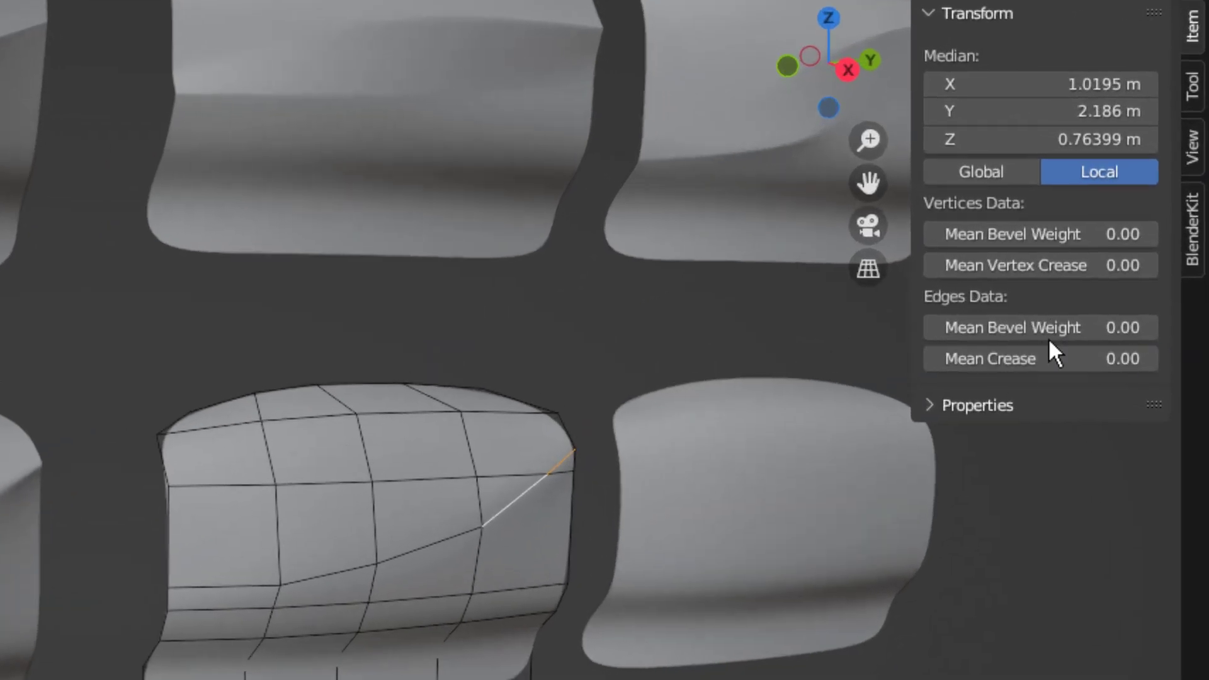
{"action": "left_click_drag", "start_coordinate": [1050, 328], "coordinate": [1132, 328]}
{"action": "left_click", "coordinate": [443, 545]}
{"action": "left_click", "coordinate": [348, 570], "text": "shift"}
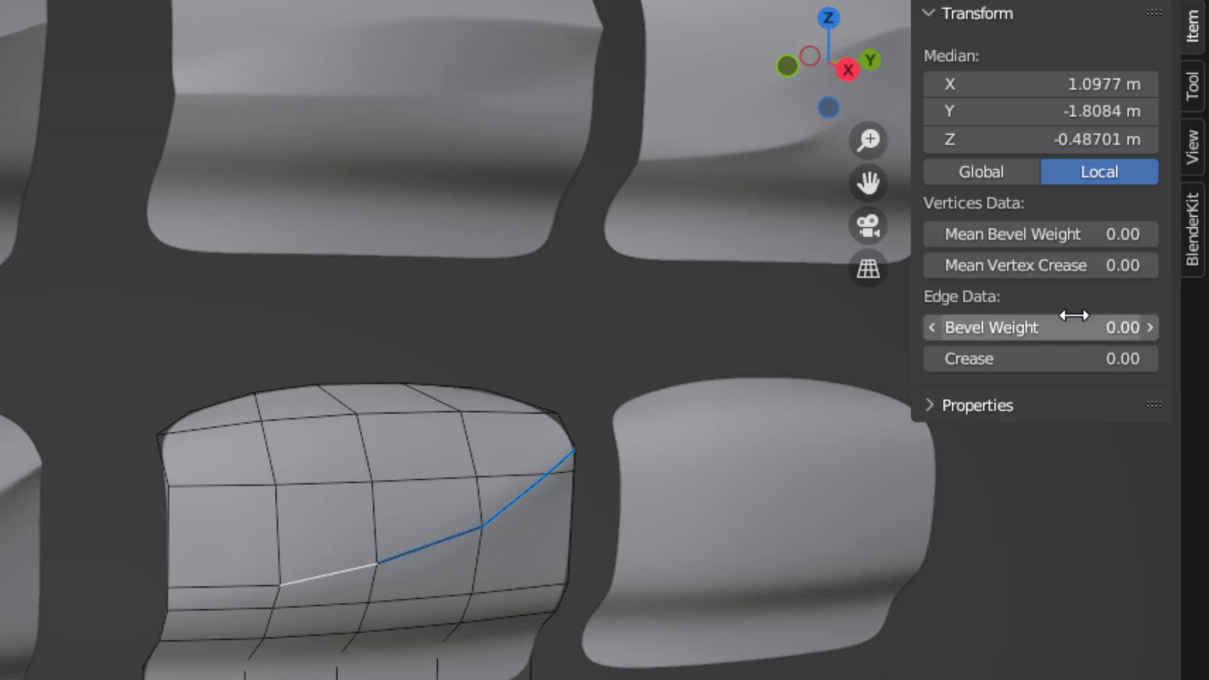
{"action": "left_click_drag", "start_coordinate": [1058, 328], "coordinate": [1075, 328]}
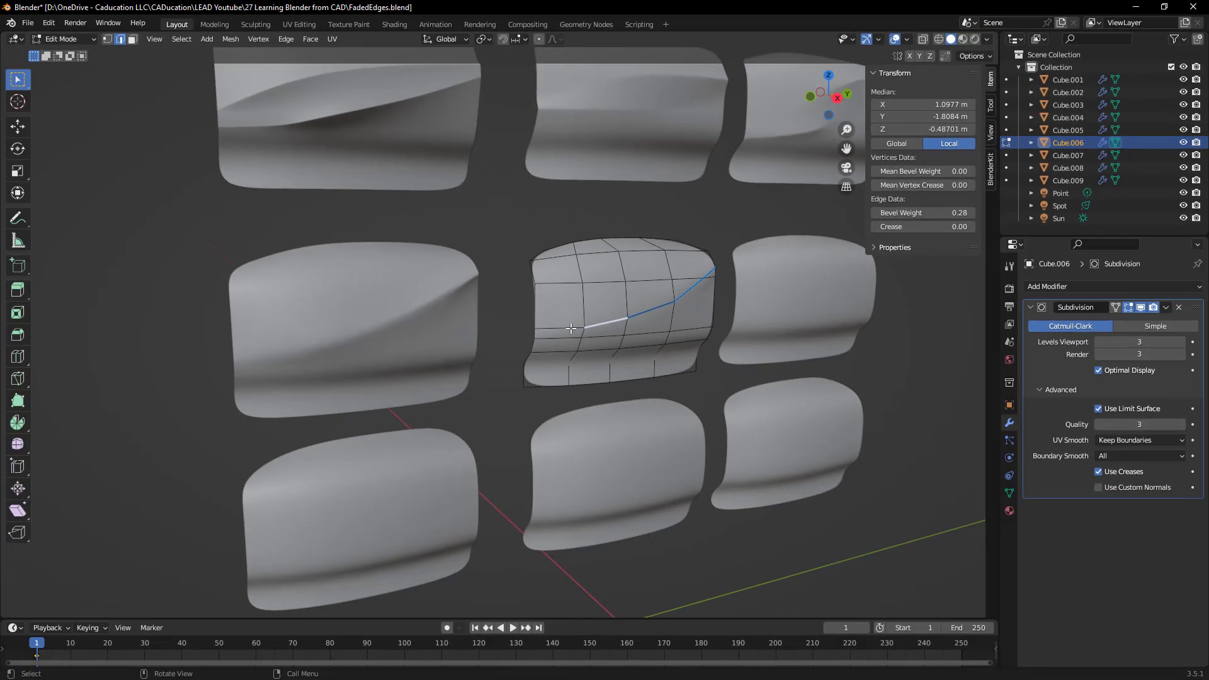
Step: Try a bevel weight of 0.02 on the cut's leftmost segment, then reset it to 0
{"action": "left_click", "coordinate": [562, 328], "text": "shift"}
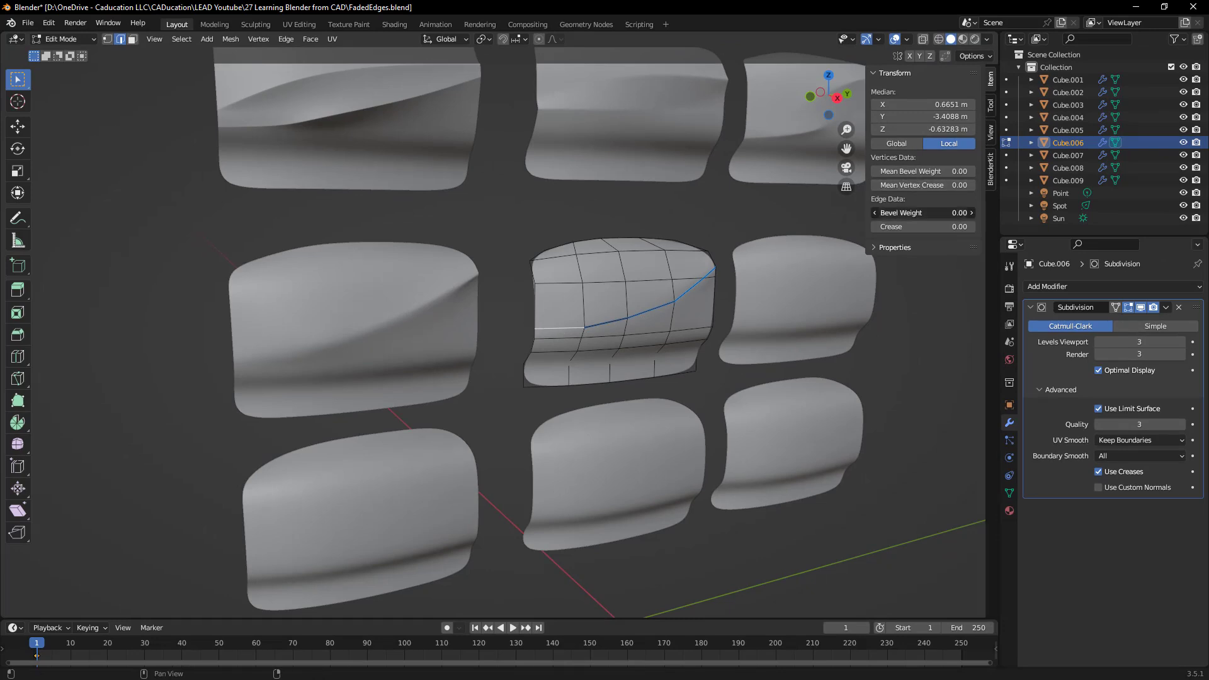
{"action": "left_click_drag", "start_coordinate": [924, 213], "coordinate": [929, 213]}
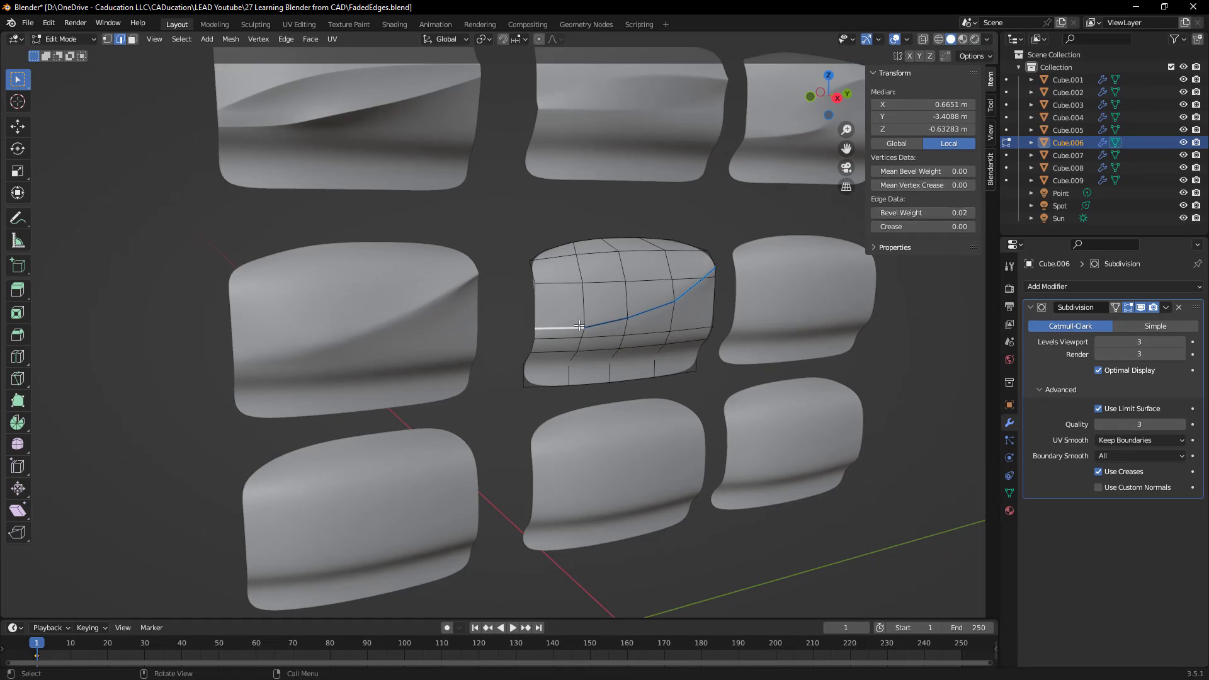
{"action": "key", "text": "BackSpace"}
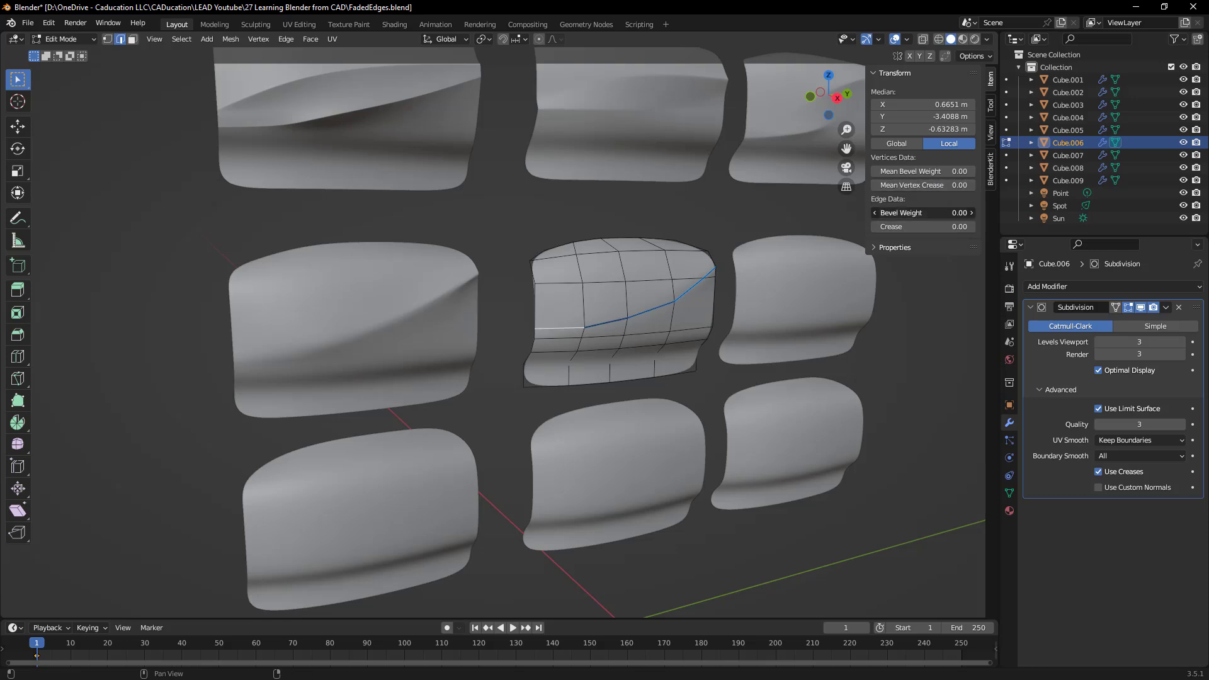
Step: Add a Bevel modifier to the centre panel above the Subdivision modifier and limit it by Weight
{"action": "key", "text": "Tab"}
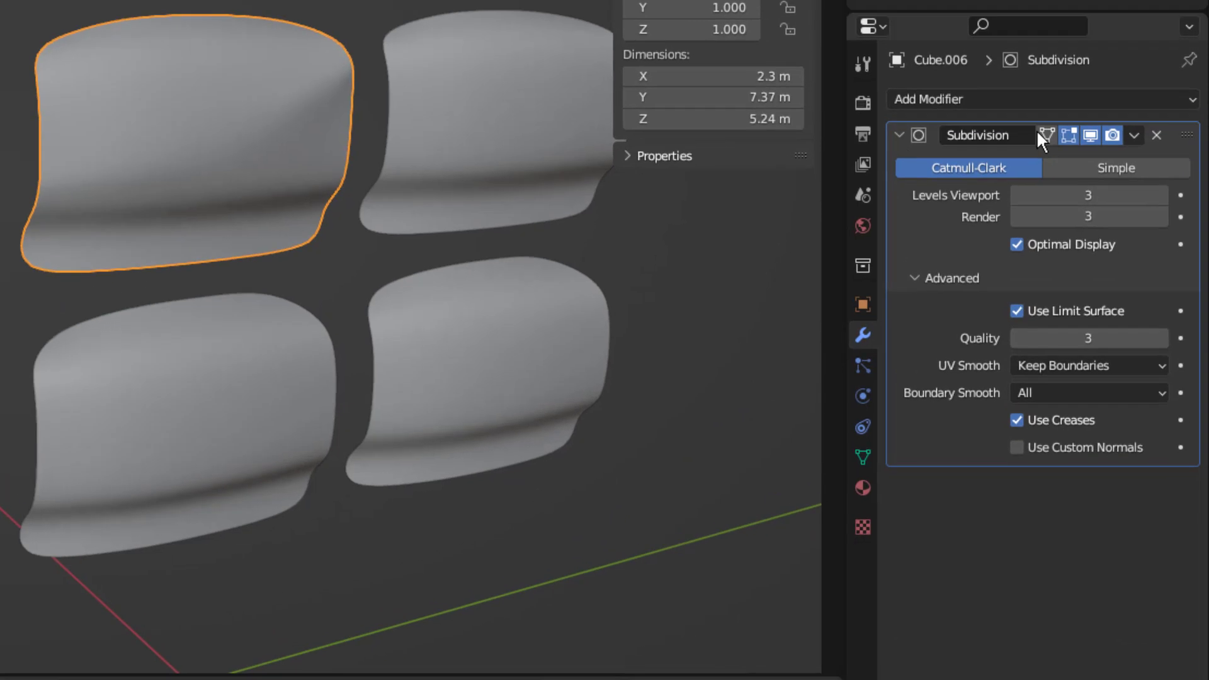
{"action": "left_click", "coordinate": [1088, 94]}
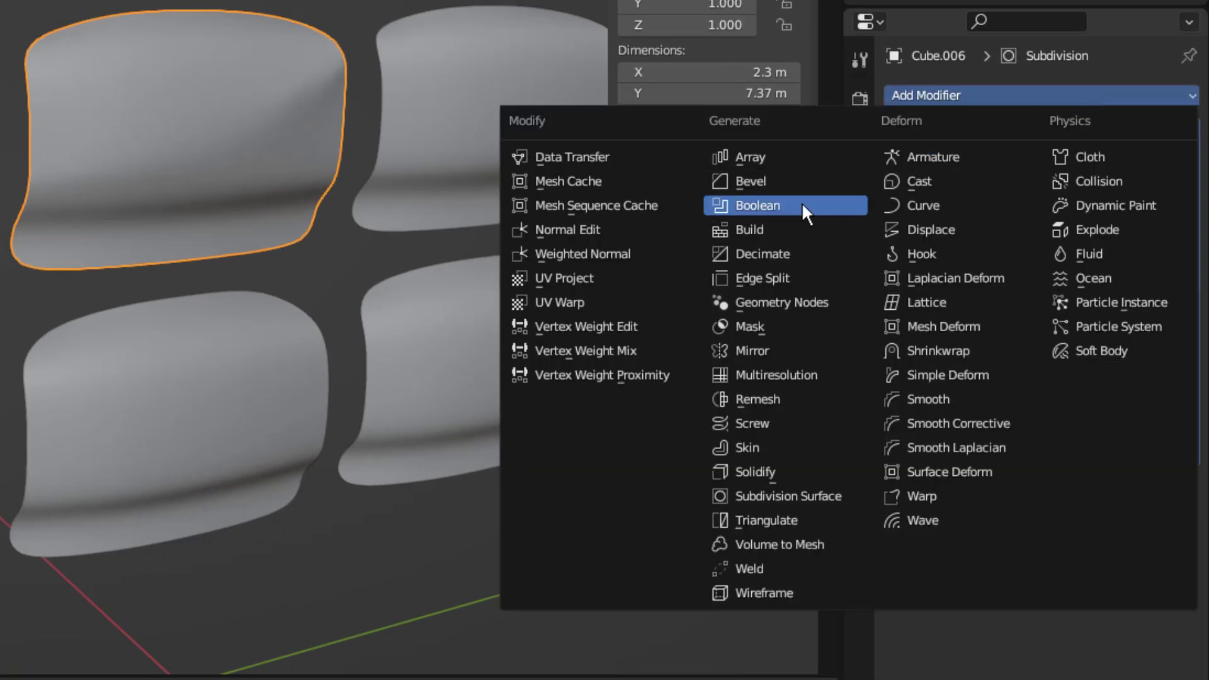
{"action": "left_click", "coordinate": [780, 183]}
{"action": "left_click_drag", "start_coordinate": [1172, 518], "coordinate": [1162, 114]}
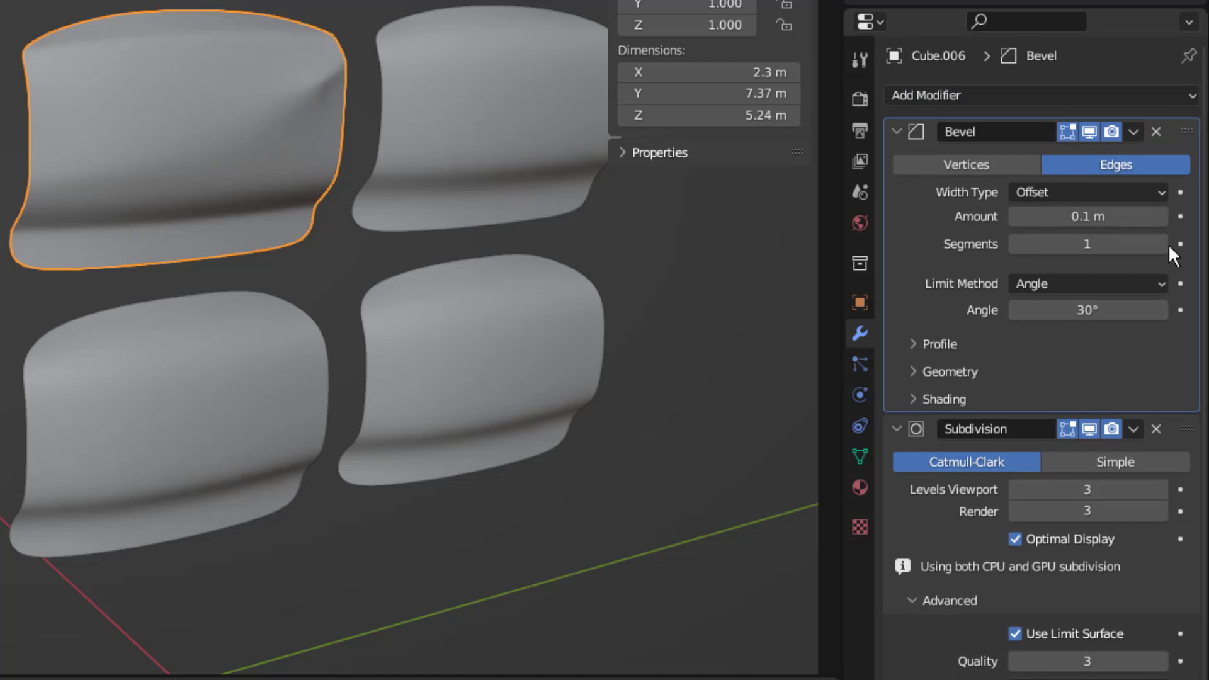
{"action": "left_click", "coordinate": [1161, 284]}
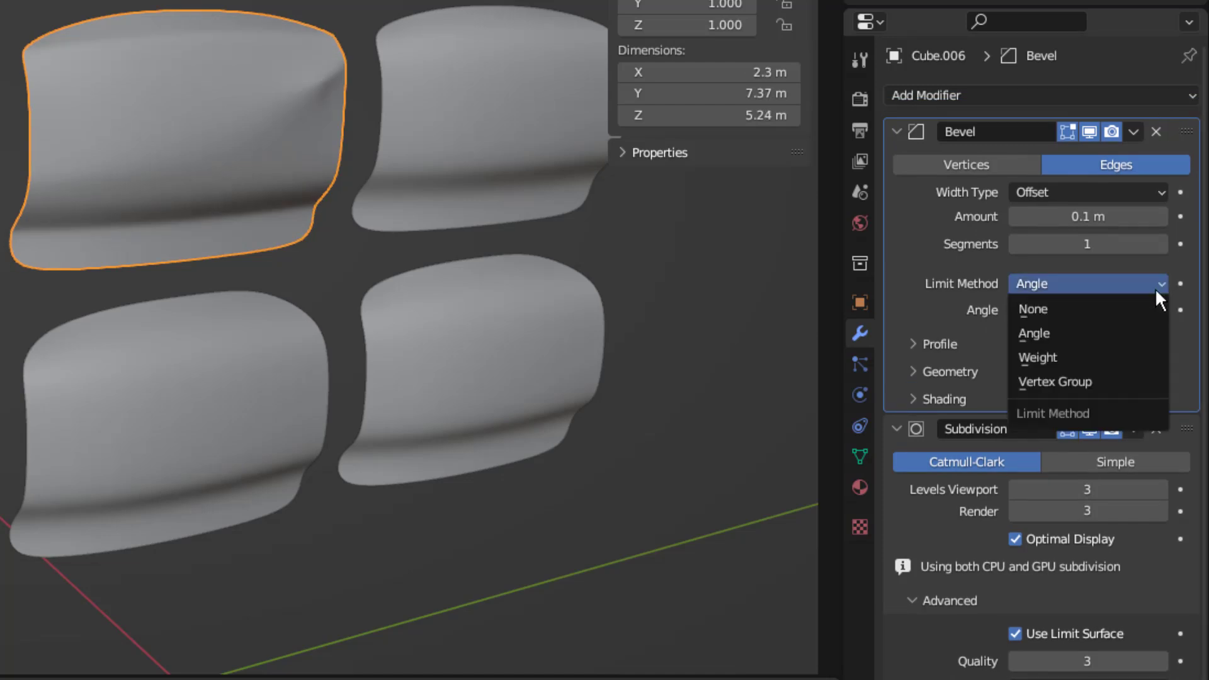
{"action": "left_click", "coordinate": [1078, 357]}
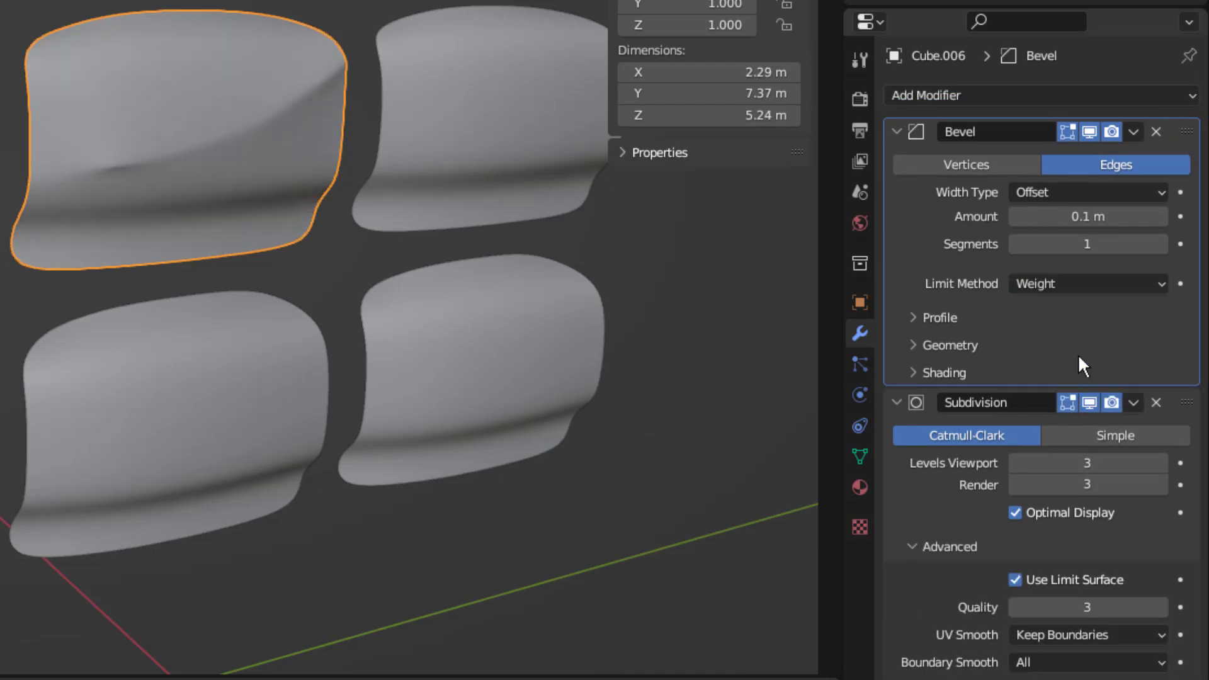
Step: Set the Bevel modifier to 2 segments and a 0.29 m amount, and inspect the tapering bevel in wireframe
{"action": "left_click", "coordinate": [1161, 243]}
{"action": "left_click_drag", "start_coordinate": [1120, 221], "coordinate": [1080, 219]}
{"action": "key", "text": "shift+z"}
{"action": "scroll", "coordinate": [243, 108], "scroll_direction": "up", "scroll_amount": 5}
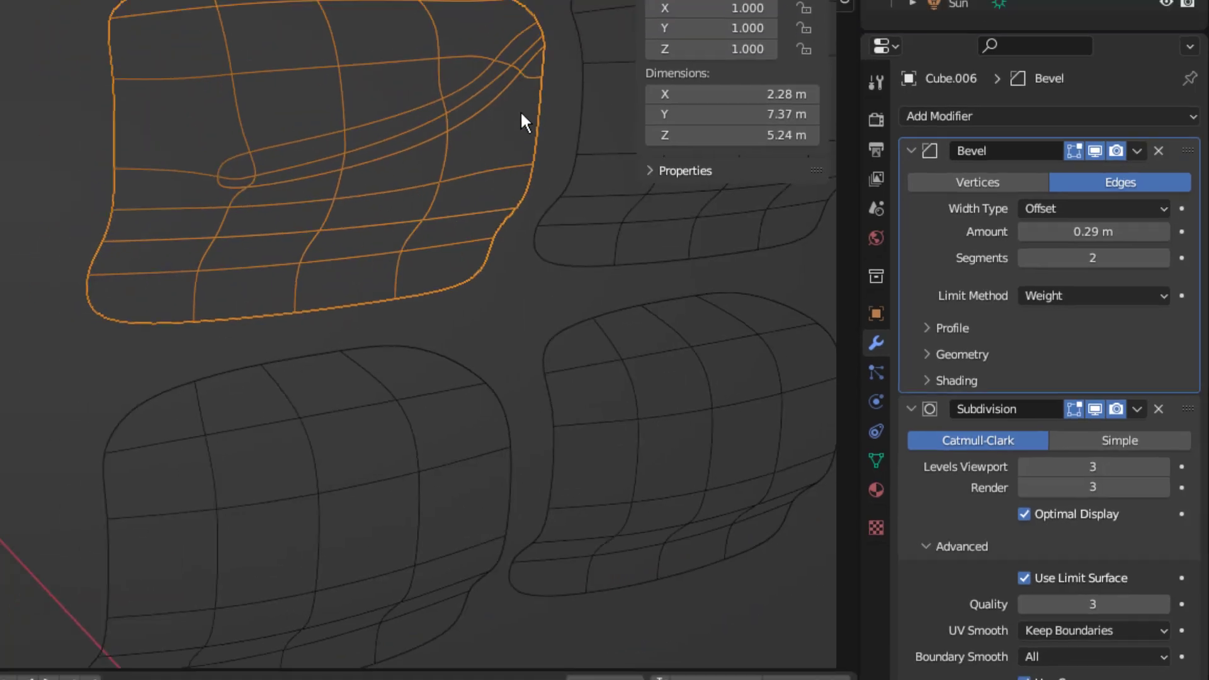
{"action": "middle_click_drag", "start_coordinate": [810, 278], "coordinate": [743, 277], "text": "shift"}
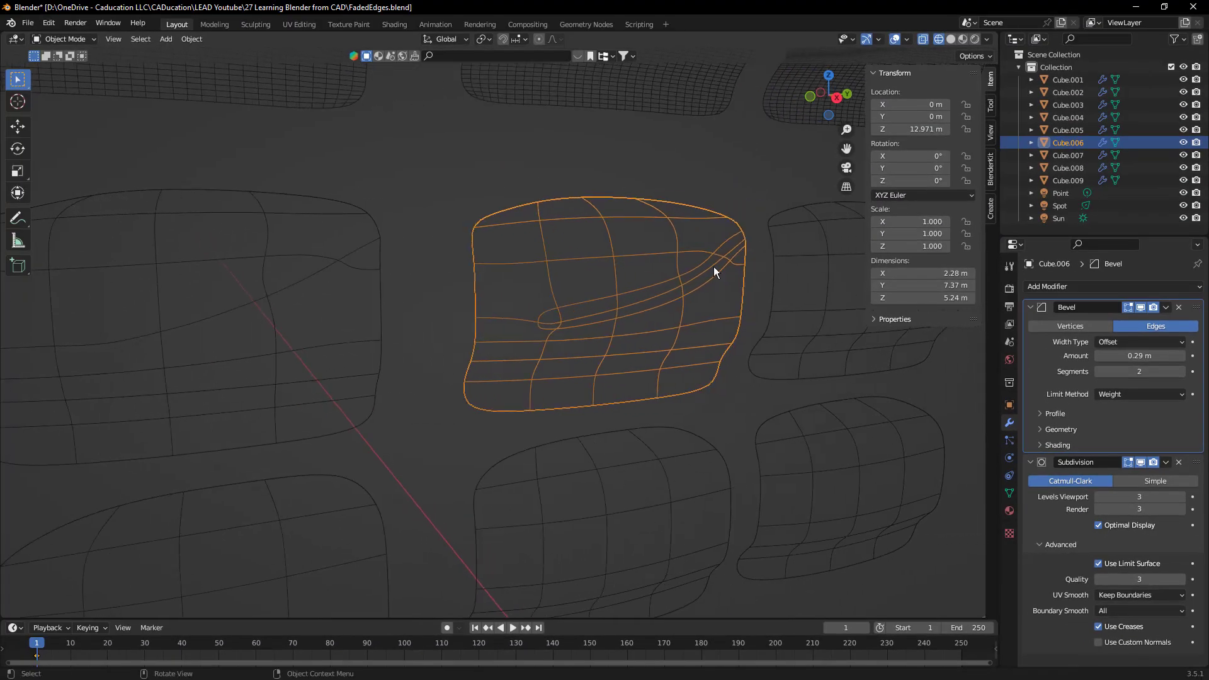
Step: Try the Bevel modifier with a 0.21 m amount and 10 segments, and check the surface in solid shading
{"action": "mouse_move", "coordinate": [1128, 356]}
{"action": "left_mouse_down"}
{"action": "mouse_move", "coordinate": [1180, 356]}
{"action": "mouse_move", "coordinate": [1113, 356]}
{"action": "left_mouse_up"}
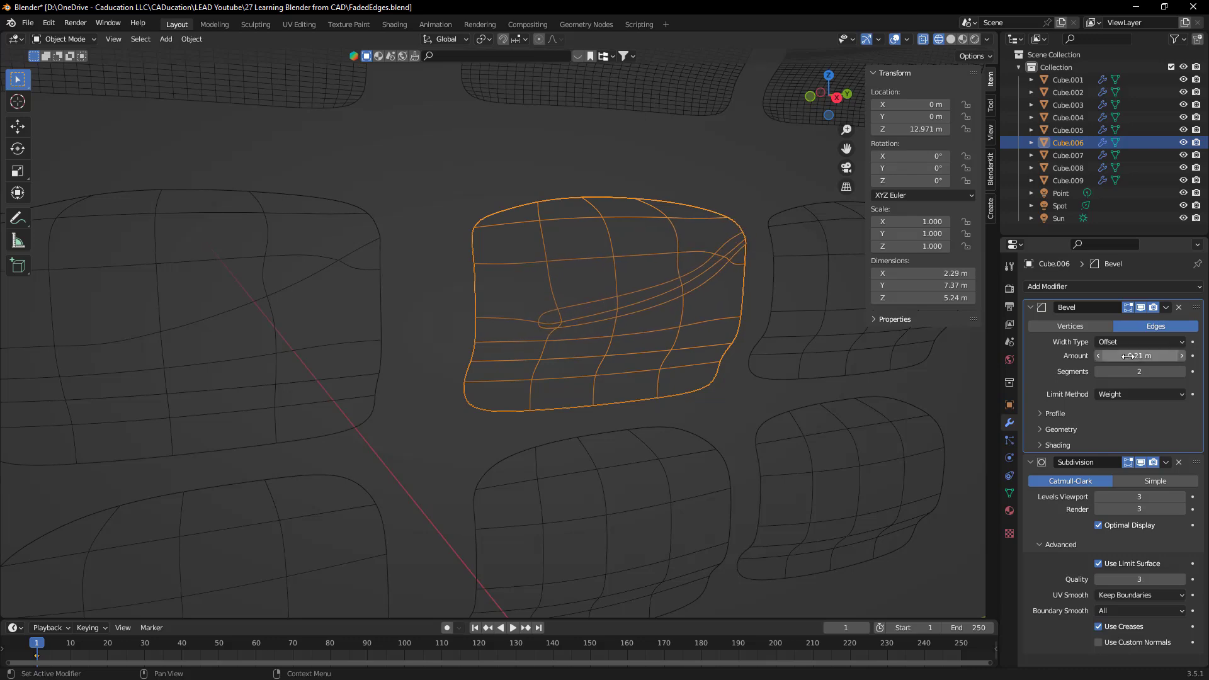
{"action": "left_click", "coordinate": [1179, 372]}
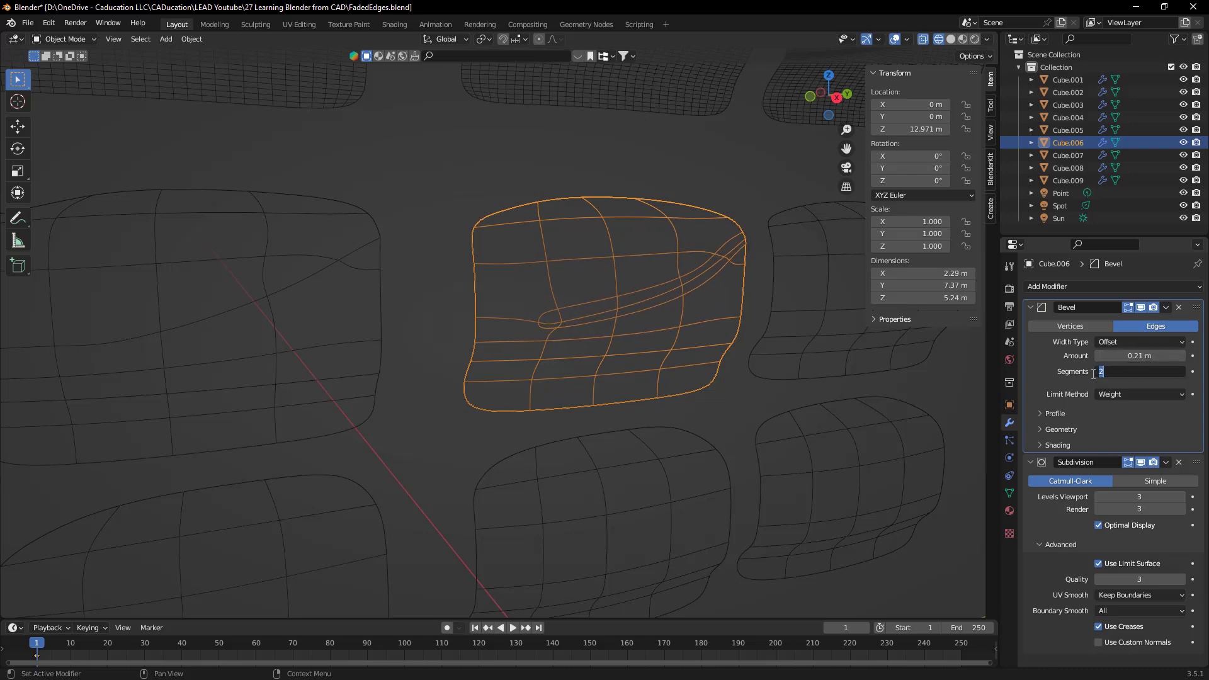
{"action": "type", "text": "10"}
{"action": "key", "text": "Return"}
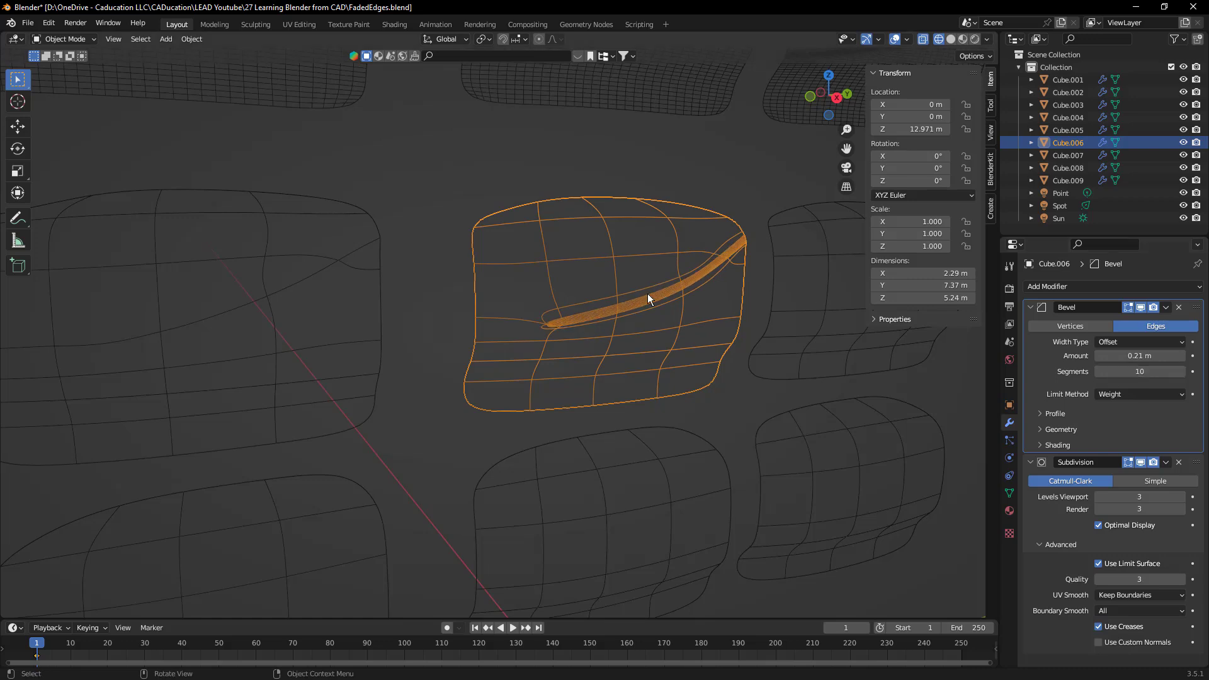
{"action": "left_click", "coordinate": [950, 40]}
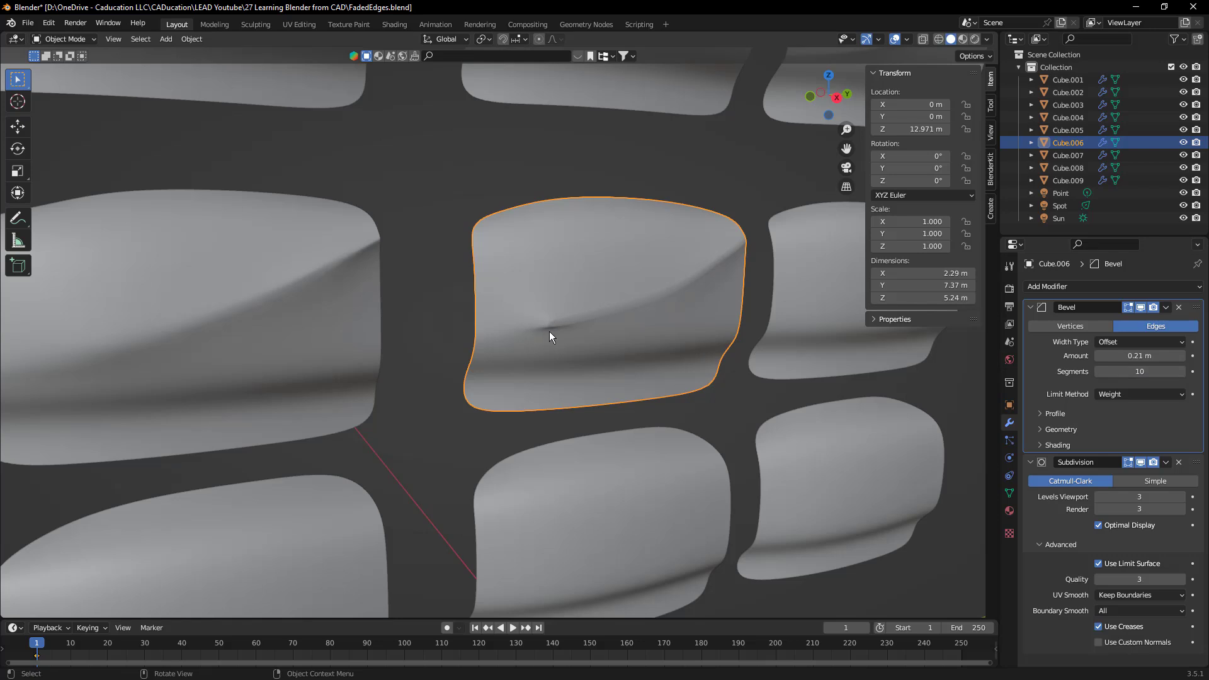
Step: Give the cut's leftmost segment a bevel weight of 0.02 and set the Bevel modifier to 2 segments and 0.1 m
{"action": "key", "text": "Tab"}
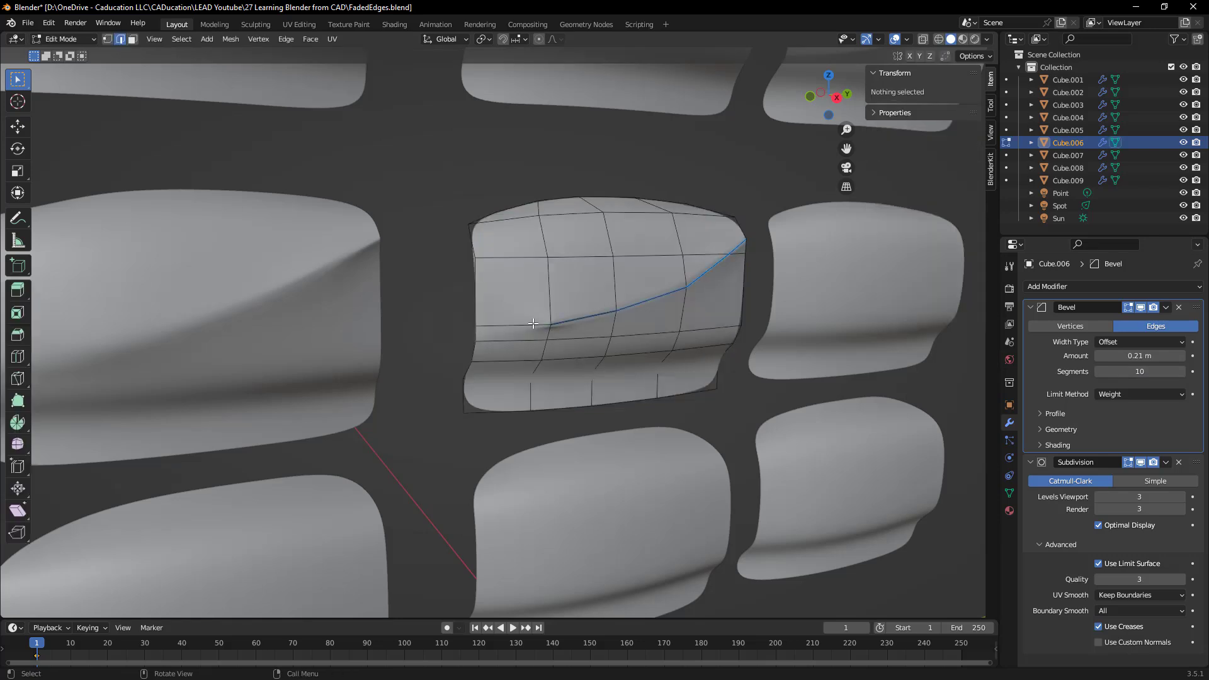
{"action": "left_click_drag", "start_coordinate": [913, 212], "coordinate": [915, 212]}
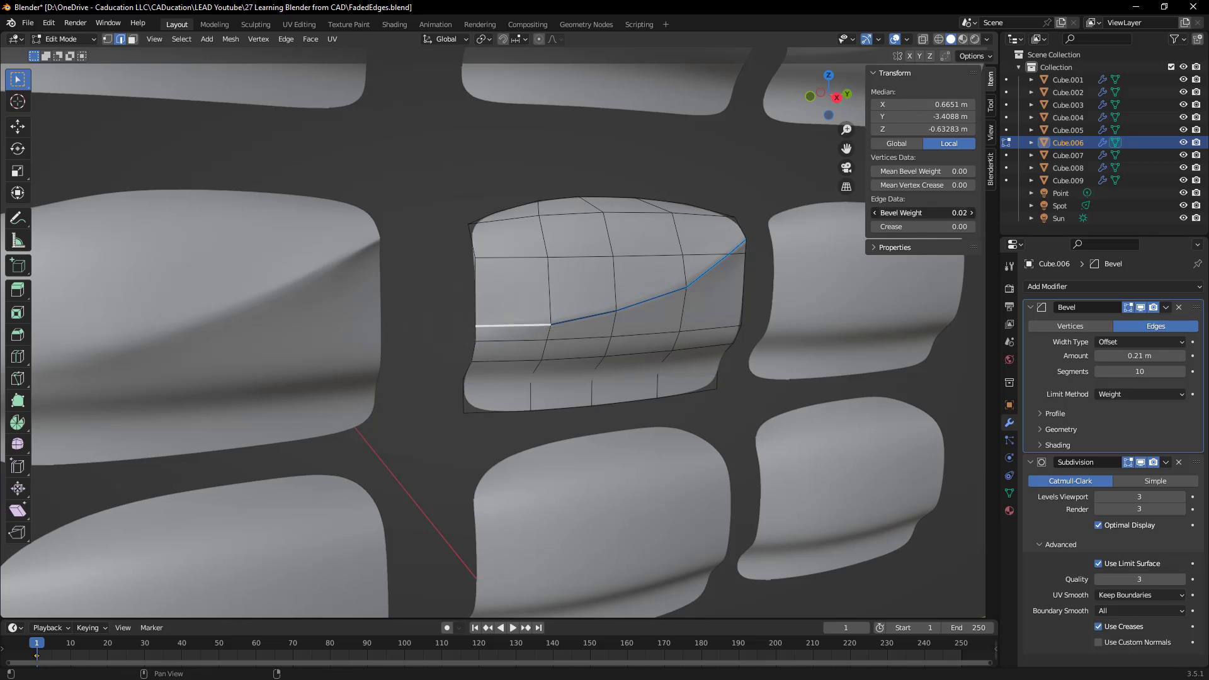
{"action": "key", "text": "Tab"}
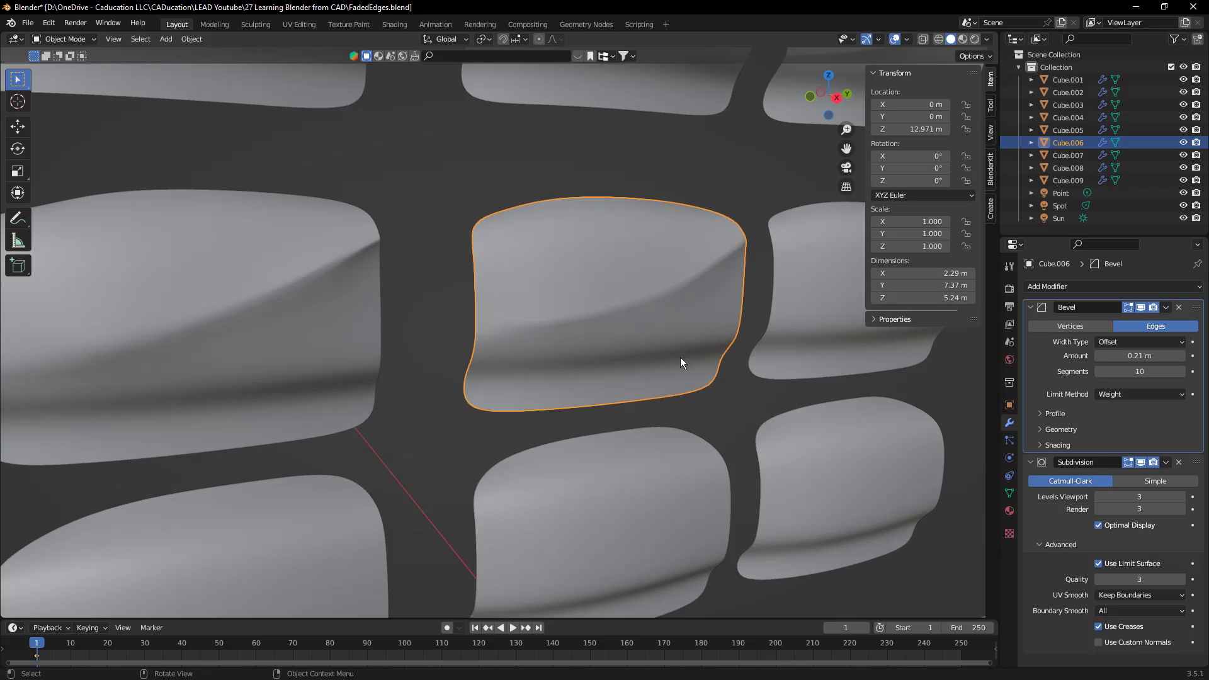
{"action": "left_click_drag", "start_coordinate": [1165, 372], "coordinate": [1132, 356]}
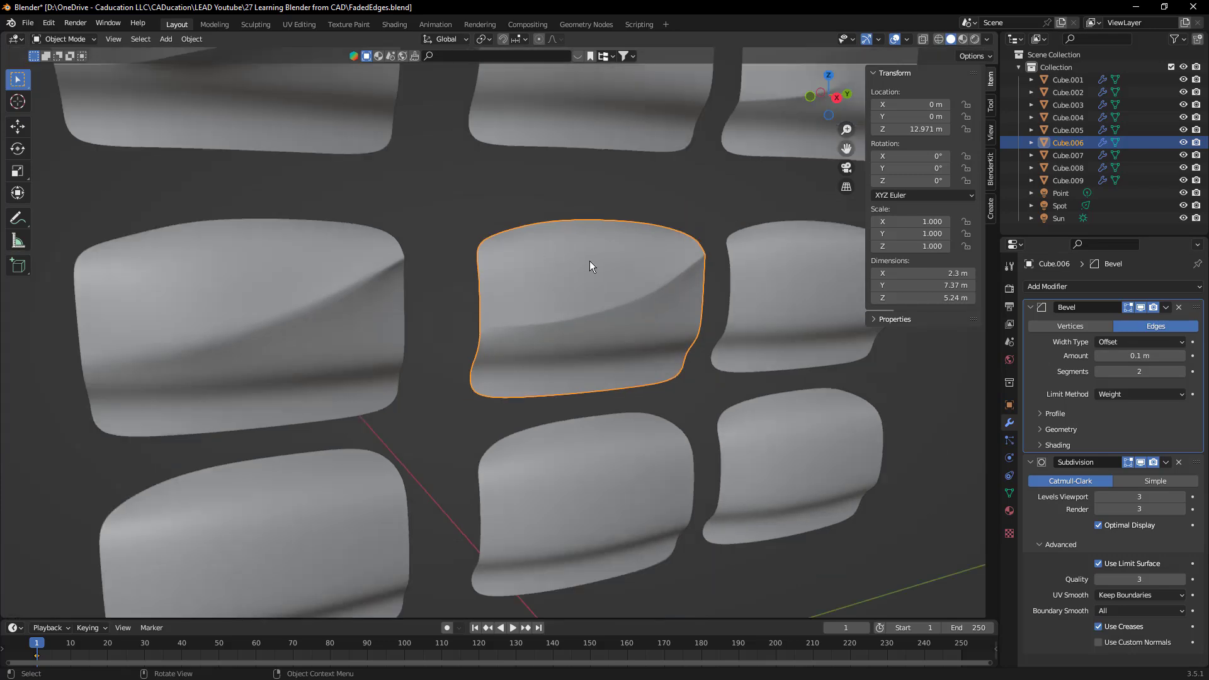
{"action": "key", "text": "Tab"}
{"action": "left_click", "coordinate": [580, 256]}
{"action": "left_click", "coordinate": [510, 254], "text": "shift"}
{"action": "key", "text": "ctrl+b"}
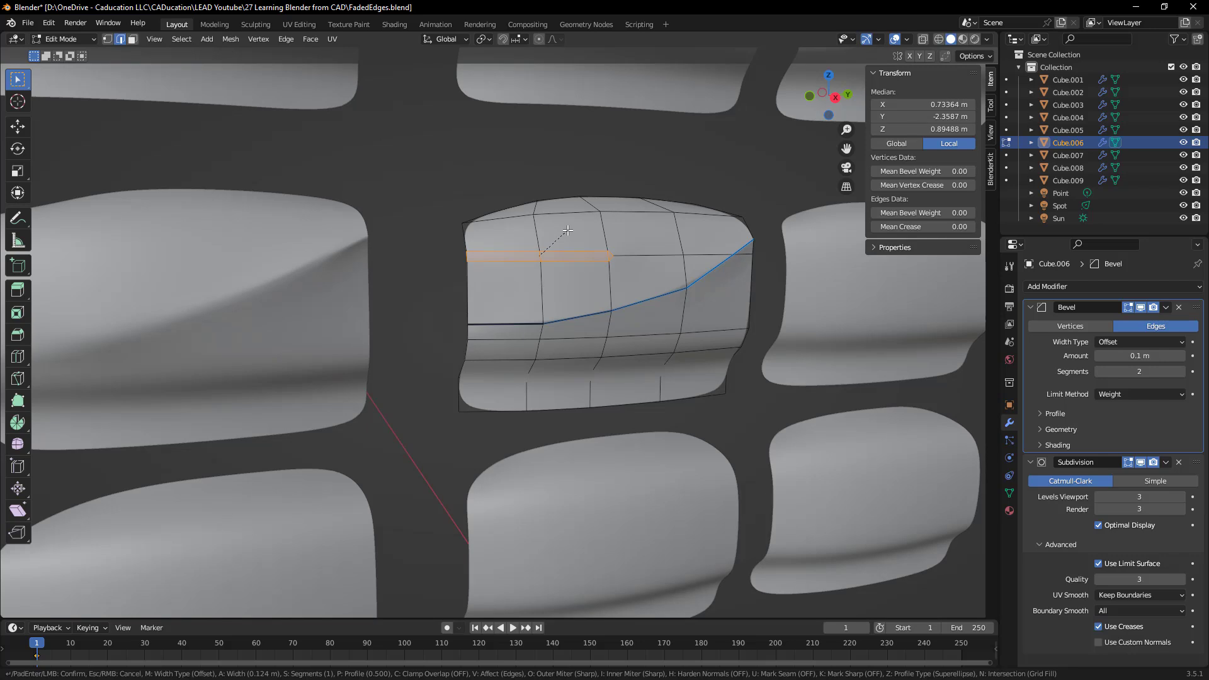
{"action": "key", "text": "Escape"}
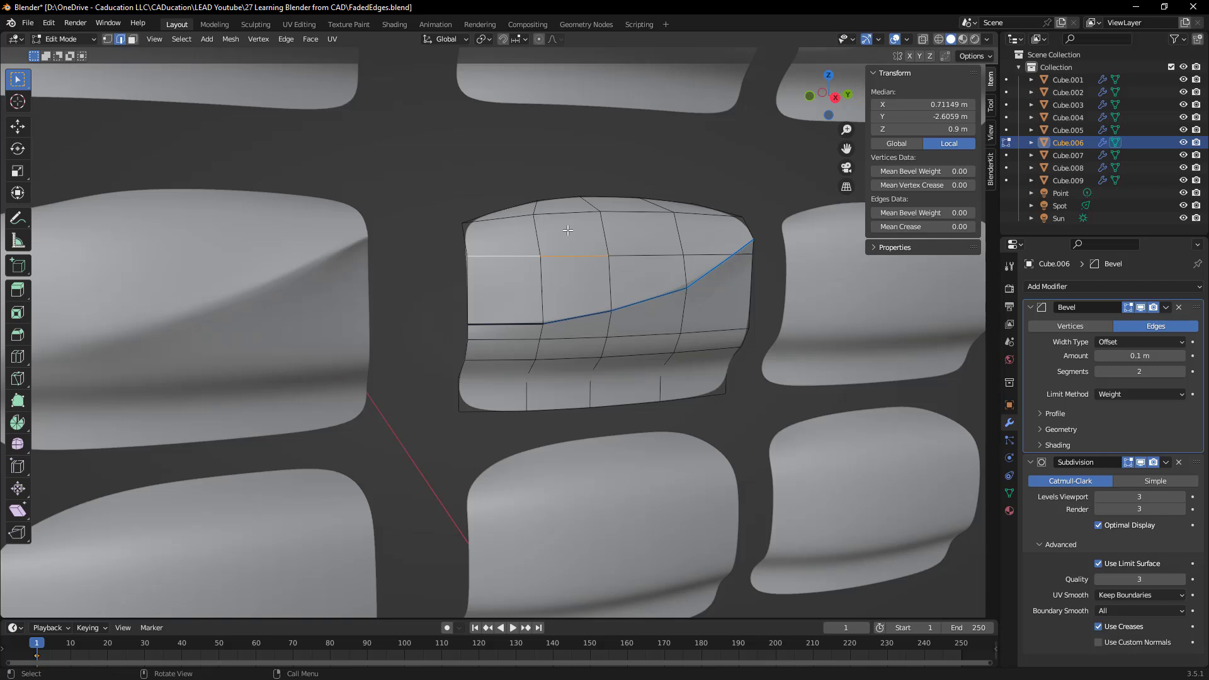
{"action": "key", "text": "Tab"}
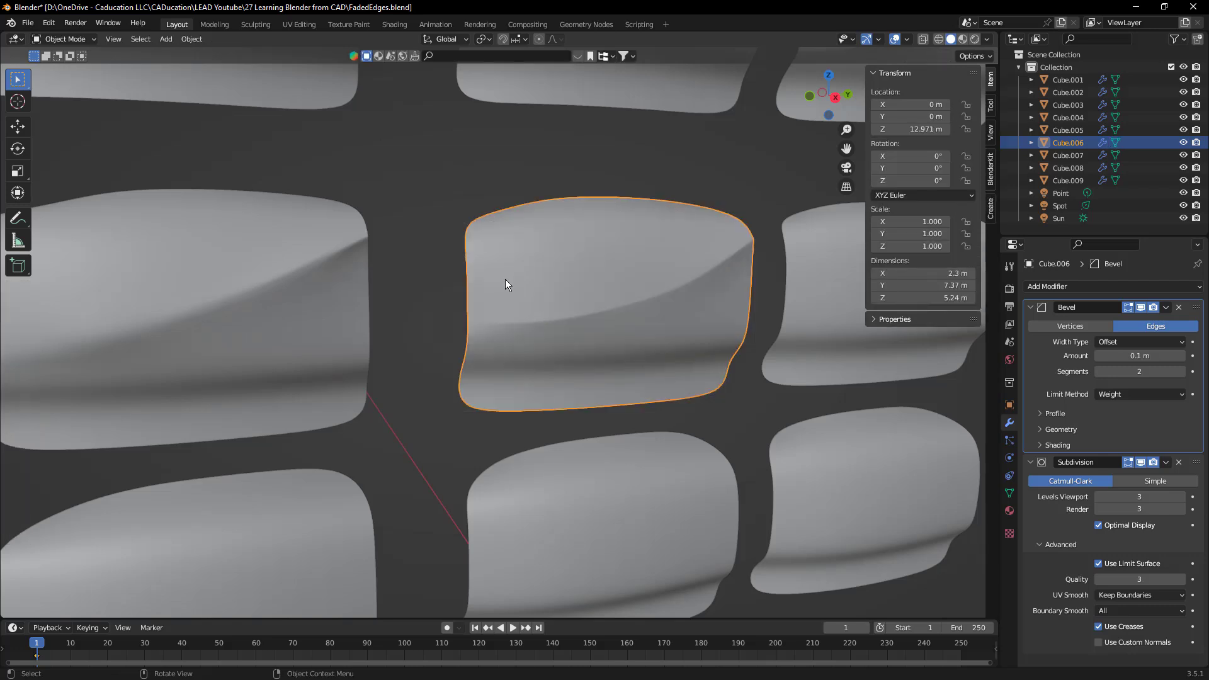
Step: Compare the centre panel's faded edge with the Bevel modifier's viewport display off and on, leaving it on
{"action": "middle_click_drag", "start_coordinate": [620, 303], "coordinate": [692, 333]}
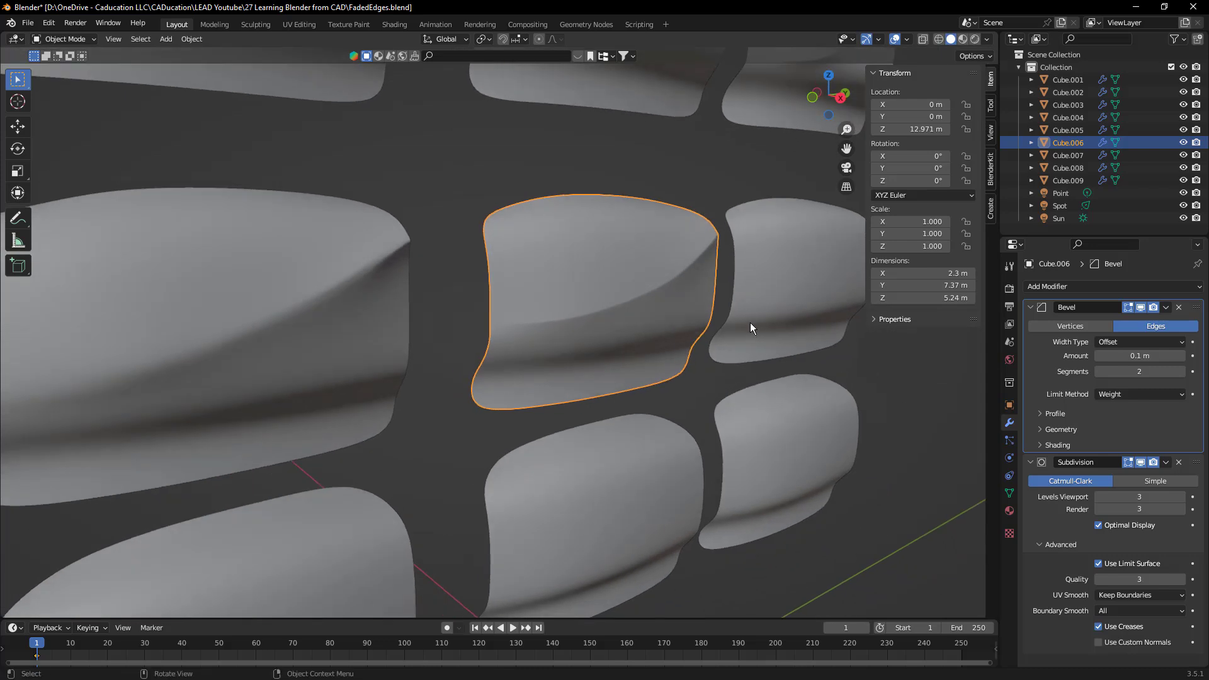
{"action": "left_click", "coordinate": [1140, 307]}
{"action": "left_click", "coordinate": [1141, 306]}
{"action": "left_click", "coordinate": [1141, 306]}
{"action": "left_click", "coordinate": [1141, 306]}
{"action": "left_click", "coordinate": [1141, 306]}
{"action": "left_click", "coordinate": [1141, 306]}
{"action": "middle_click_drag", "start_coordinate": [723, 300], "coordinate": [698, 298]}
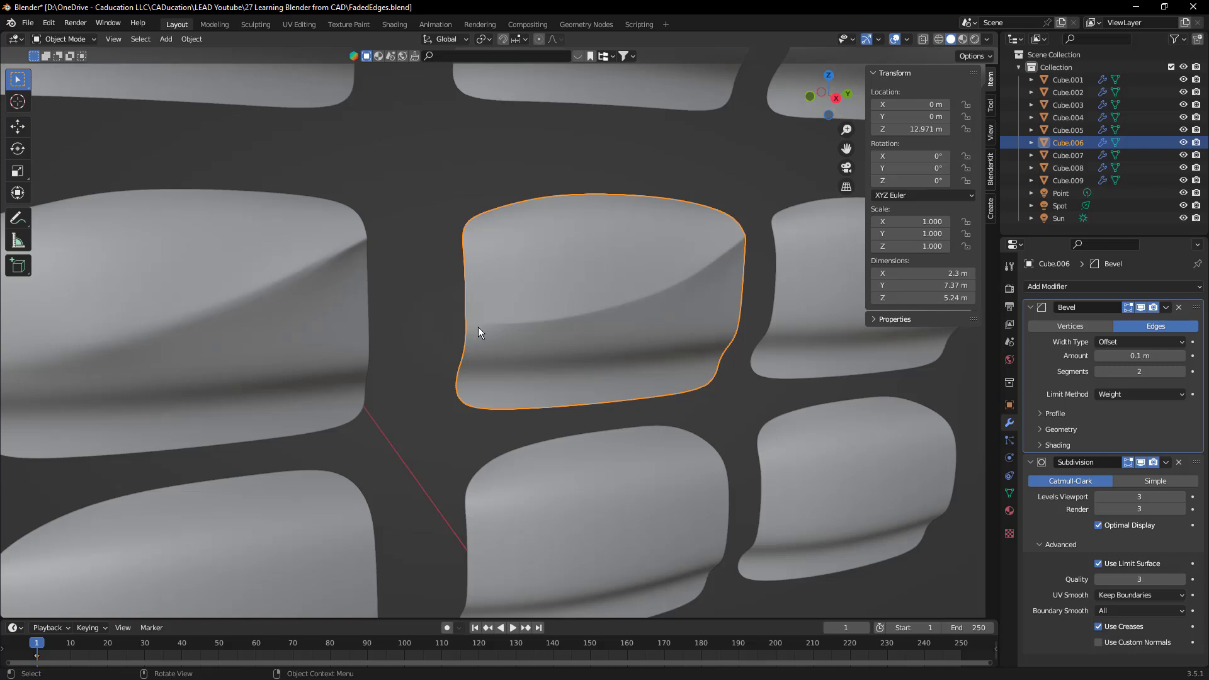
Step: Knife-cut a curved diagonal line across the middle row's rightmost panel, from high on its right edge down to its left edge
{"action": "middle_click_drag", "start_coordinate": [687, 308], "coordinate": [367, 310], "text": "shift"}
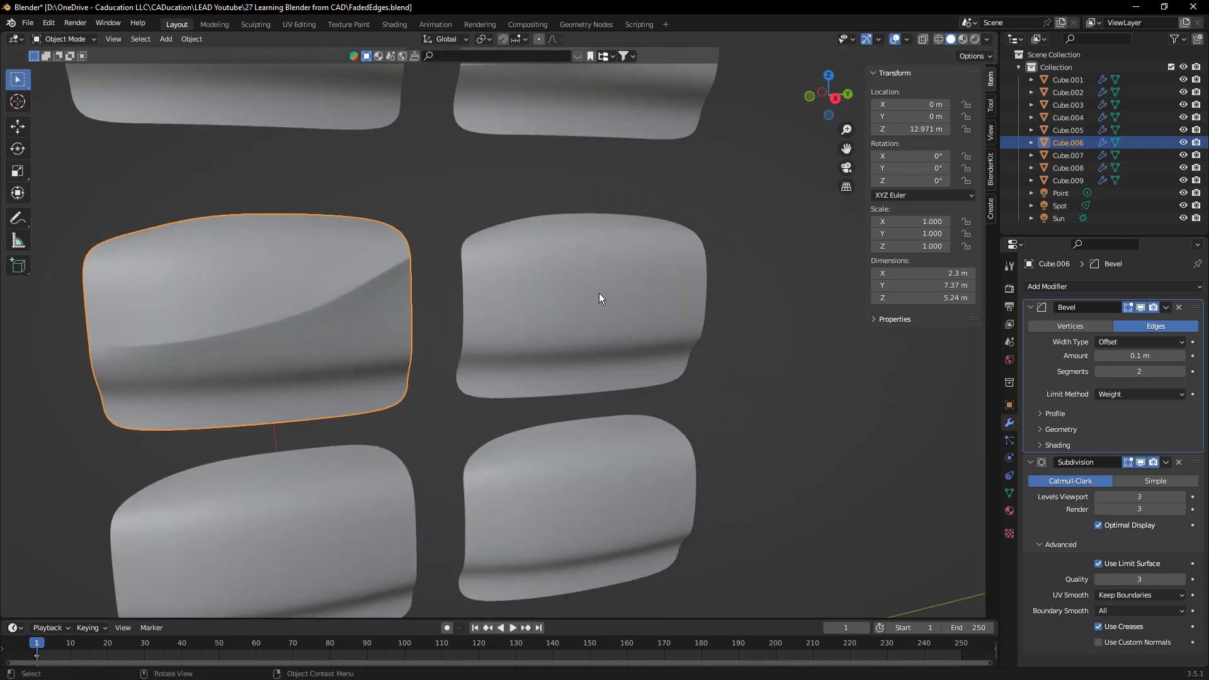
{"action": "left_click", "coordinate": [604, 296]}
{"action": "key", "text": "Tab"}
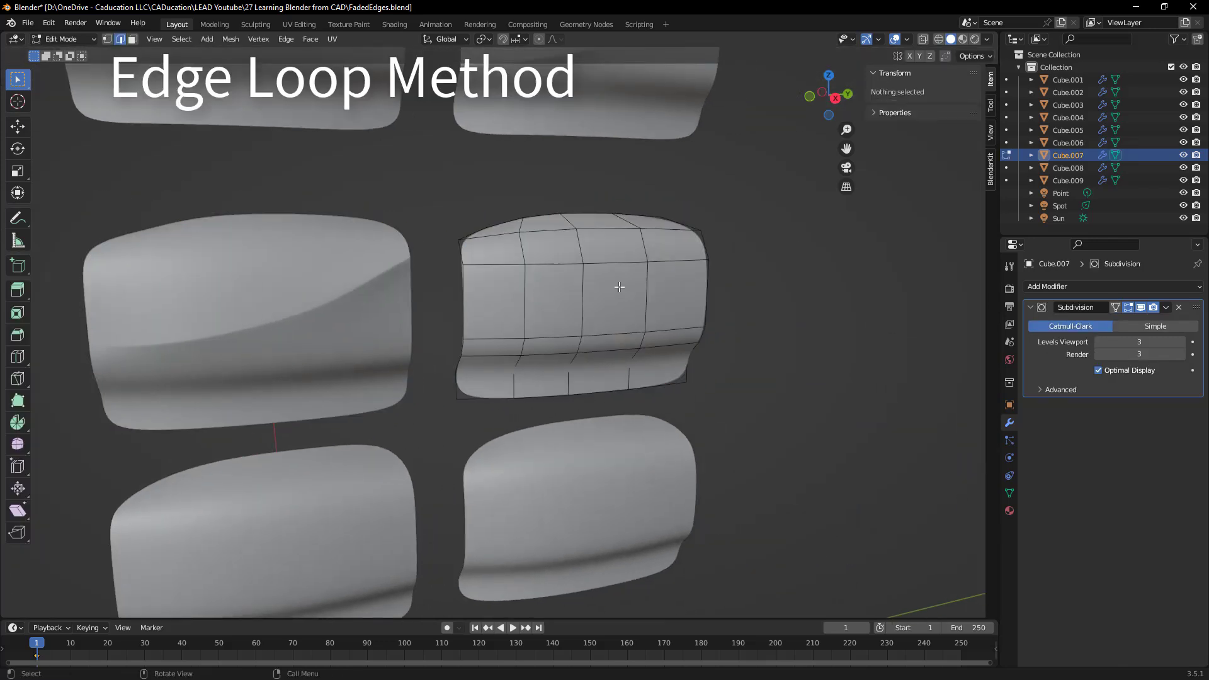
{"action": "left_click", "coordinate": [733, 267]}
{"action": "key", "text": "k"}
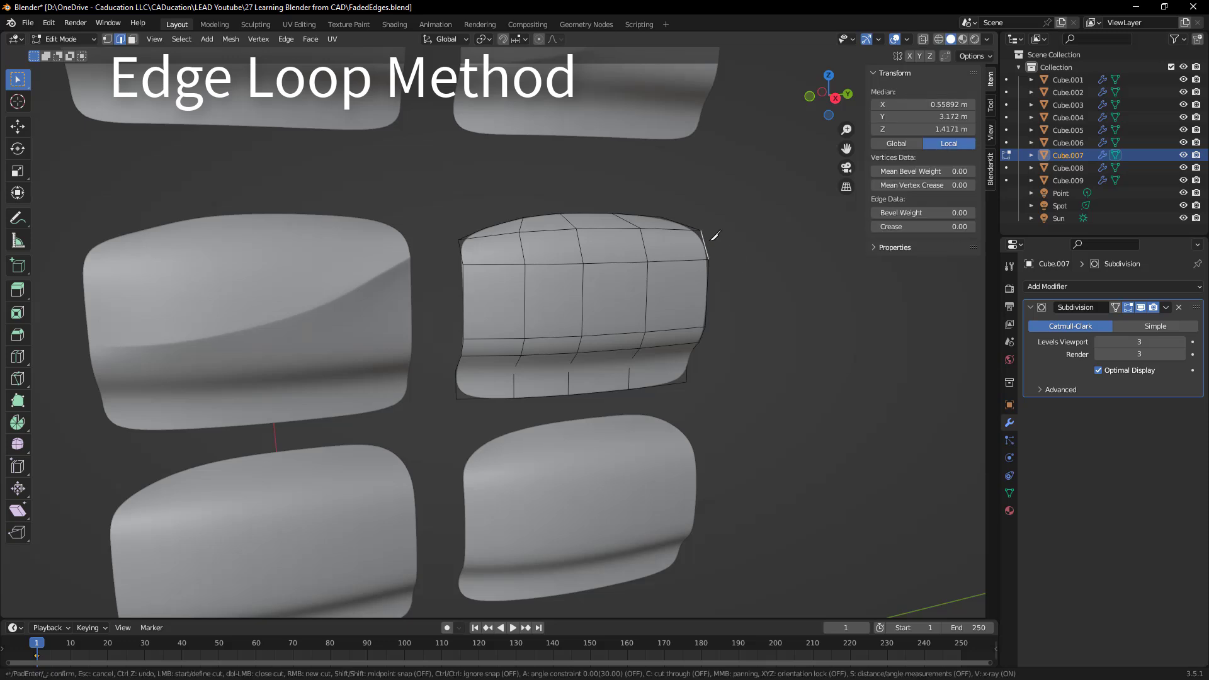
{"action": "left_click", "coordinate": [703, 240]}
{"action": "left_click", "coordinate": [648, 275]}
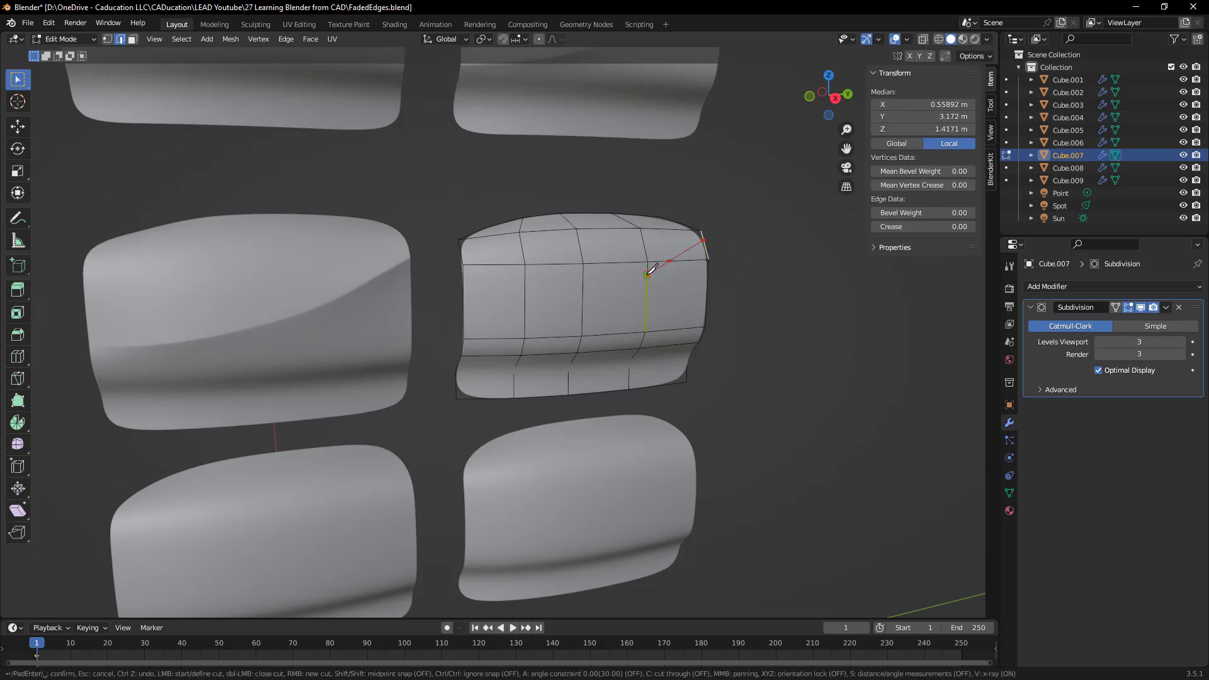
{"action": "left_click", "coordinate": [525, 306]}
{"action": "left_click", "coordinate": [464, 314]}
{"action": "key", "text": "Return"}
{"action": "key", "text": "k"}
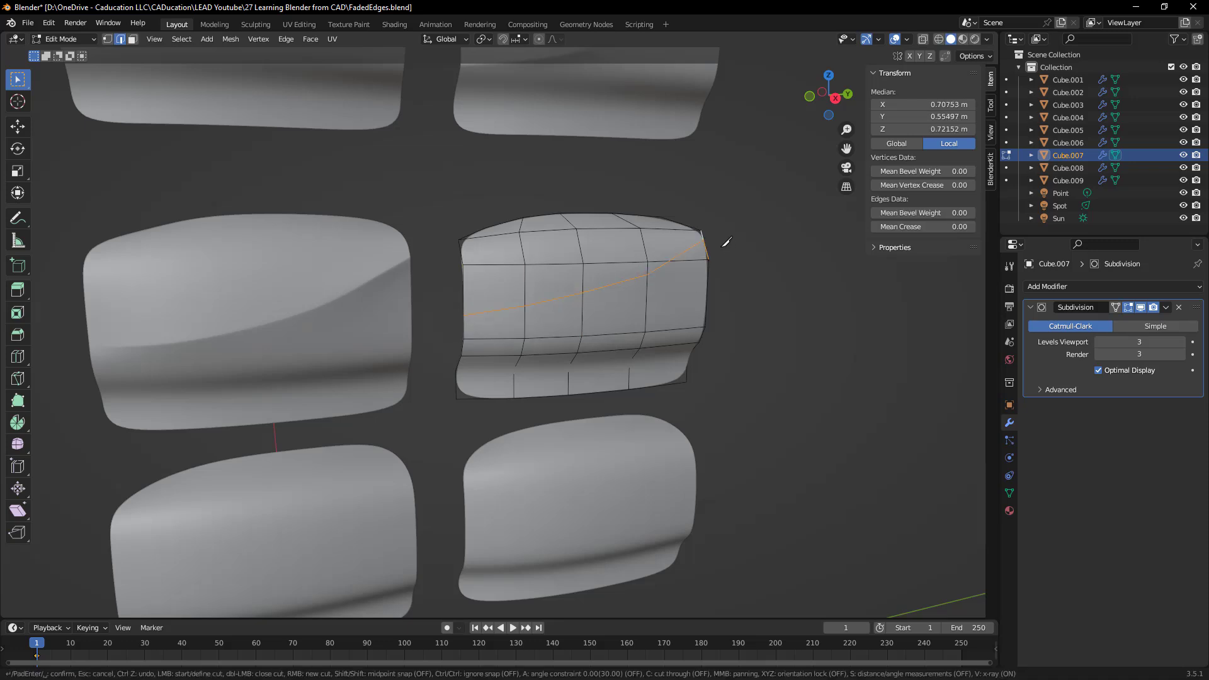
{"action": "left_click", "coordinate": [705, 246]}
{"action": "left_click", "coordinate": [649, 284]}
{"action": "key", "text": "Escape"}
Step: Add a loop cut just below the rightmost panel's knife line, sliding it close beneath that line
{"action": "left_click", "coordinate": [747, 250]}
{"action": "key", "text": "ctrl+r"}
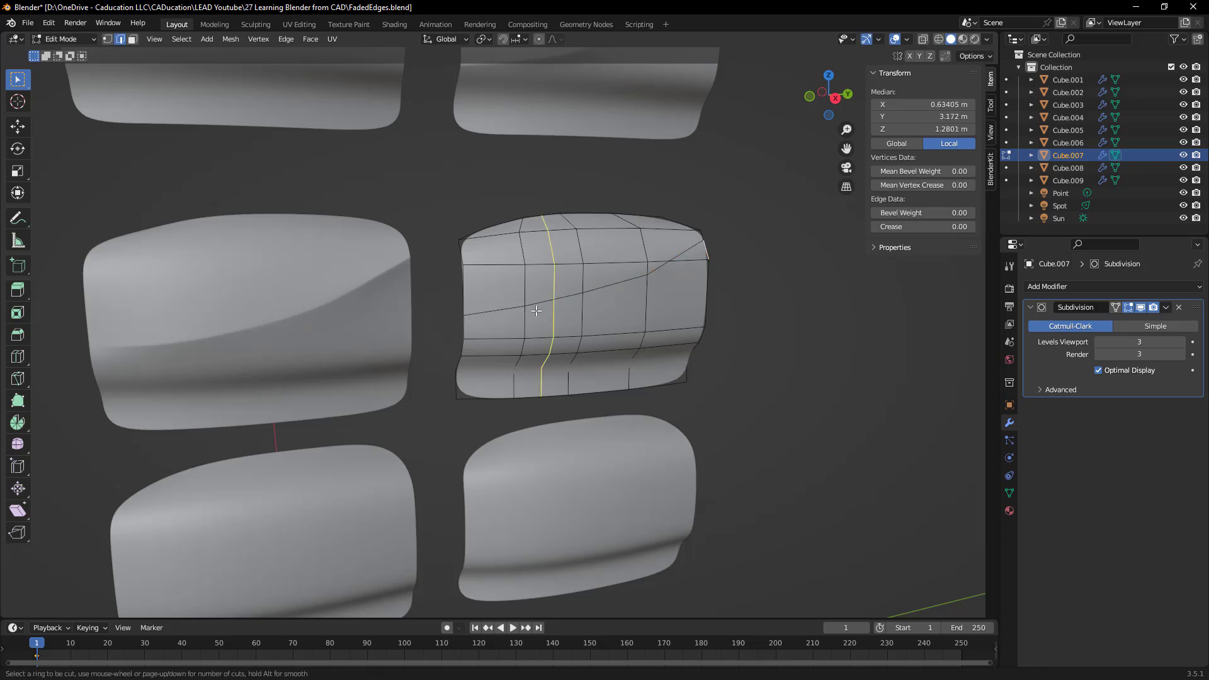
{"action": "left_click", "coordinate": [583, 305]}
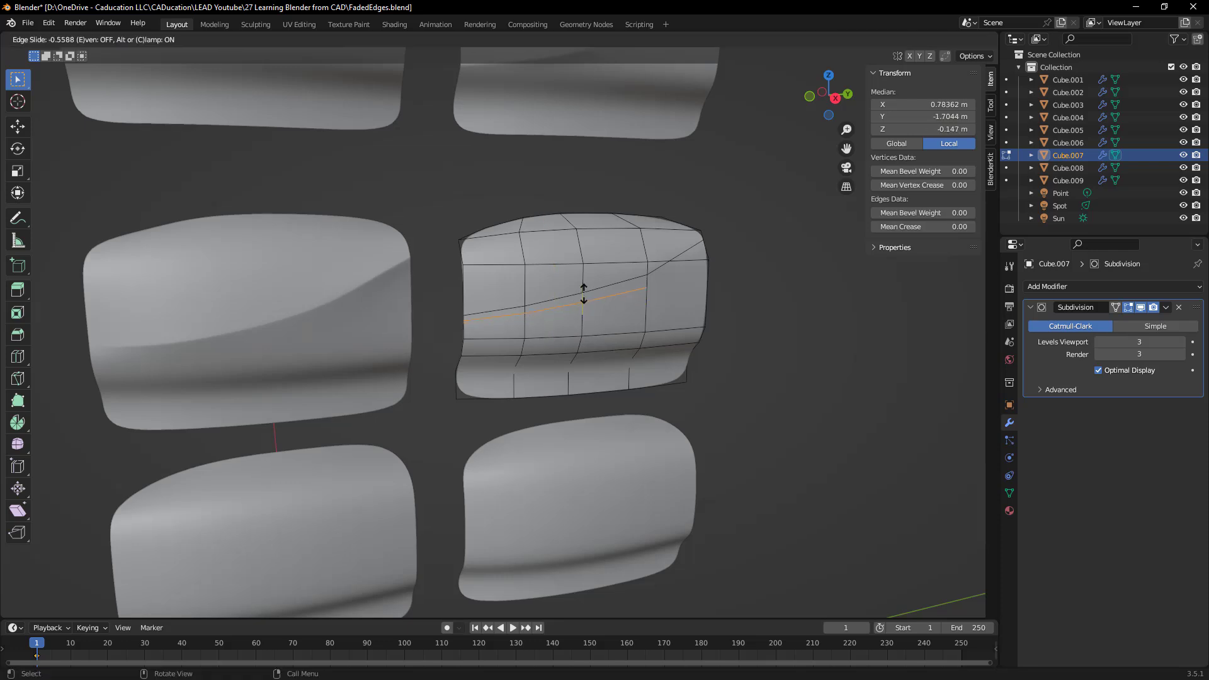
{"action": "left_click", "coordinate": [606, 284]}
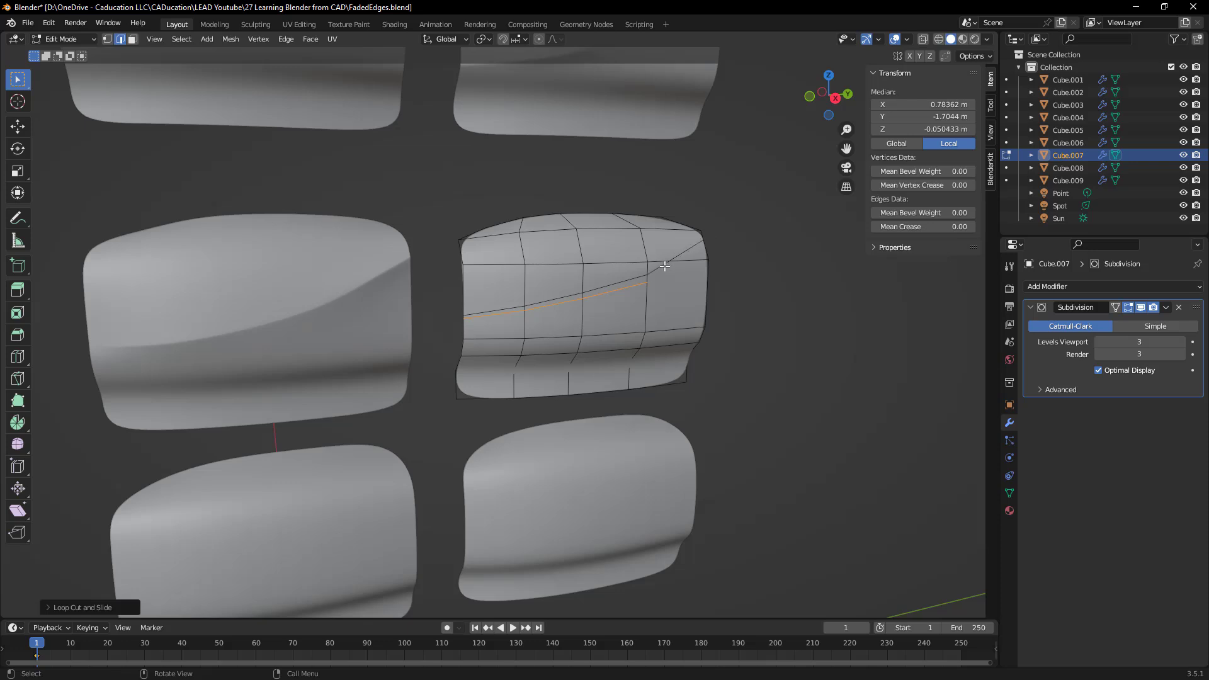
Step: Knife-cut the support line's missing segment out to the panel's right edge and slide the whole line up tight beneath the diagonal
{"action": "key", "text": "k"}
{"action": "left_click", "coordinate": [647, 282]}
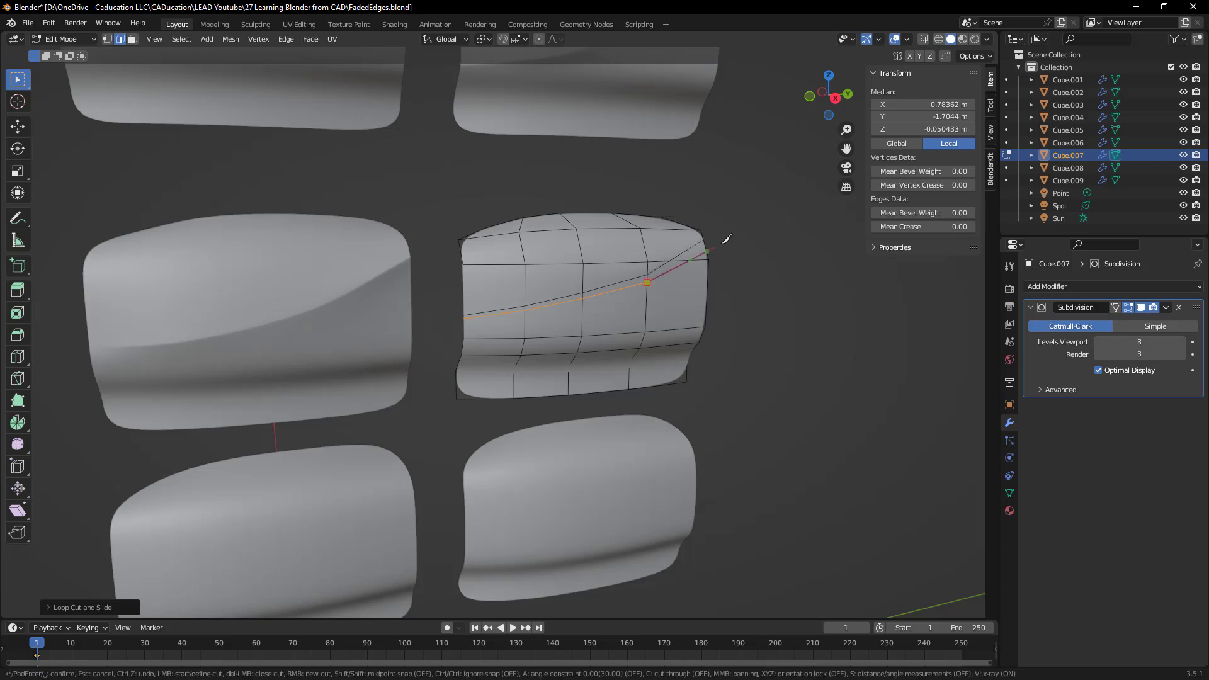
{"action": "left_click", "coordinate": [710, 243]}
{"action": "key", "text": "Return"}
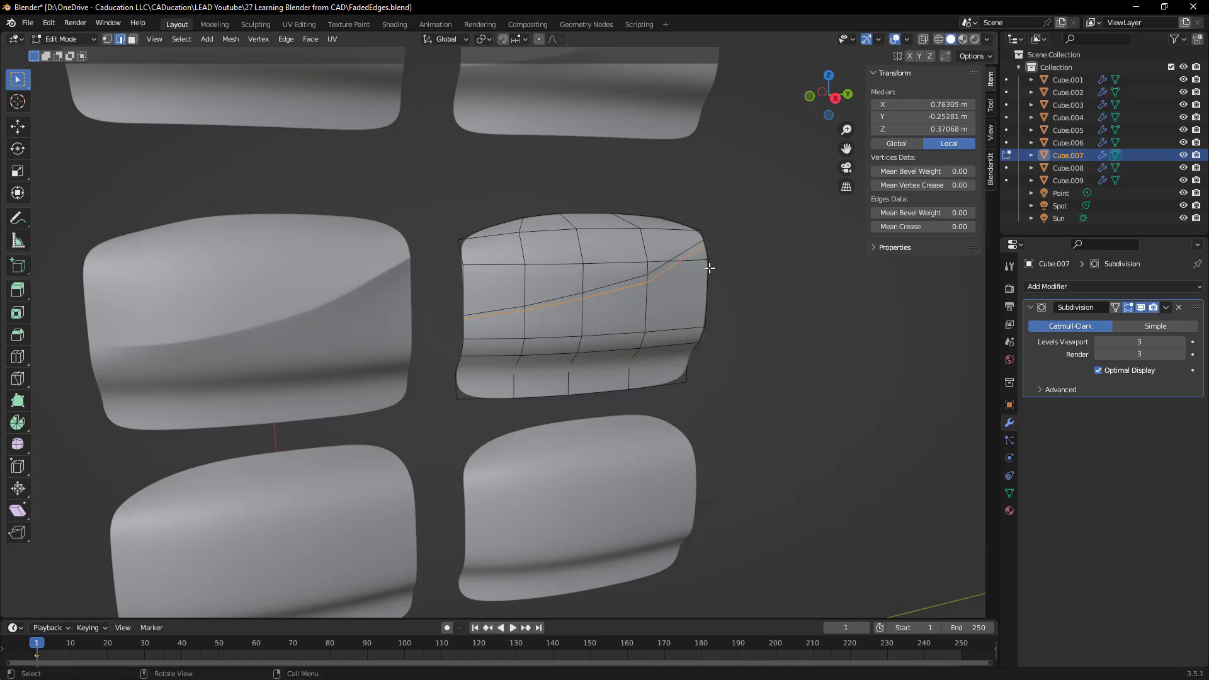
{"action": "key", "text": "g"}
{"action": "key", "text": "g"}
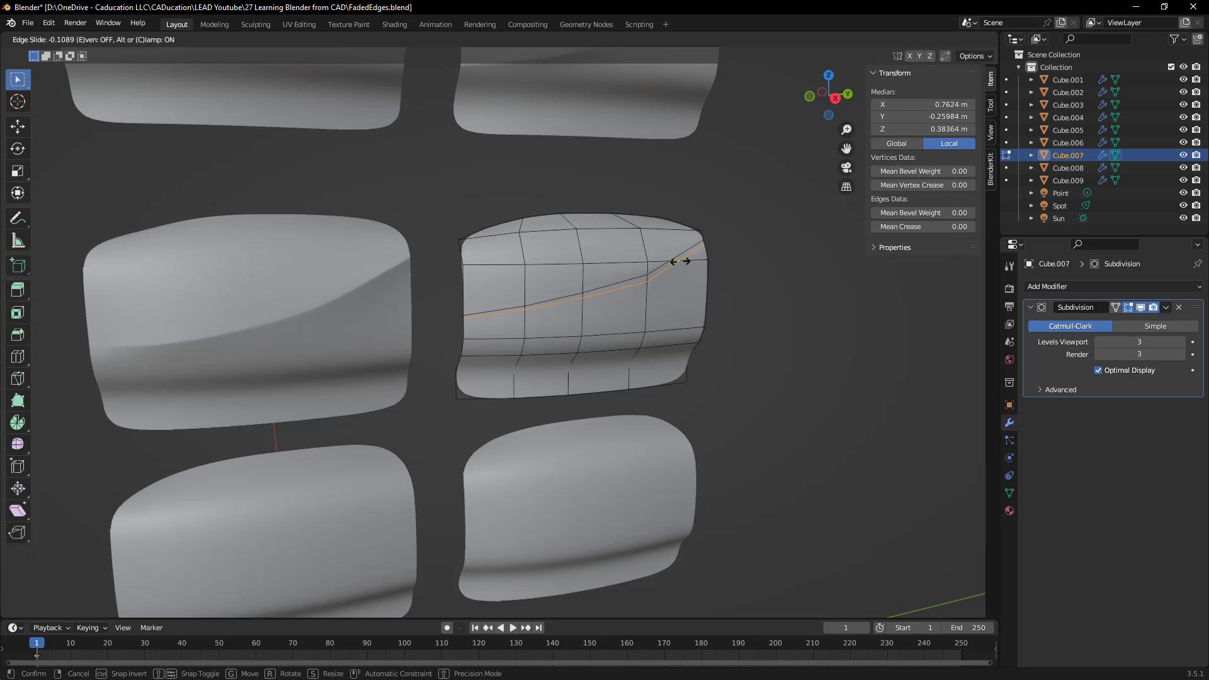
{"action": "left_click", "coordinate": [669, 251]}
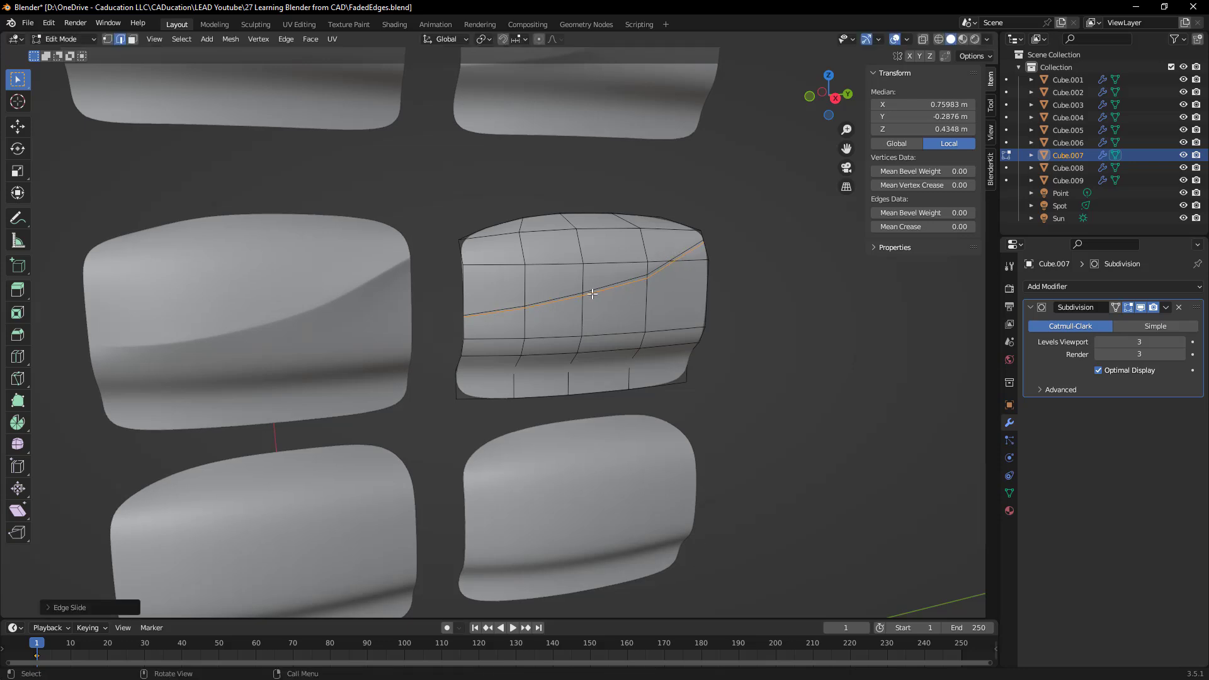
Step: Slide the support line's leftmost segment slightly down, away from the diagonal line
{"action": "left_click", "coordinate": [487, 316]}
{"action": "key", "text": "g"}
{"action": "key", "text": "g"}
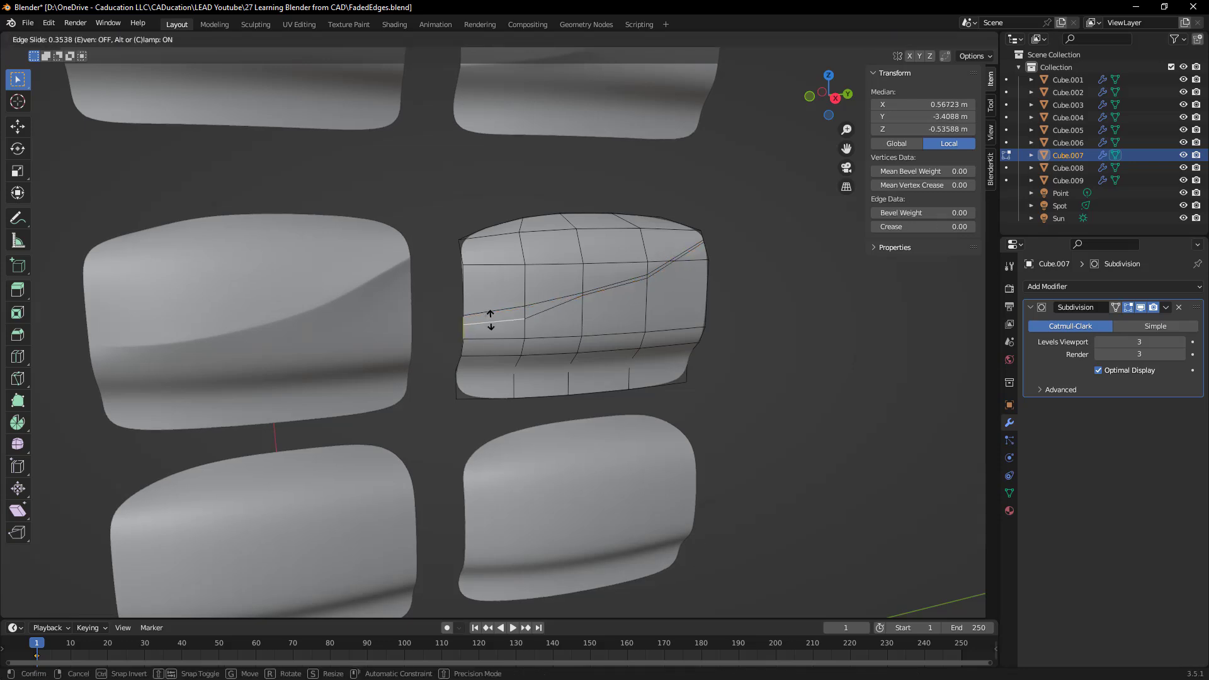
{"action": "left_click", "coordinate": [491, 318]}
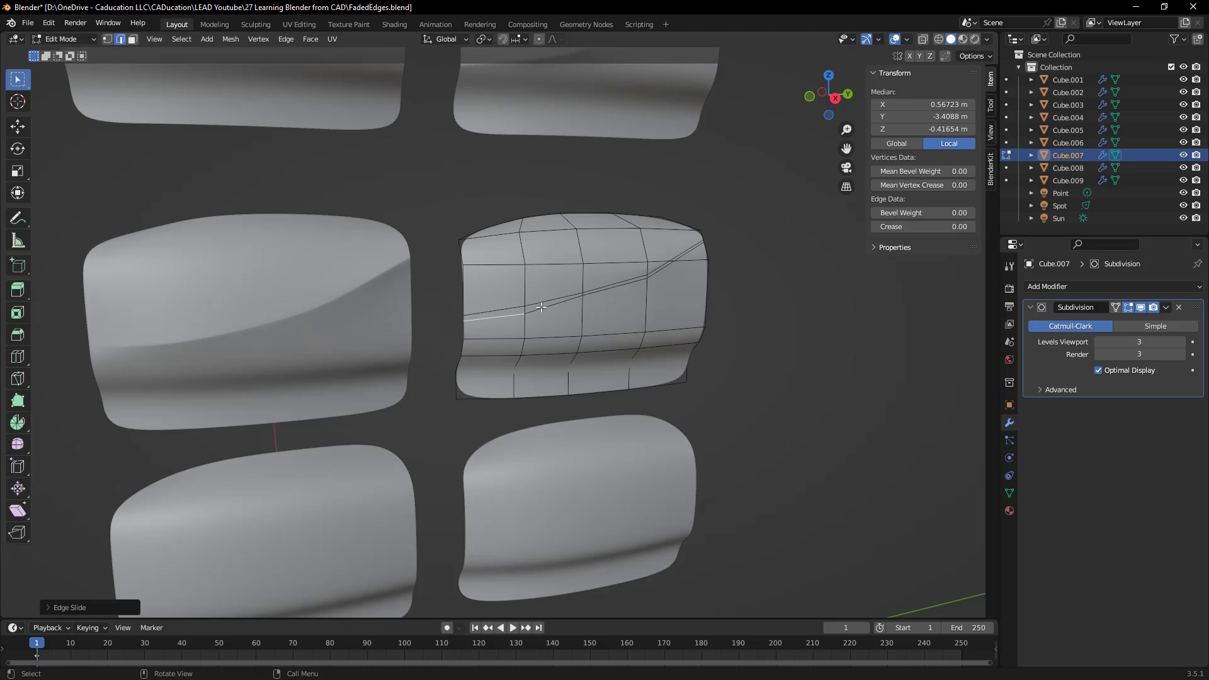
Step: Move the two rightmost segments of the diagonal line pair outward about 0.19 m along X and return to Object Mode
{"action": "left_click", "coordinate": [684, 257], "text": "shift"}
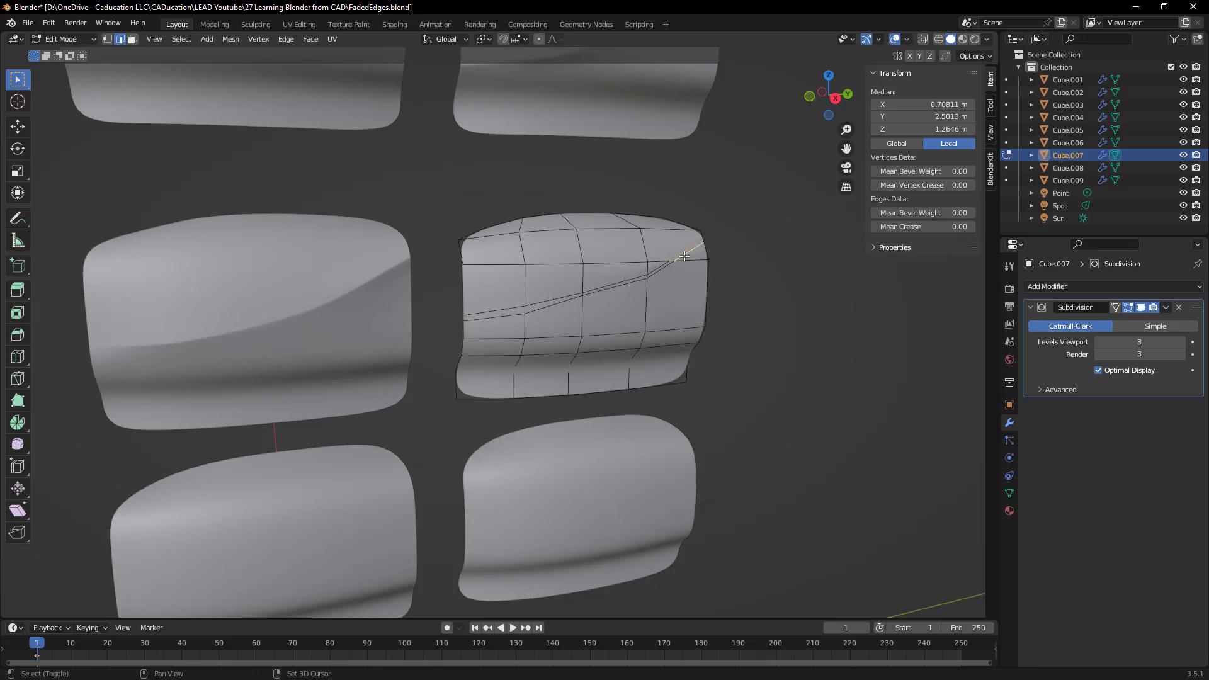
{"action": "left_click", "coordinate": [646, 275], "text": "shift"}
{"action": "left_click", "coordinate": [633, 279], "text": "shift"}
{"action": "left_click", "coordinate": [635, 282], "text": "shift"}
{"action": "middle_click_drag", "start_coordinate": [635, 281], "coordinate": [638, 326]}
{"action": "key", "text": "g"}
{"action": "key", "text": "x"}
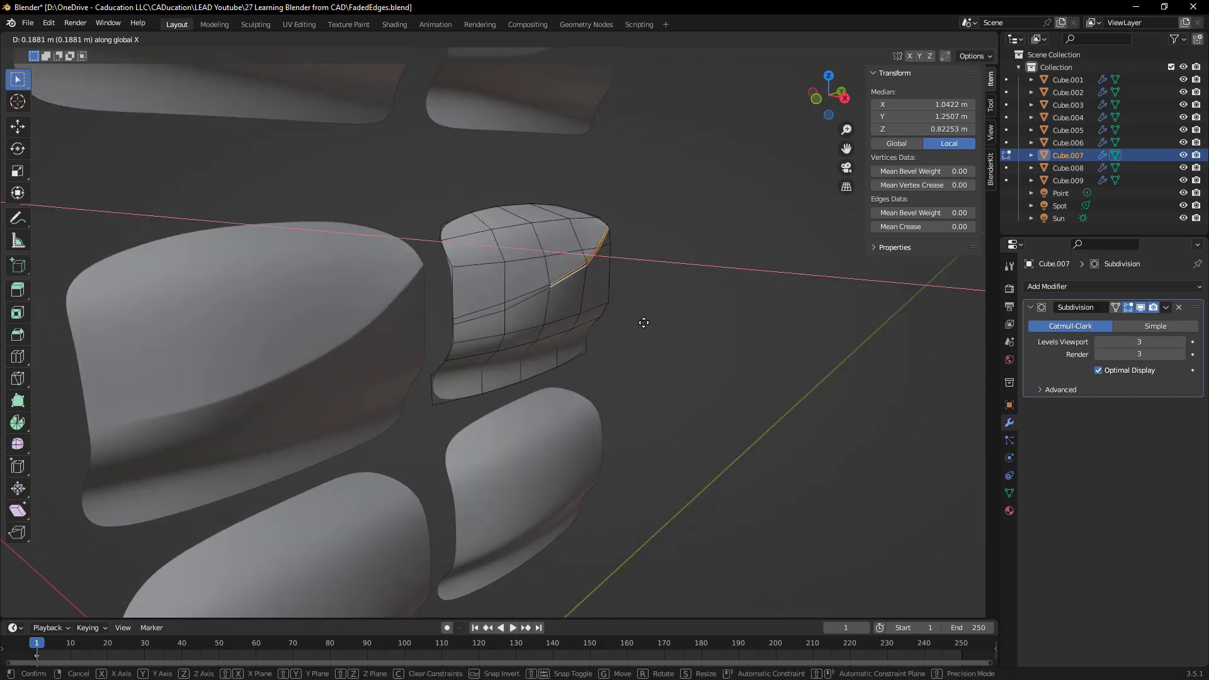
{"action": "left_click", "coordinate": [642, 322]}
{"action": "key", "text": "Tab"}
{"action": "left_click", "coordinate": [660, 323]}
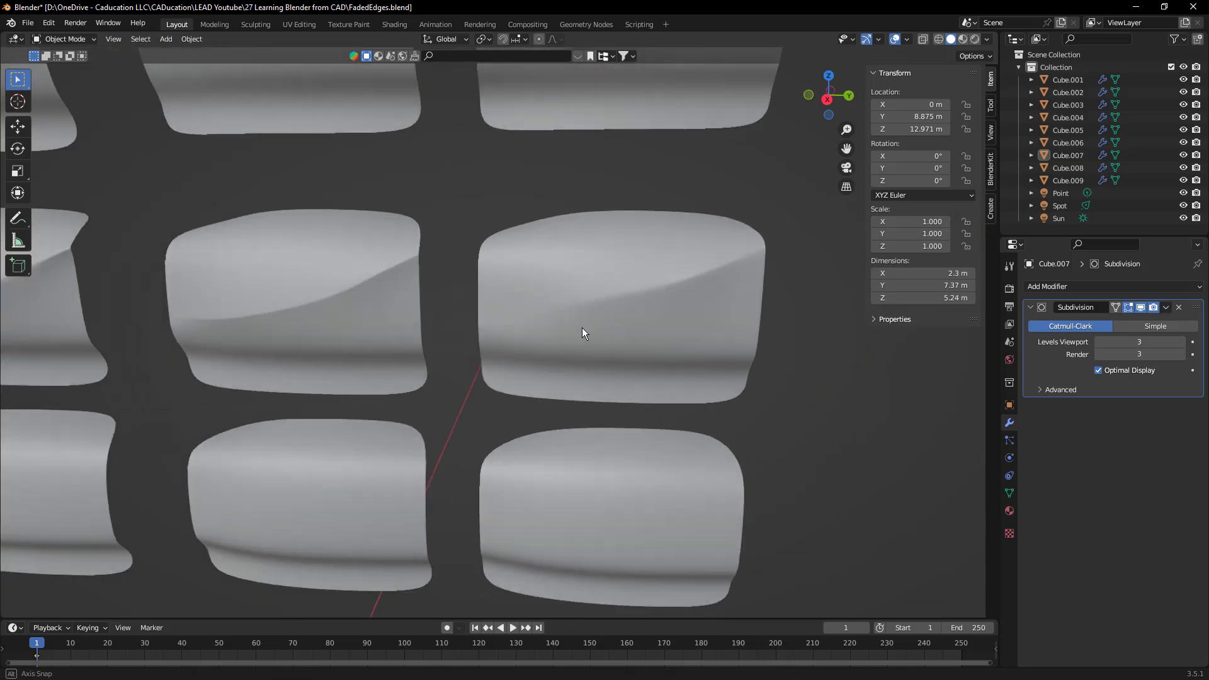
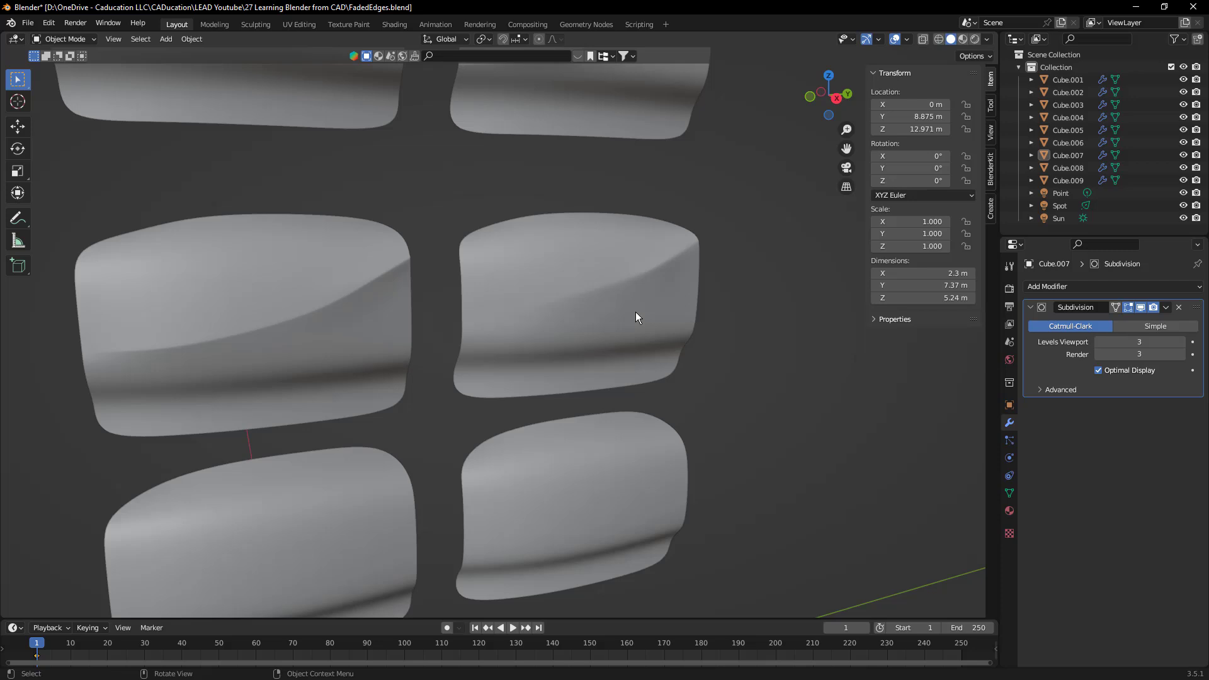
Step: Knife-cut a straight line across the same panel below the diagonal pair, from its right edge down to its left edge
{"action": "left_click", "coordinate": [657, 302]}
{"action": "key", "text": "Tab"}
{"action": "middle_click_drag", "start_coordinate": [666, 305], "coordinate": [675, 316]}
{"action": "left_click", "coordinate": [780, 310]}
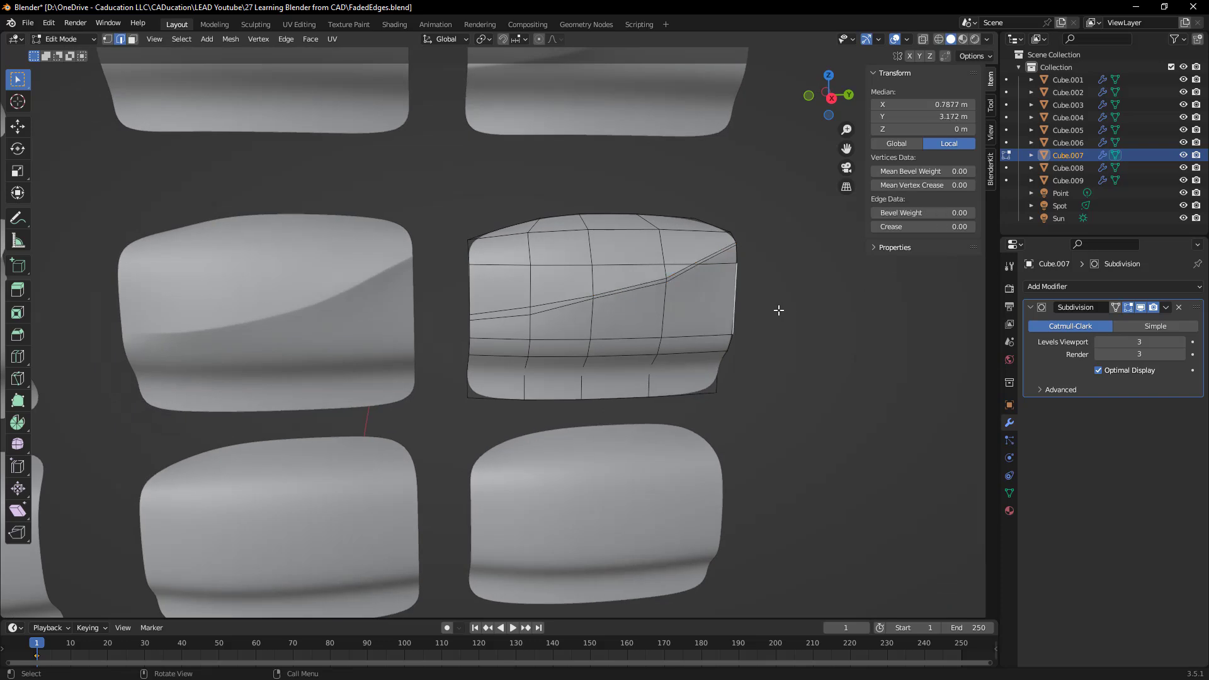
{"action": "key", "text": "k"}
{"action": "left_click", "coordinate": [736, 295]}
{"action": "left_click", "coordinate": [469, 331]}
{"action": "key", "text": "Return"}
Step: Move the new straight cut inward about 0.27 m along X to recess the surface beneath the faded edge
{"action": "middle_click_drag", "start_coordinate": [566, 318], "coordinate": [546, 368]}
{"action": "key", "text": "g"}
{"action": "key", "text": "x"}
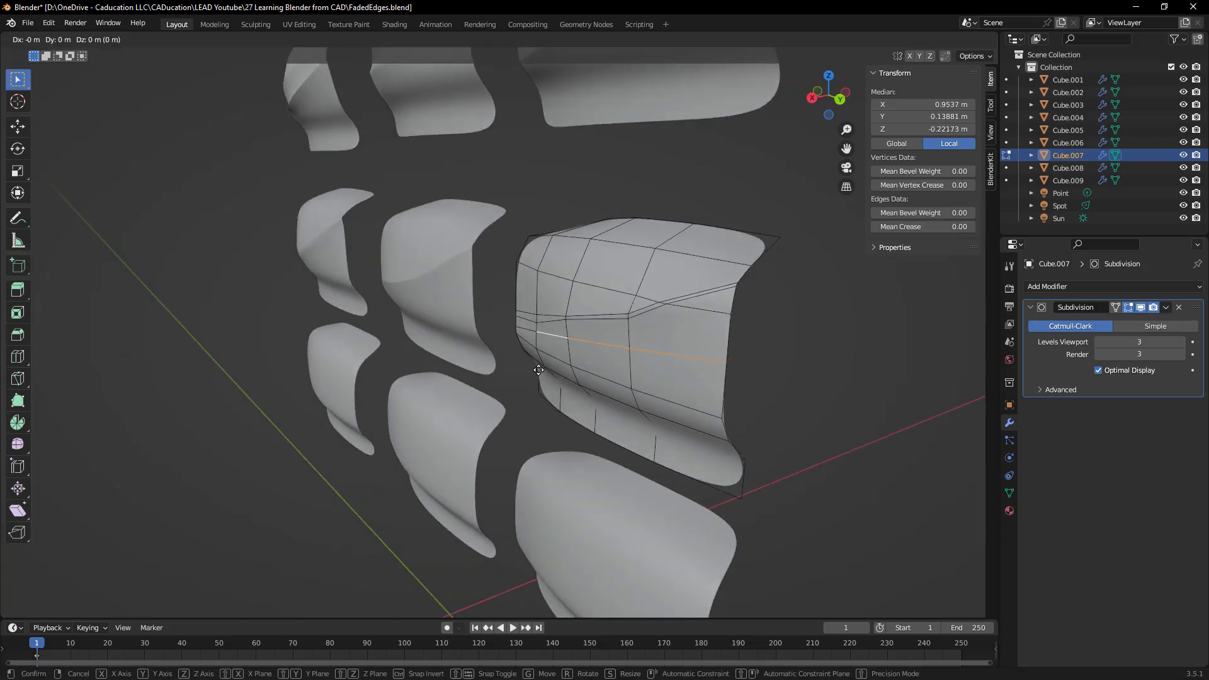
{"action": "left_click", "coordinate": [546, 368]}
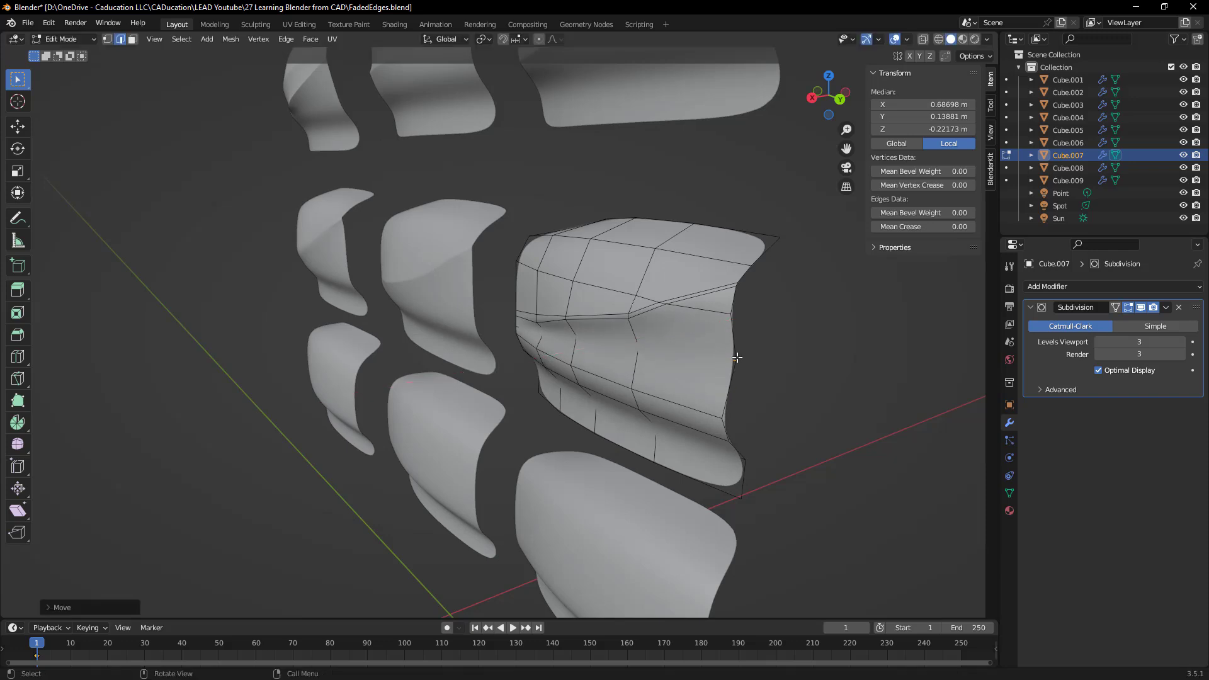
Step: Give the horizontal edge loop just below the recessed cut a mean crease of 0.52 and return to Object Mode
{"action": "left_click", "coordinate": [529, 342], "text": "alt"}
{"action": "left_click_drag", "start_coordinate": [906, 227], "coordinate": [951, 227]}
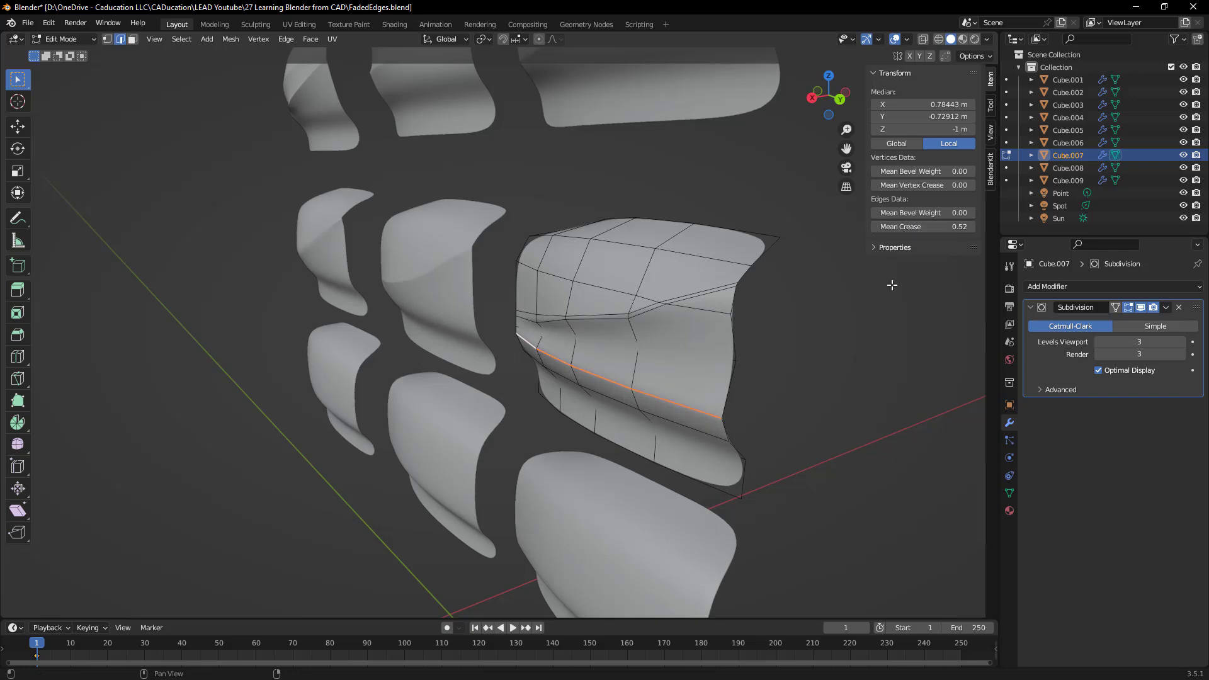
{"action": "key", "text": "Tab"}
{"action": "scroll", "coordinate": [810, 404], "scroll_direction": "down", "scroll_amount": 5}
{"action": "middle_click_drag", "start_coordinate": [810, 405], "coordinate": [654, 377]}
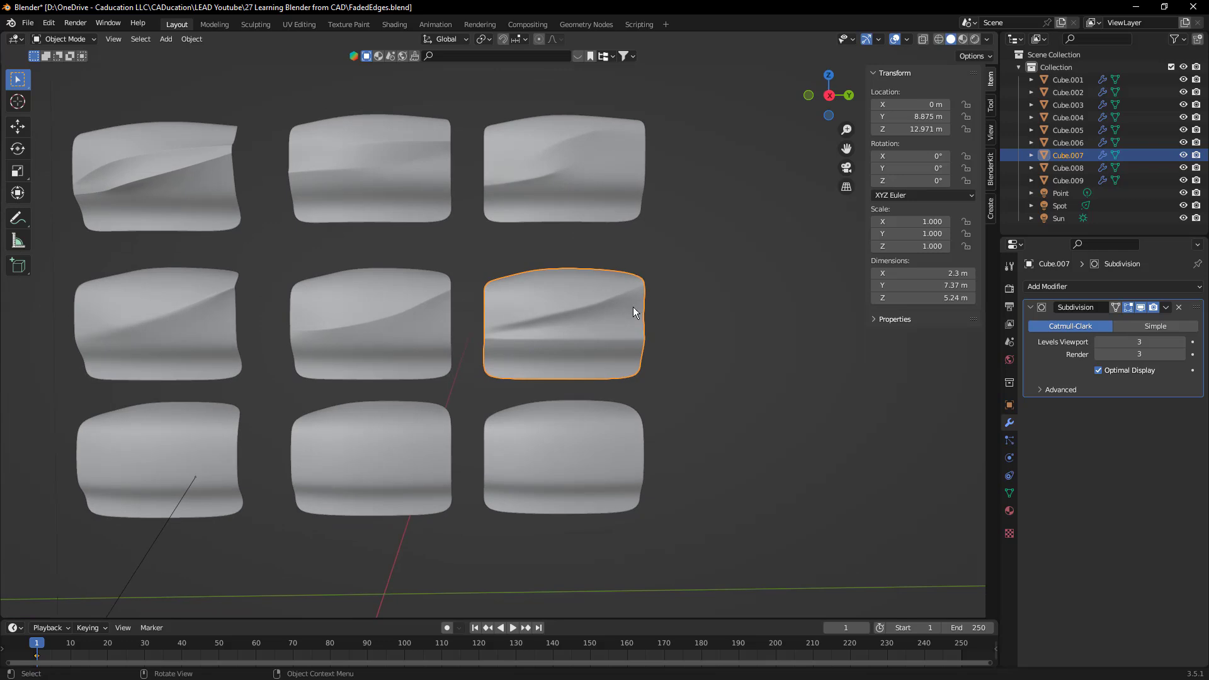
{"action": "scroll", "coordinate": [620, 293], "scroll_direction": "up", "scroll_amount": 3}
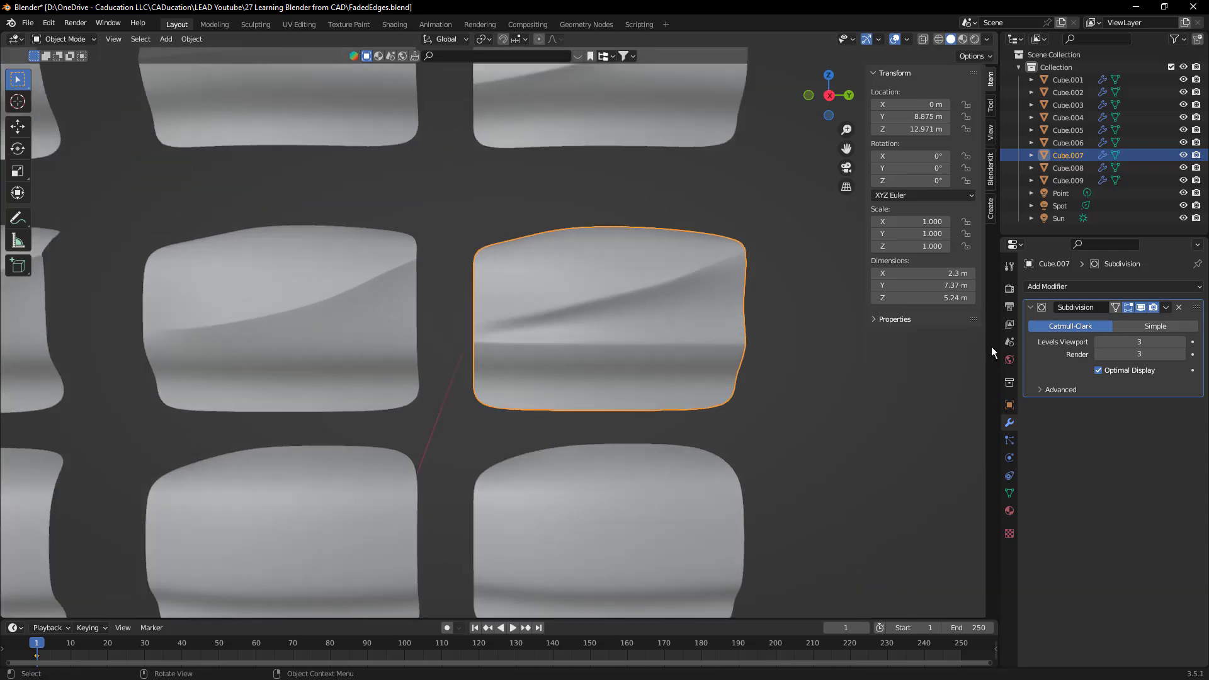
Step: Examine the panel's full subdivision in wireframe with Optimal Display off, then restore solid shading and Optimal Display
{"action": "left_click", "coordinate": [938, 39]}
{"action": "mouse_move", "coordinate": [743, 315]}
{"action": "middle_mouse_down"}
{"action": "mouse_move", "coordinate": [716, 304]}
{"action": "mouse_move", "coordinate": [718, 248]}
{"action": "middle_mouse_up"}
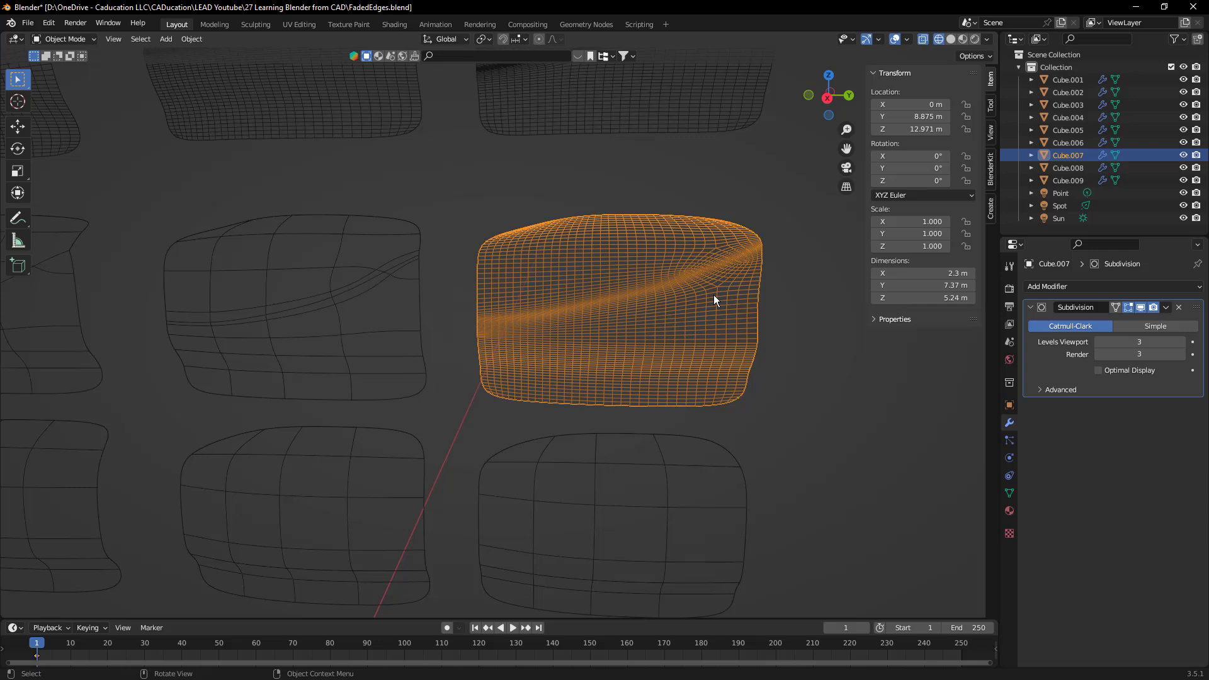
{"action": "middle_click_drag", "start_coordinate": [691, 302], "coordinate": [742, 300]}
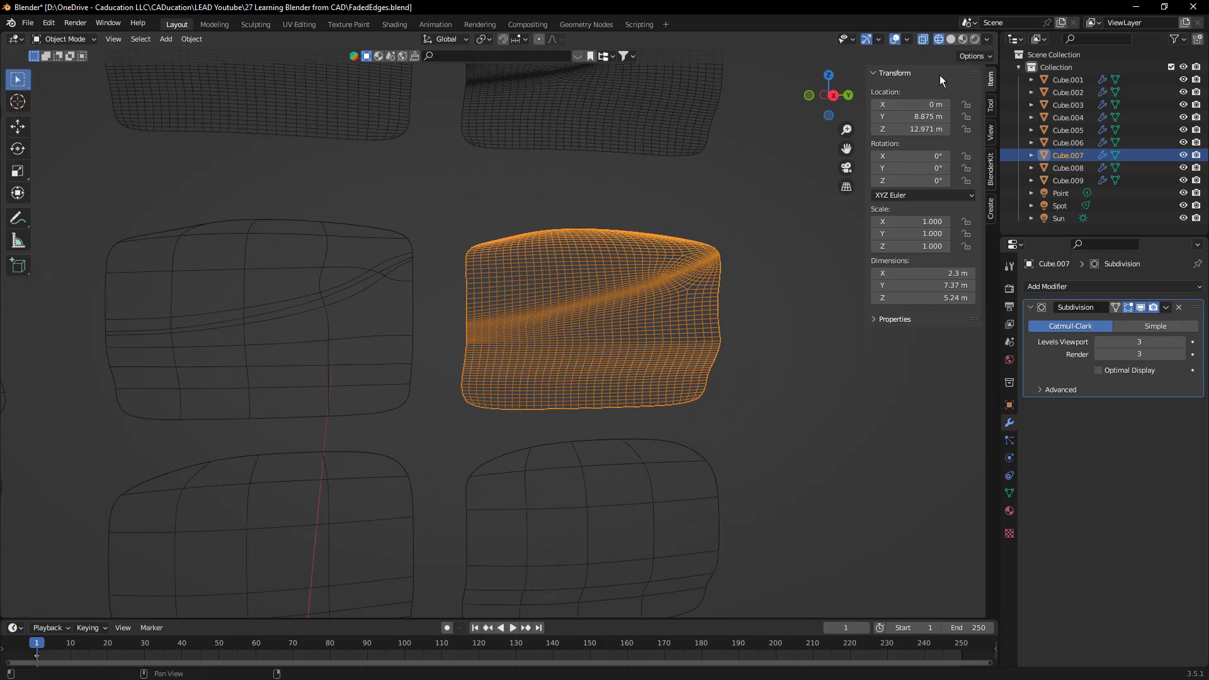
{"action": "left_click", "coordinate": [950, 39]}
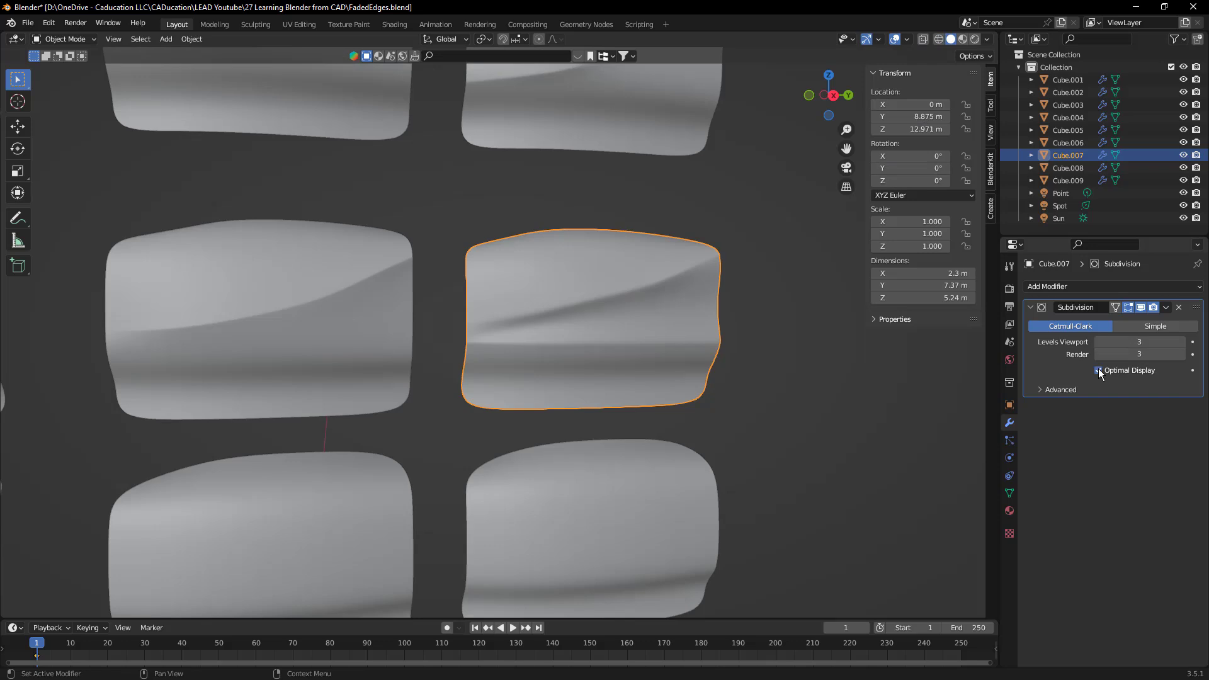
{"action": "mouse_move", "coordinate": [772, 354]}
{"action": "middle_mouse_down"}
{"action": "mouse_move", "coordinate": [762, 353]}
{"action": "mouse_move", "coordinate": [780, 351]}
{"action": "middle_mouse_up"}
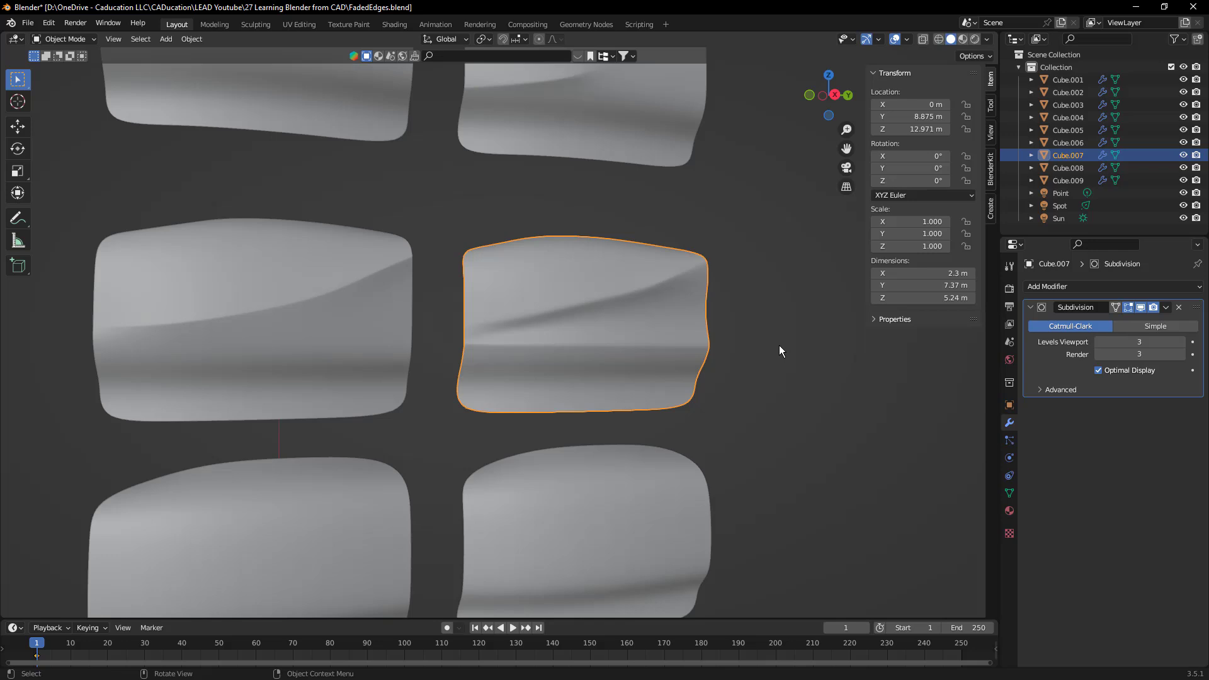
Step: Compare the three middle-row panels, examining the edge cages of the centre and rightmost ones in Edit Mode
{"action": "scroll", "coordinate": [781, 351], "scroll_direction": "down", "scroll_amount": 5}
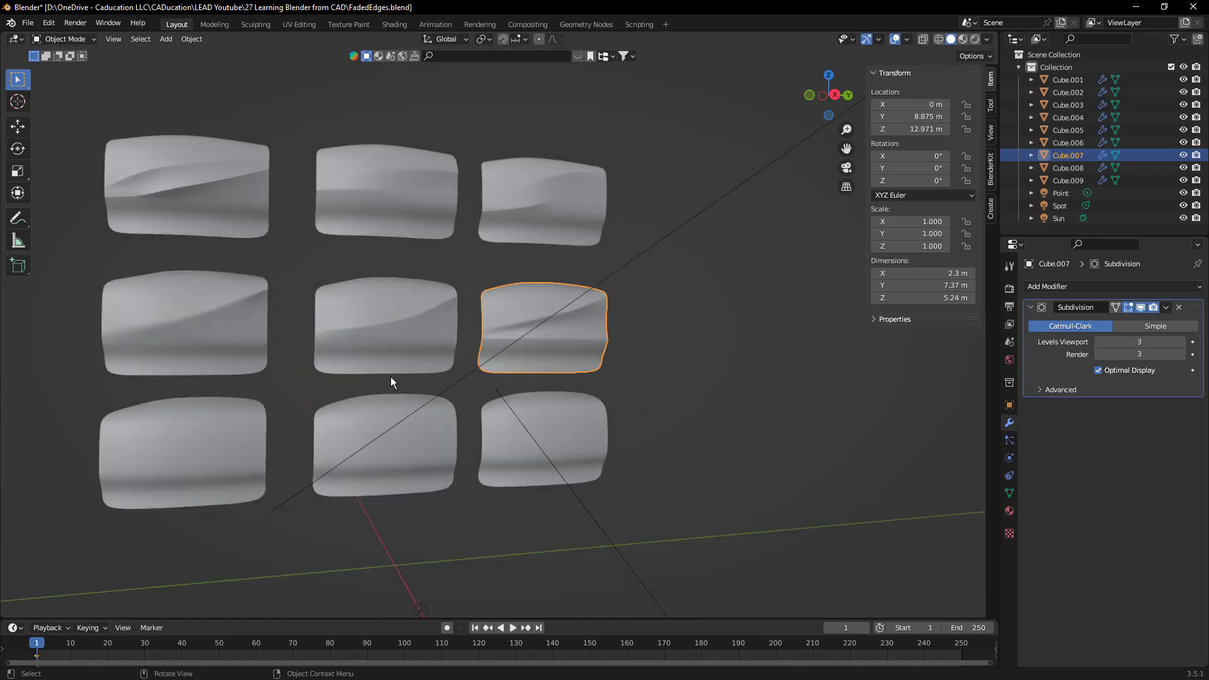
{"action": "middle_click_drag", "start_coordinate": [394, 377], "coordinate": [343, 378]}
{"action": "left_click", "coordinate": [224, 324]}
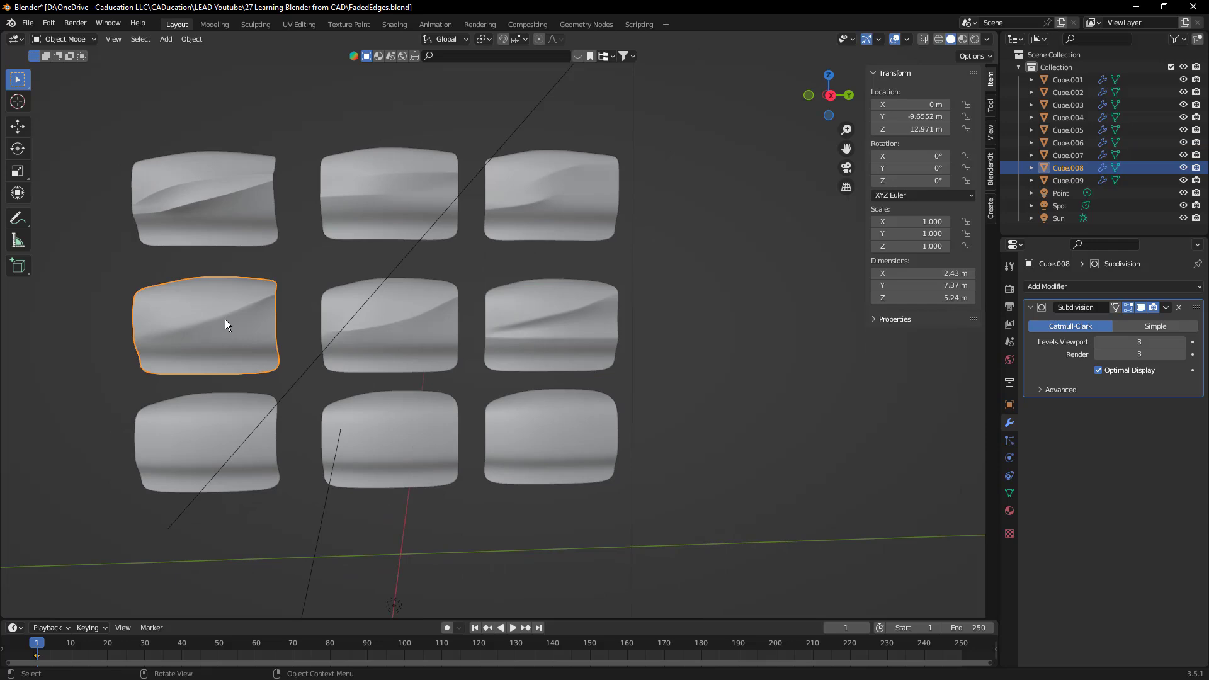
{"action": "left_click", "coordinate": [388, 333]}
{"action": "key", "text": "Tab"}
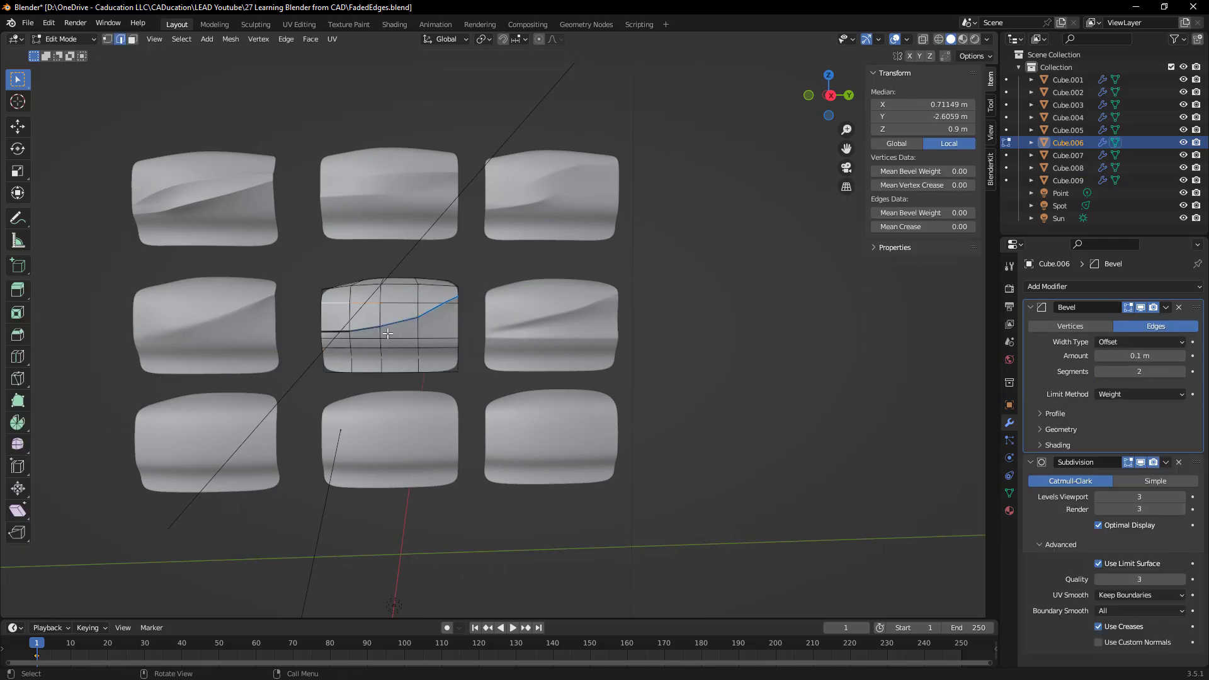
{"action": "key", "text": "Tab"}
{"action": "left_click", "coordinate": [482, 323]}
{"action": "key", "text": "Tab"}
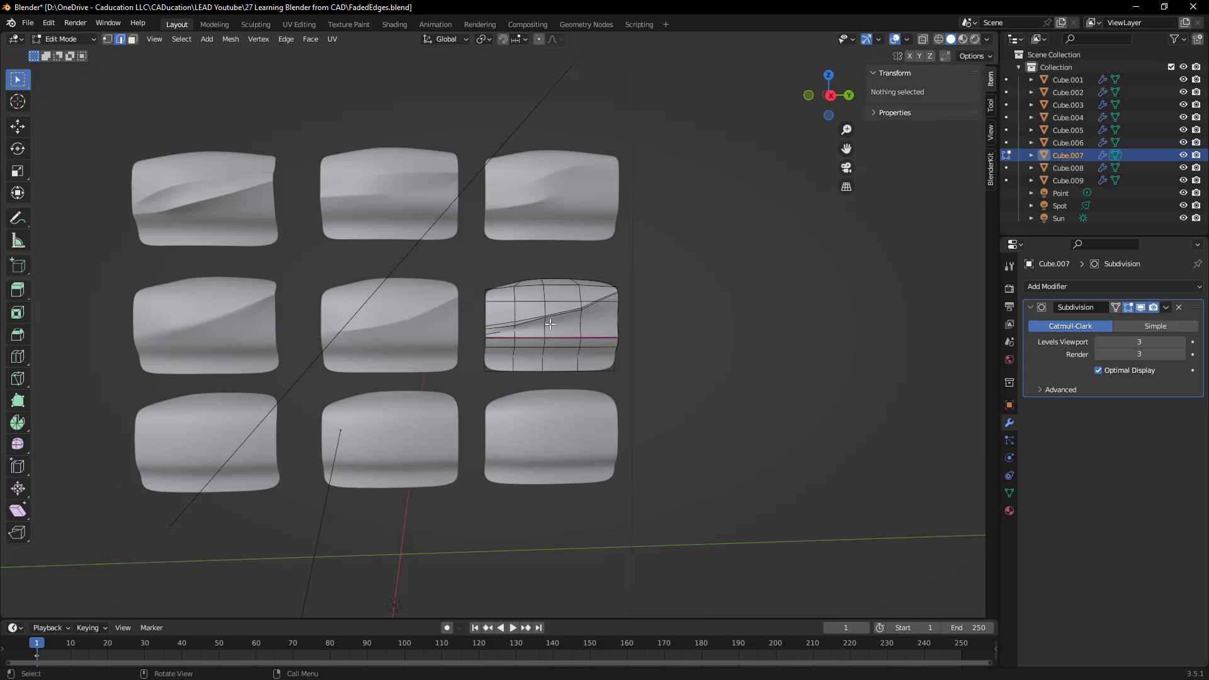
{"action": "key", "text": "Tab"}
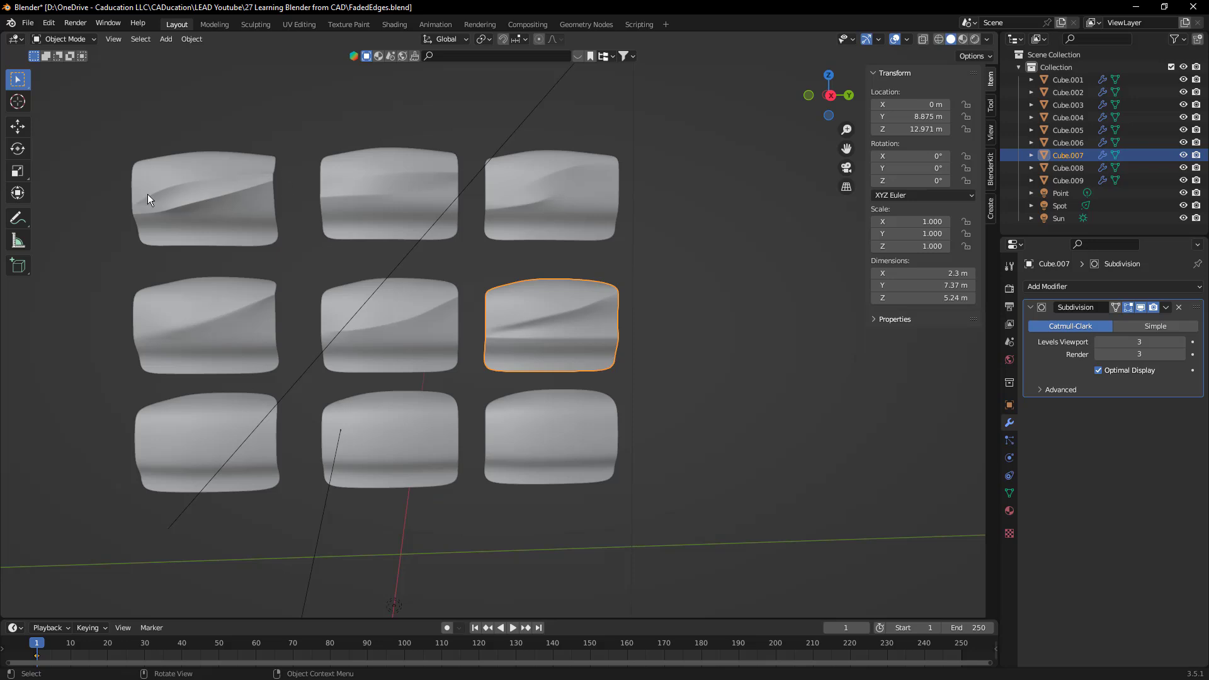
Step: Examine the top row's centre and rightmost panels, checking the rightmost one's edge cage in Edit Mode
{"action": "left_click", "coordinate": [401, 195]}
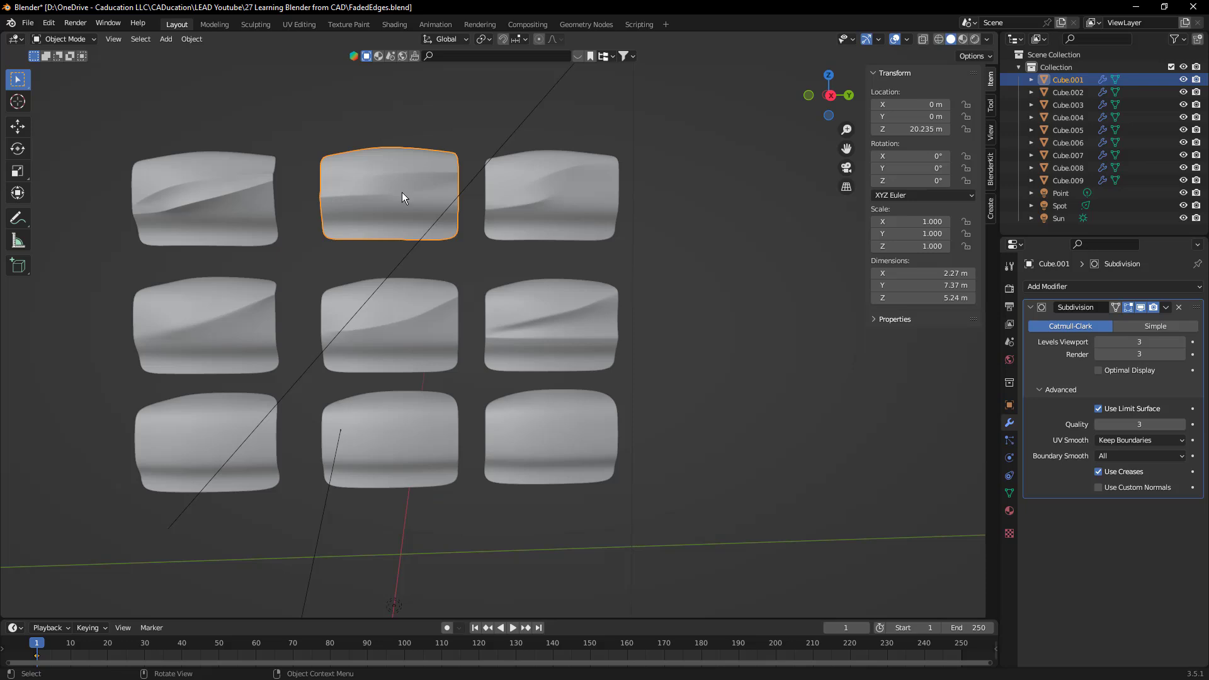
{"action": "left_click", "coordinate": [564, 183]}
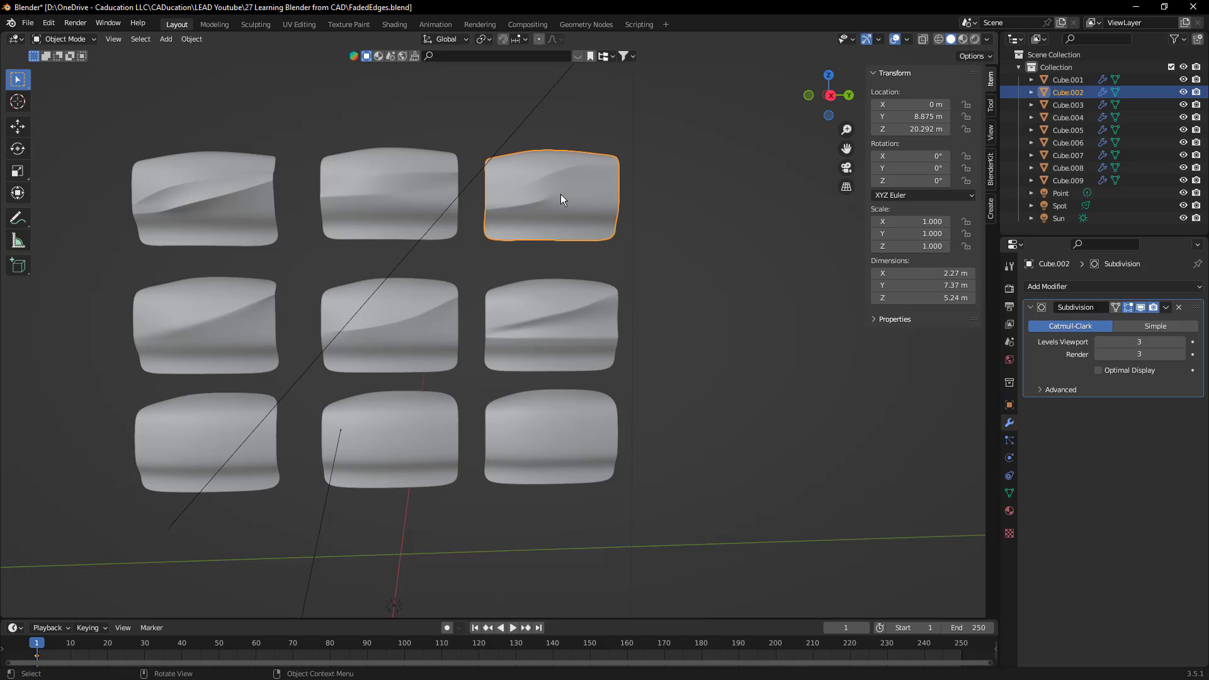
{"action": "key", "text": "Tab"}
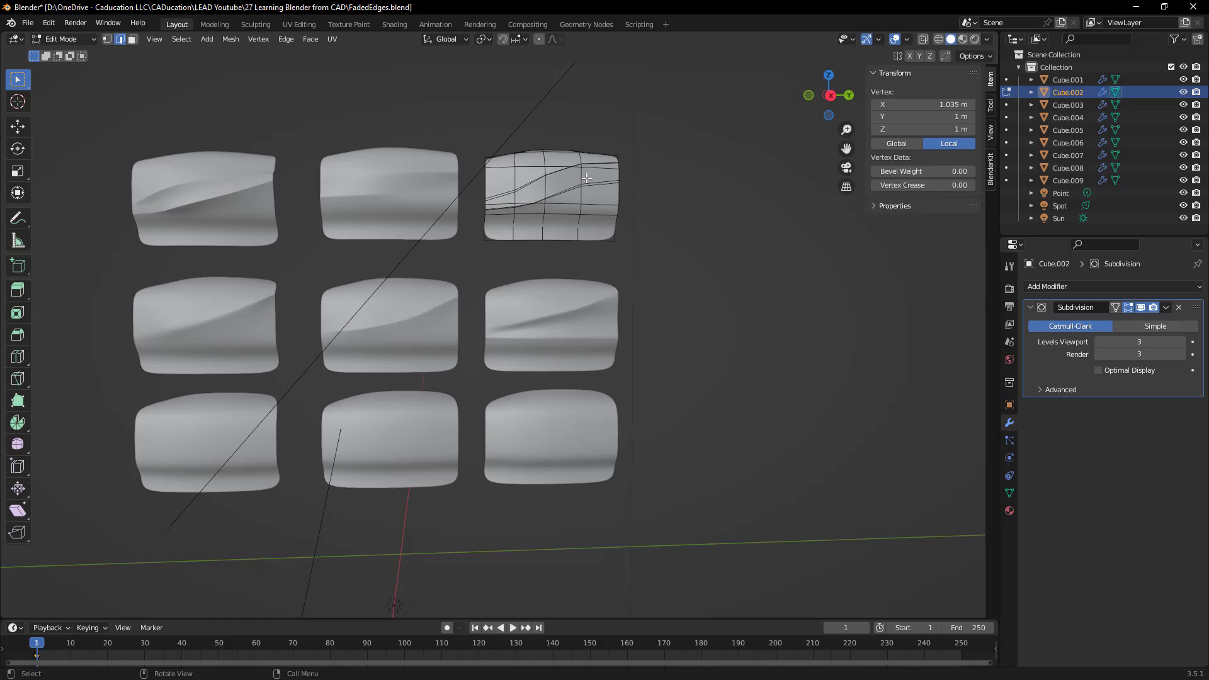
{"action": "key", "text": "Tab"}
{"action": "left_click", "coordinate": [655, 379]}
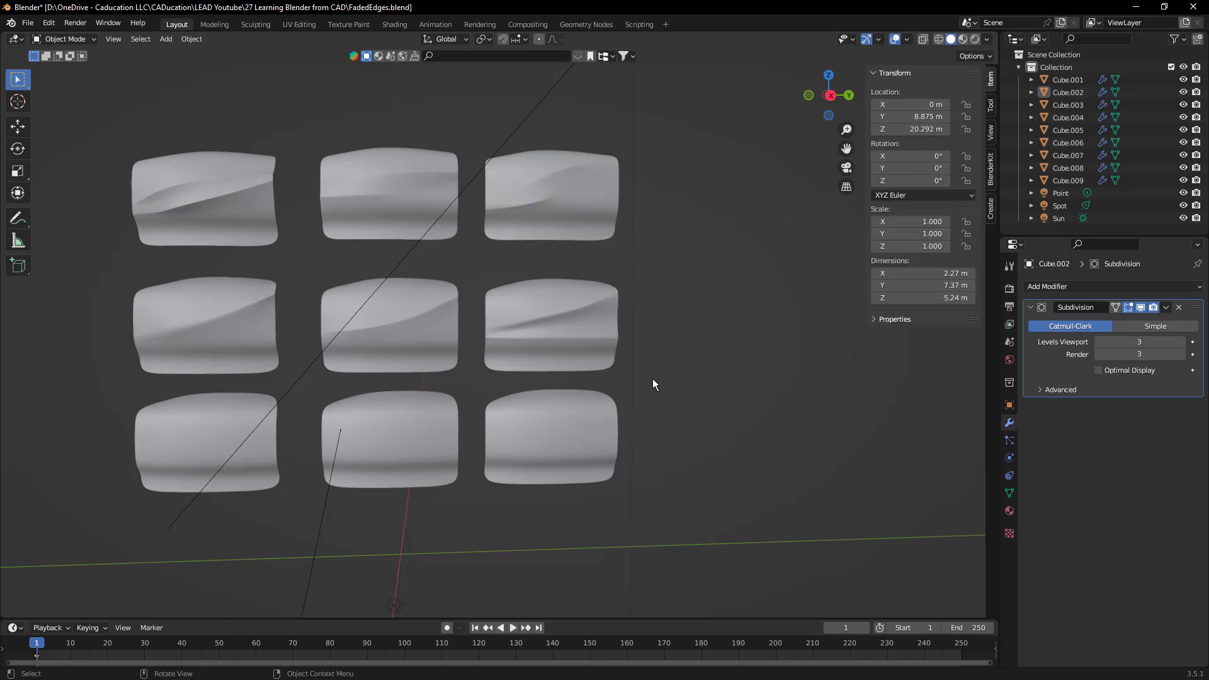
Step: Knife-cut a curved line across the bottom-row leftmost panel, from near the top of its right edge down to mid-height on its left edge
{"action": "left_click", "coordinate": [197, 428]}
{"action": "middle_click_drag", "start_coordinate": [215, 426], "coordinate": [421, 398]}
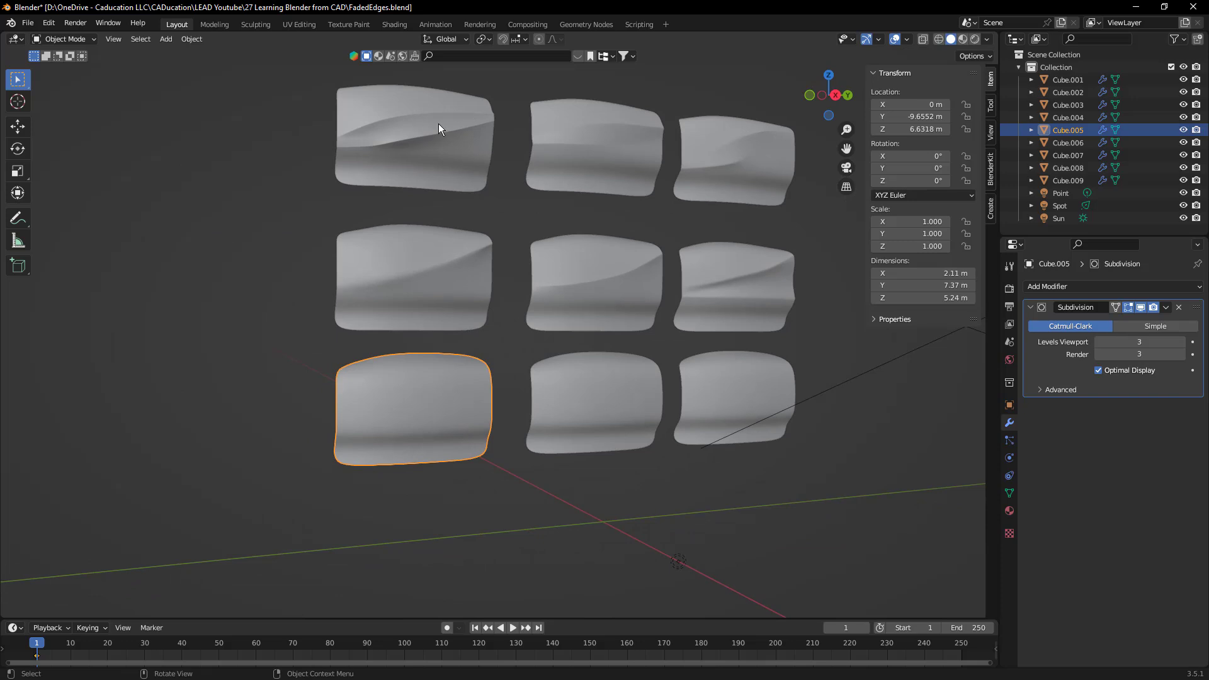
{"action": "key", "text": "Tab"}
{"action": "scroll", "coordinate": [421, 407], "scroll_direction": "up", "scroll_amount": 2}
{"action": "middle_click_drag", "start_coordinate": [410, 442], "coordinate": [472, 405], "text": "shift"}
{"action": "key", "text": "k"}
{"action": "left_click", "coordinate": [544, 354]}
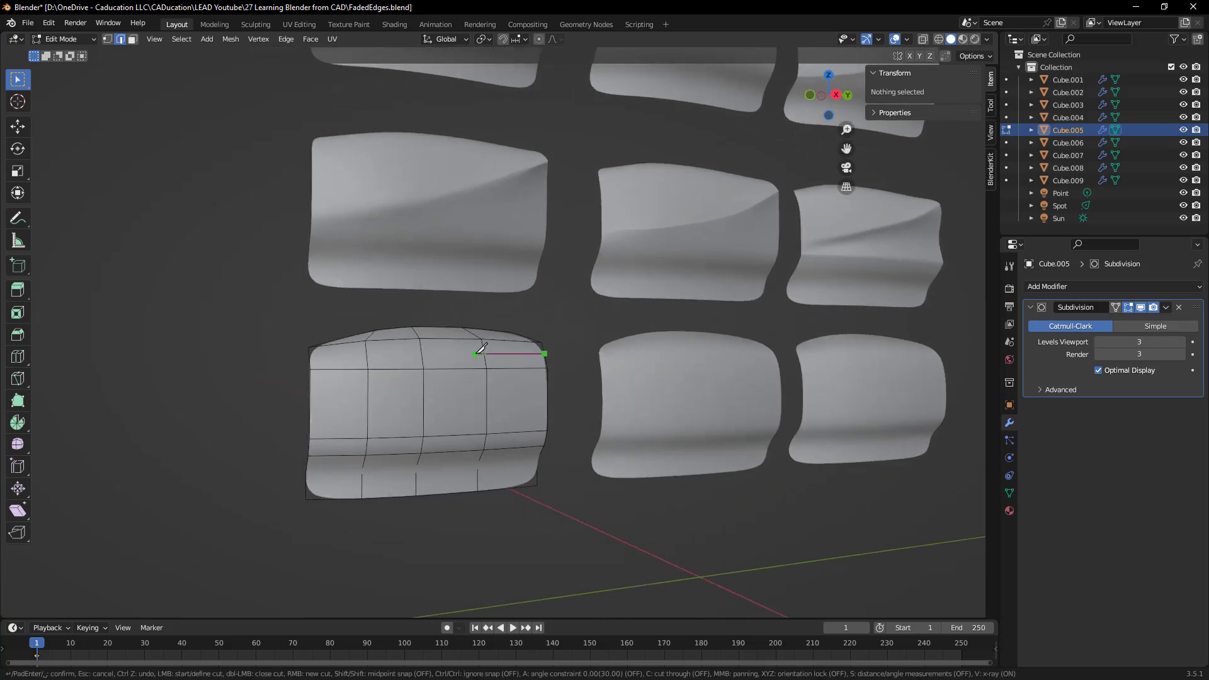
{"action": "left_click", "coordinate": [483, 355]}
{"action": "left_click", "coordinate": [422, 361]}
{"action": "left_click", "coordinate": [368, 388]}
{"action": "left_click", "coordinate": [319, 406]}
{"action": "key", "text": "Return"}
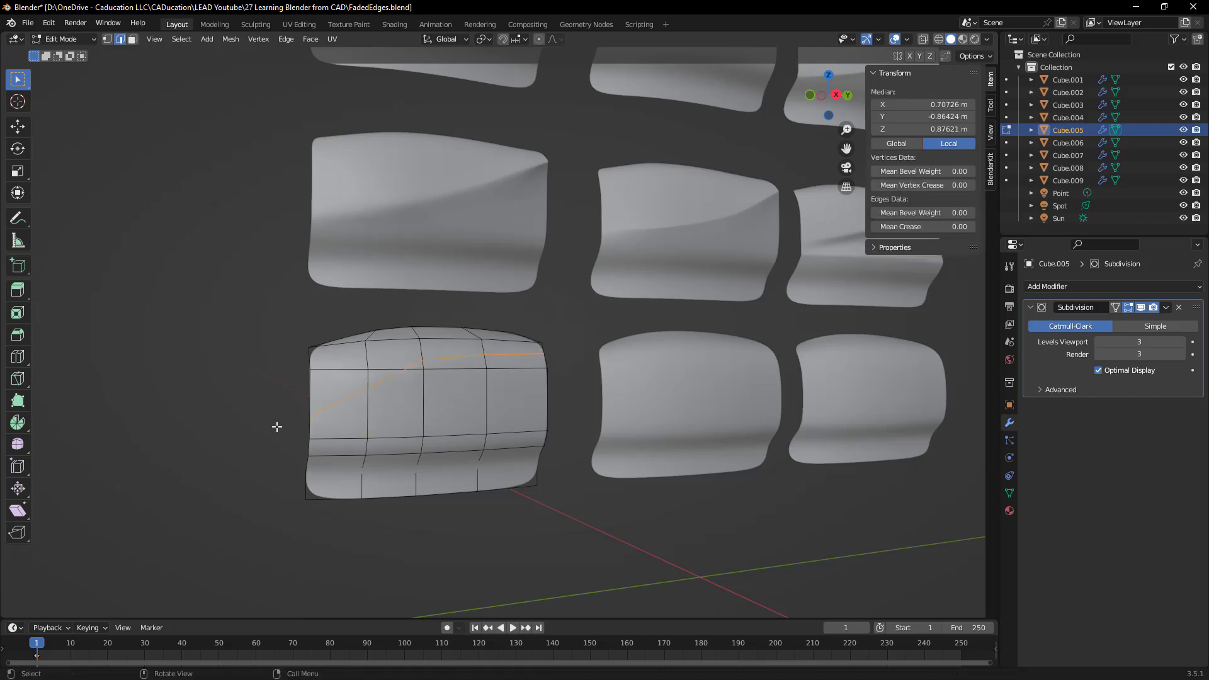
Step: Knife-cut a second curved line across the same panel, from low on its left edge up to the upper half of its right edge
{"action": "key", "text": "k"}
{"action": "left_click", "coordinate": [308, 445]}
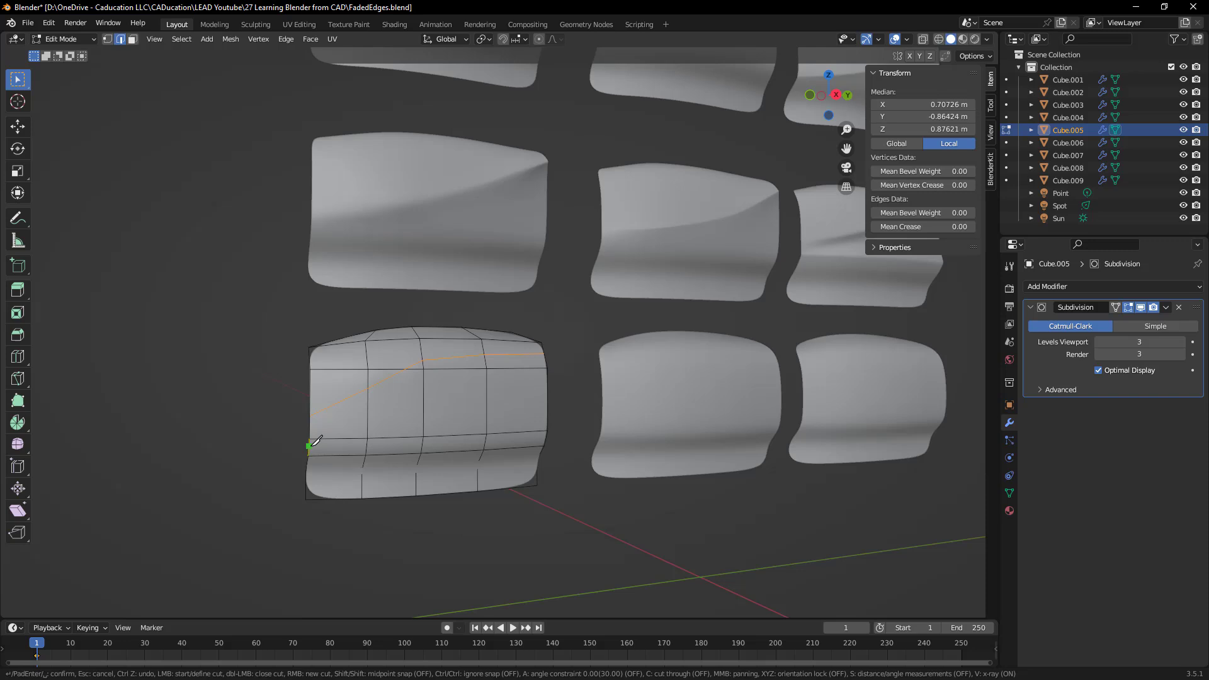
{"action": "left_click", "coordinate": [366, 446]}
{"action": "left_click", "coordinate": [422, 444]}
{"action": "left_click", "coordinate": [488, 418]}
{"action": "left_click", "coordinate": [548, 386]}
{"action": "key", "text": "Return"}
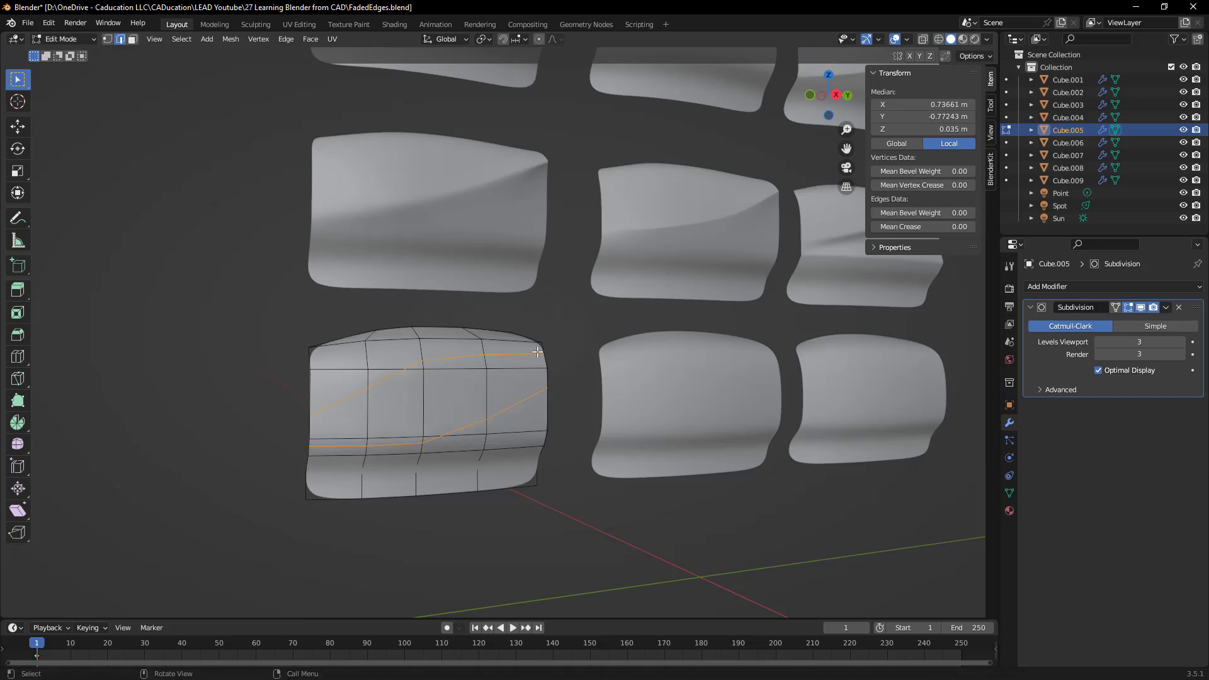
{"action": "left_click", "coordinate": [515, 359]}
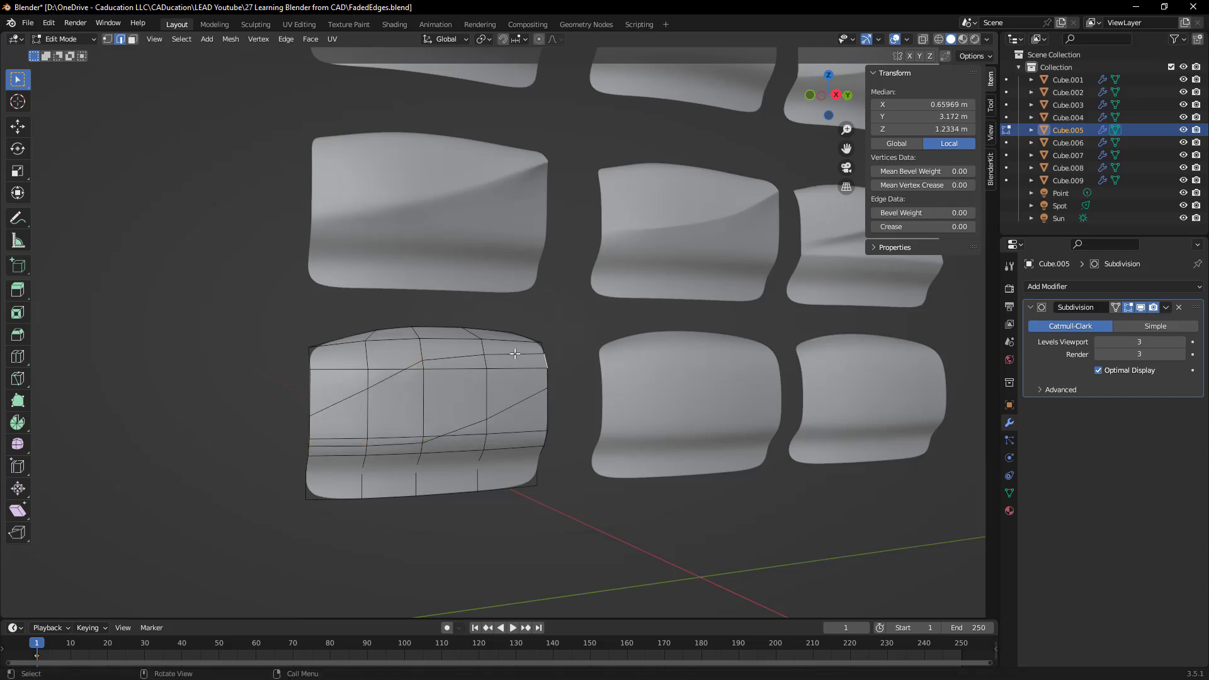
Step: Move both cut lines on the bottom-left panel, except their fading end edges, outward about 0.27 m along X
{"action": "left_click", "coordinate": [450, 357], "text": "shift"}
{"action": "left_click", "coordinate": [340, 446], "text": "shift"}
{"action": "left_click", "coordinate": [383, 445], "text": "shift"}
{"action": "middle_click_drag", "start_coordinate": [383, 445], "coordinate": [397, 468]}
{"action": "key", "text": "g"}
{"action": "key", "text": "x"}
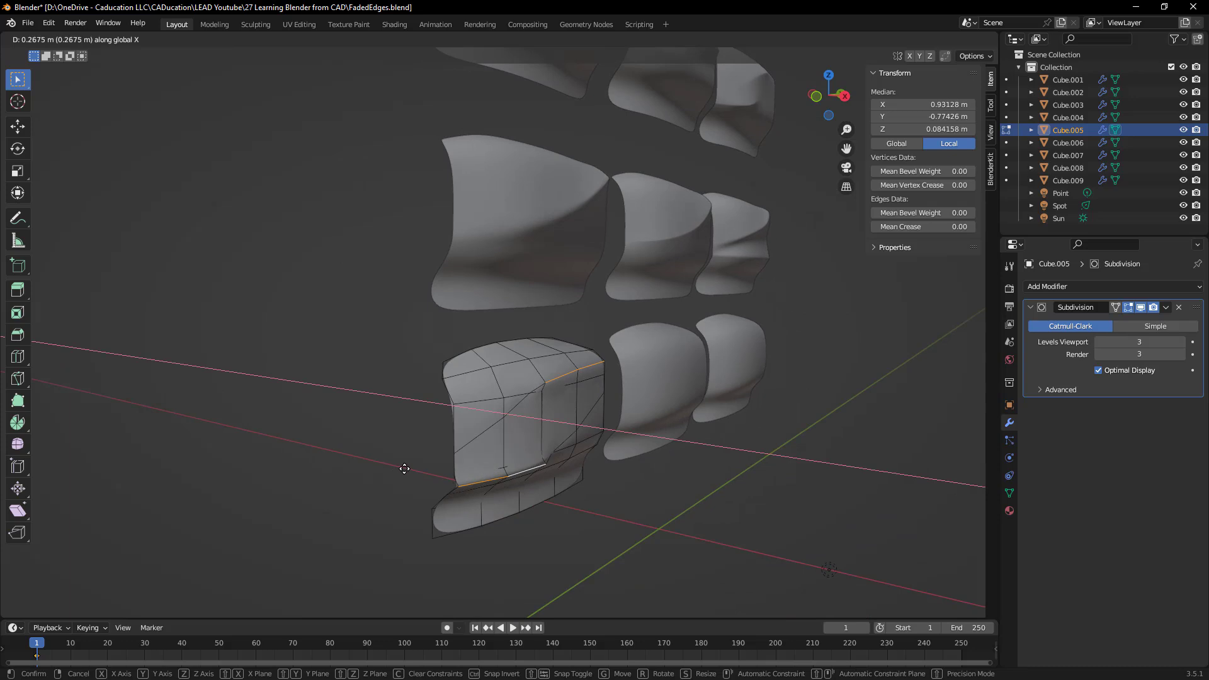
{"action": "left_click", "coordinate": [404, 468]}
{"action": "left_click", "coordinate": [653, 485]}
Step: Crease the starting edge of each cut line, and give the adjoining edge of each line a crease of 0.75
{"action": "scroll", "coordinate": [552, 371], "scroll_direction": "up", "scroll_amount": 2}
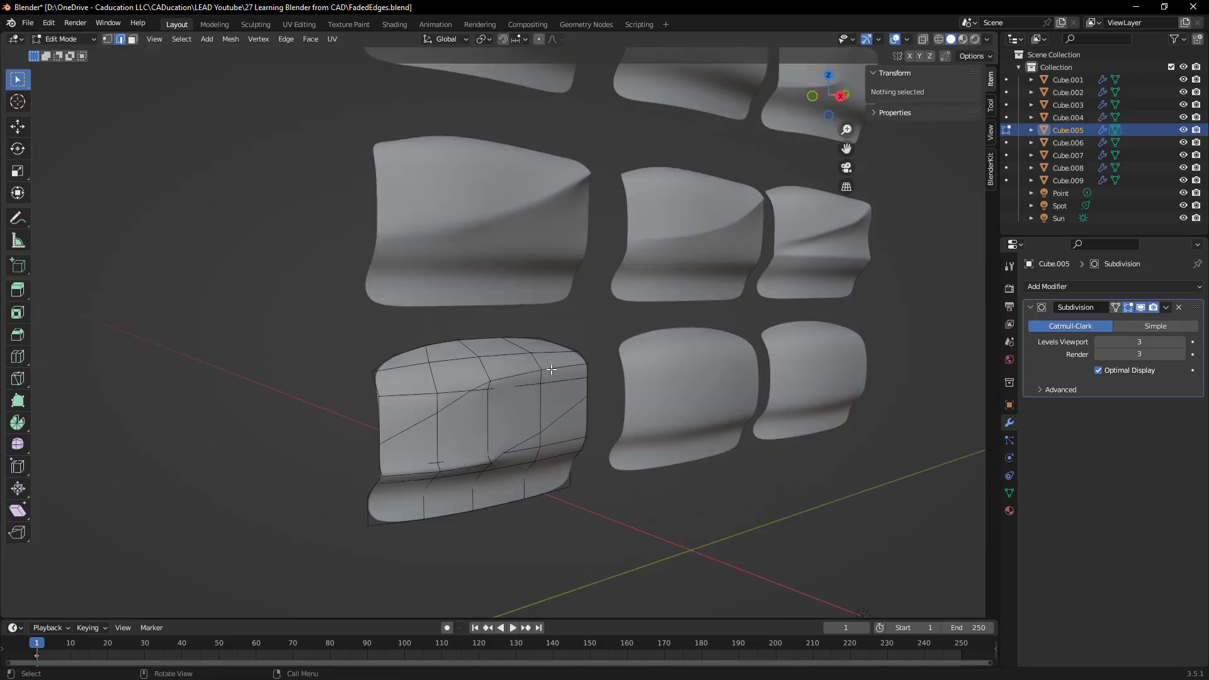
{"action": "left_click", "coordinate": [551, 370]}
{"action": "left_click", "coordinate": [412, 473], "text": "shift"}
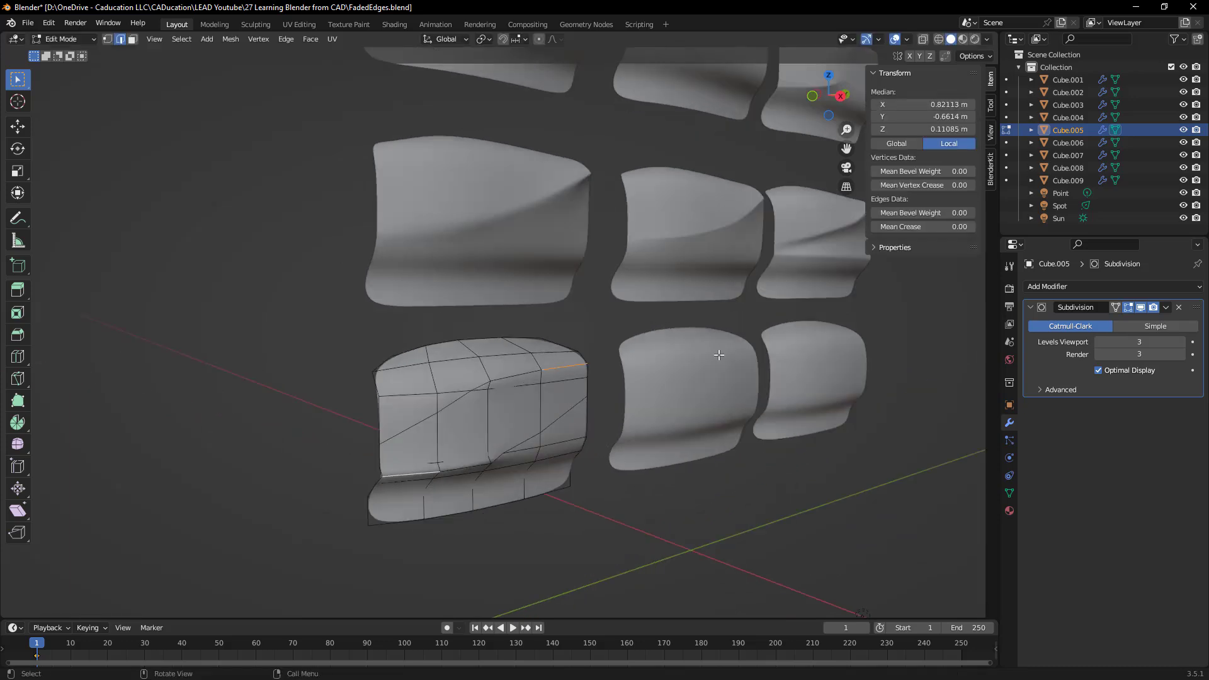
{"action": "left_click_drag", "start_coordinate": [935, 226], "coordinate": [966, 226]}
{"action": "left_click", "coordinate": [528, 373]}
{"action": "left_click", "coordinate": [466, 468], "text": "shift"}
{"action": "left_click_drag", "start_coordinate": [935, 230], "coordinate": [964, 230]}
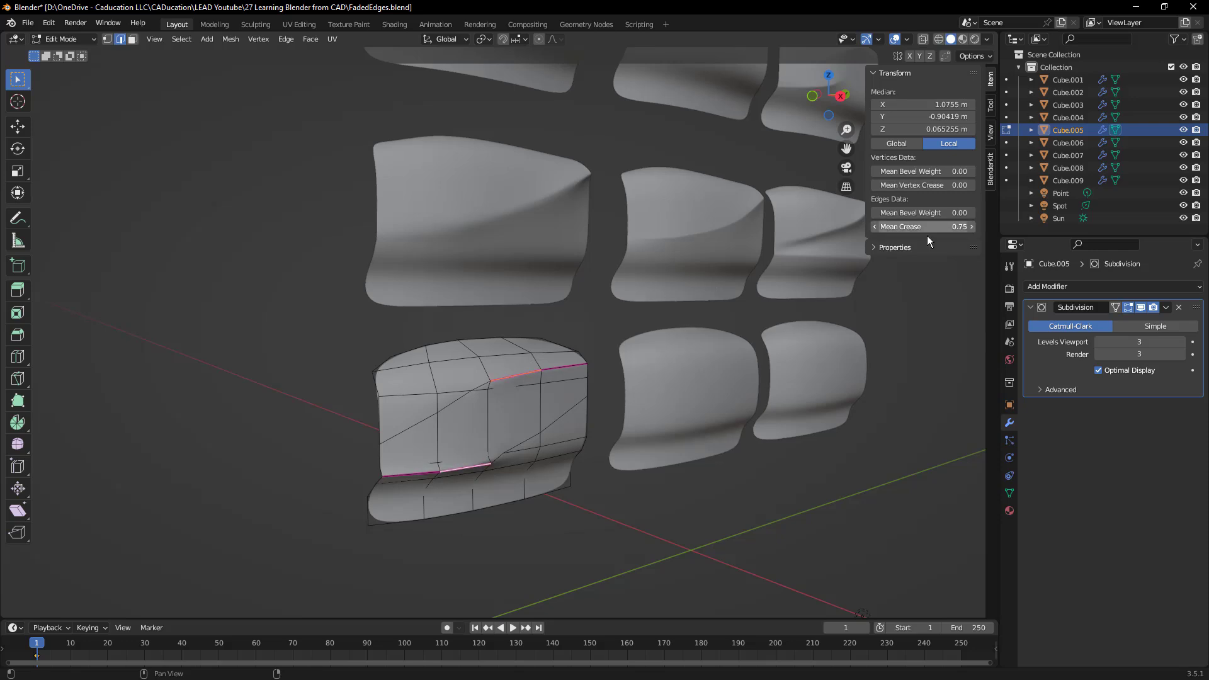
Step: Set a mean crease of 0.51 on the next edges towards the fading ends and view the panel in Object Mode
{"action": "left_click", "coordinate": [469, 403]}
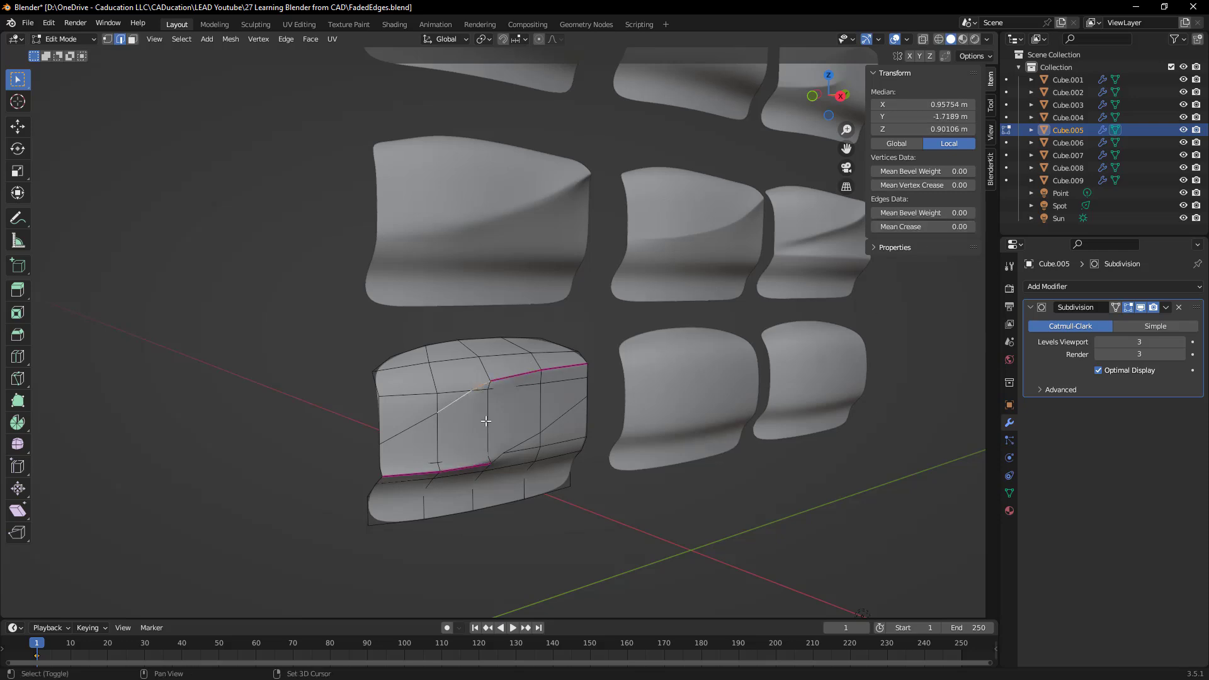
{"action": "left_click", "coordinate": [498, 456], "text": "shift"}
{"action": "left_click", "coordinate": [520, 442], "text": "shift"}
{"action": "left_click_drag", "start_coordinate": [940, 228], "coordinate": [945, 229]}
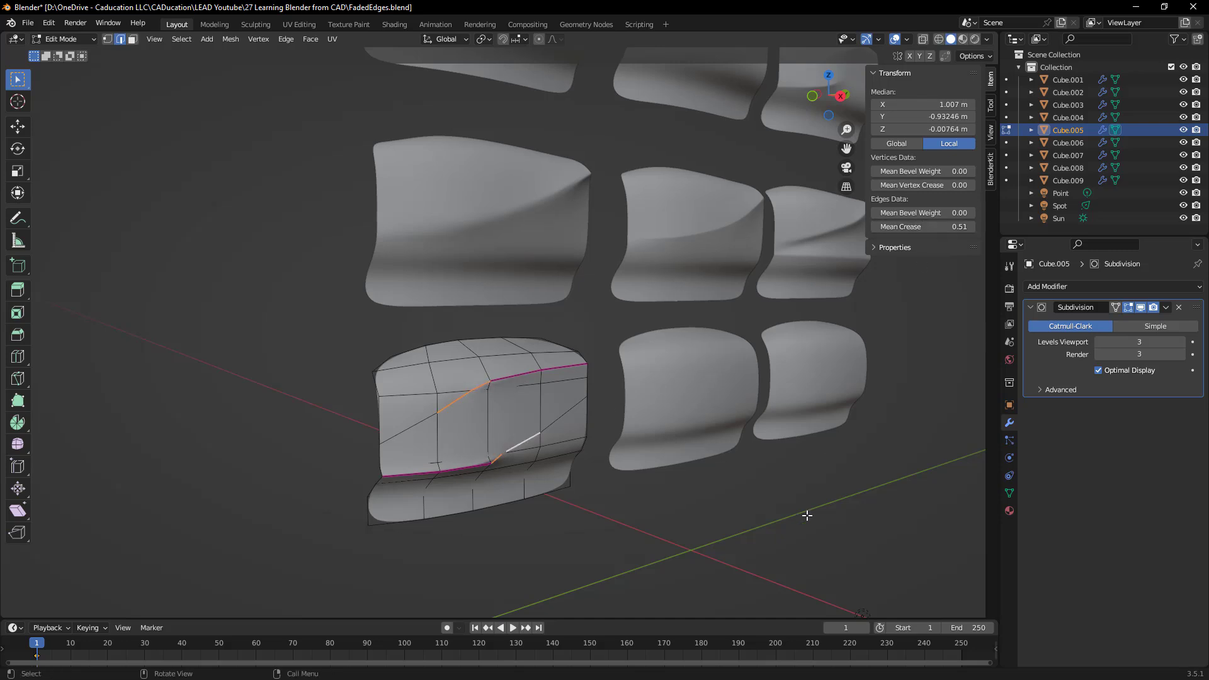
{"action": "key", "text": "Tab"}
{"action": "left_click", "coordinate": [592, 501]}
{"action": "middle_click_drag", "start_coordinate": [655, 501], "coordinate": [605, 481]}
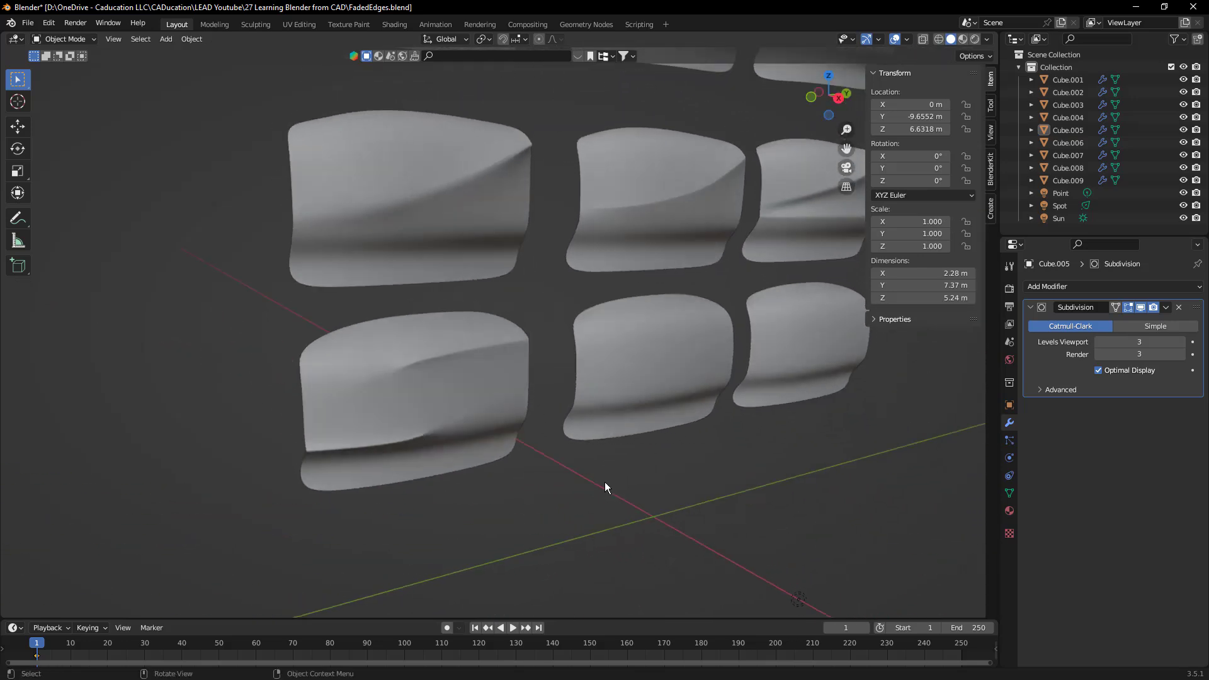
Step: Set the mean crease of the bottom-left panel's fading edges to 0.58
{"action": "left_click", "coordinate": [406, 418]}
{"action": "key", "text": "Tab"}
{"action": "scroll", "coordinate": [417, 421], "scroll_direction": "up", "scroll_amount": 3}
{"action": "left_click_drag", "start_coordinate": [923, 227], "coordinate": [933, 226]}
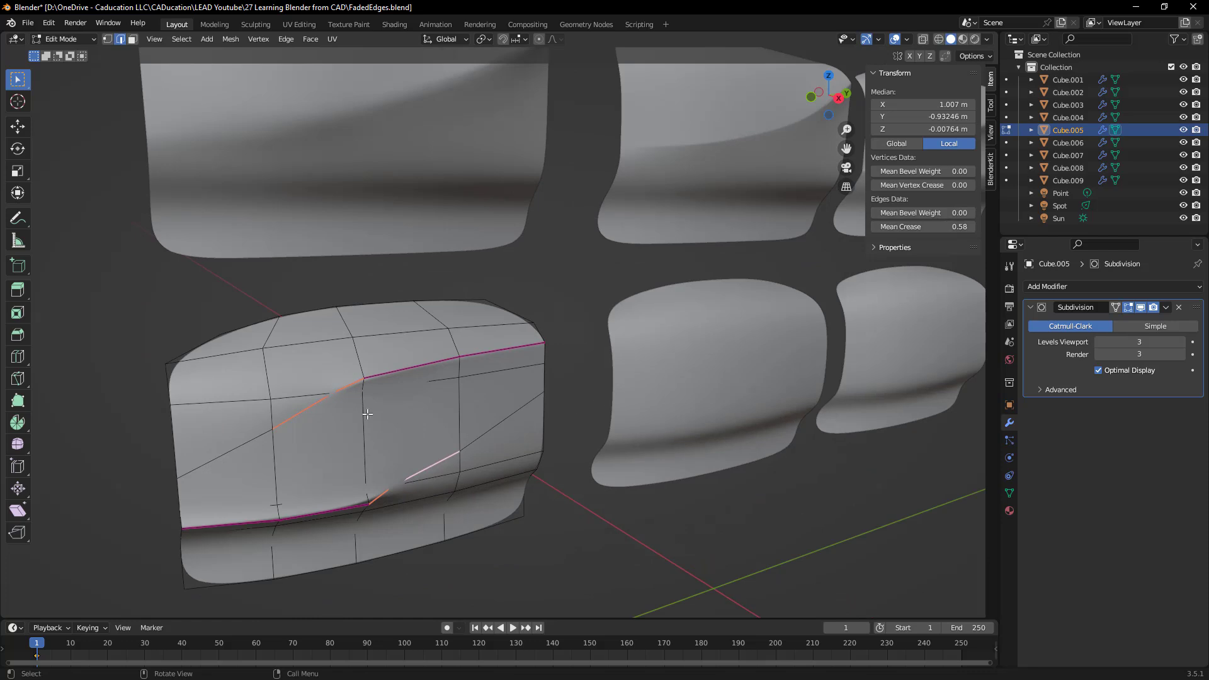
Step: Move the fading edges of both lines outward about 0.12 m along X and return to Object Mode
{"action": "left_click", "coordinate": [310, 403]}
{"action": "left_click", "coordinate": [441, 463], "text": "shift"}
{"action": "middle_click_drag", "start_coordinate": [441, 463], "coordinate": [455, 478]}
{"action": "key", "text": "g"}
{"action": "key", "text": "x"}
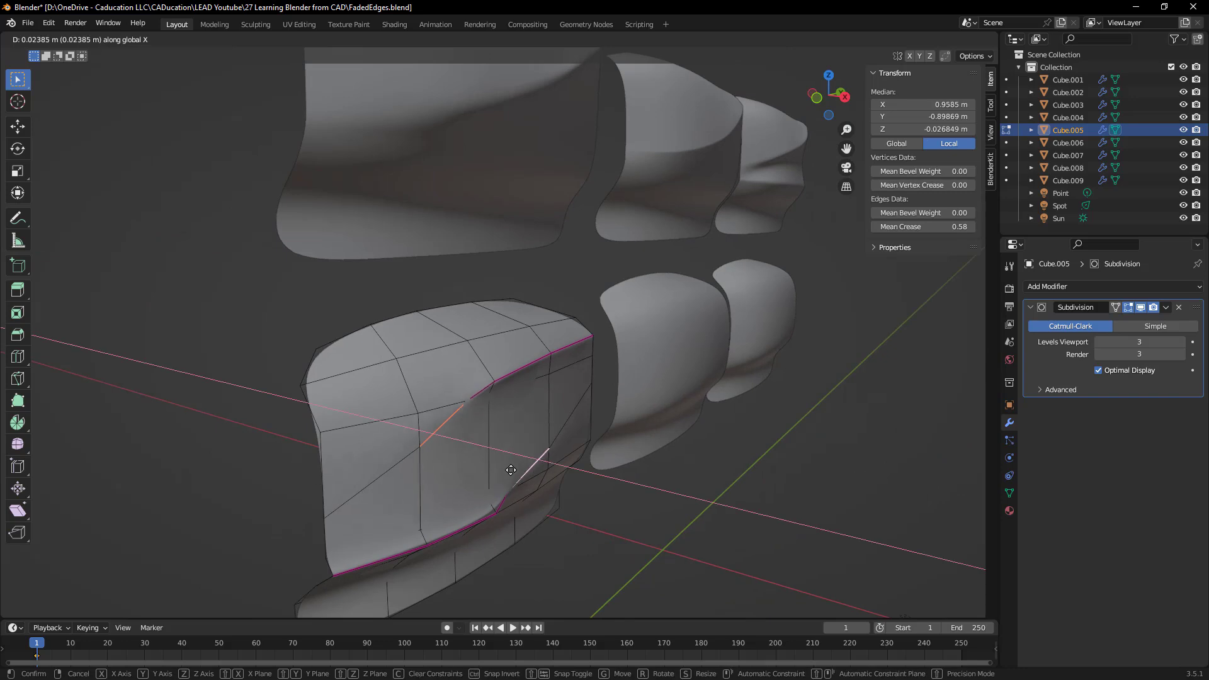
{"action": "left_click", "coordinate": [516, 469]}
{"action": "key", "text": "Tab"}
{"action": "left_click", "coordinate": [592, 469]}
{"action": "mouse_move", "coordinate": [592, 470]}
{"action": "middle_mouse_down"}
{"action": "mouse_move", "coordinate": [528, 471]}
{"action": "mouse_move", "coordinate": [540, 403]}
{"action": "mouse_move", "coordinate": [553, 478]}
{"action": "mouse_move", "coordinate": [603, 475]}
{"action": "middle_mouse_up"}
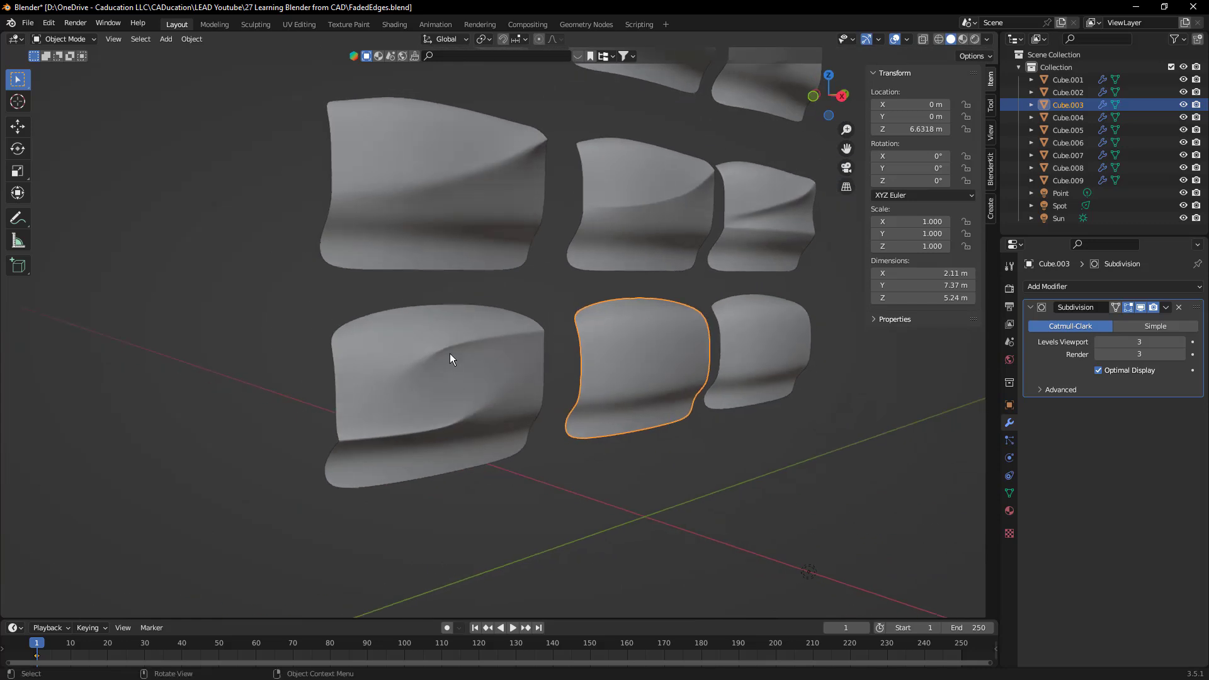
Step: Examine the bottom-left panel's upper faded edge up close, both with its edge cage and in Object Mode
{"action": "middle_click_drag", "start_coordinate": [451, 356], "coordinate": [432, 357], "text": "shift"}
{"action": "key", "text": "Tab"}
{"action": "key", "text": "Tab"}
{"action": "left_click", "coordinate": [431, 350]}
{"action": "key", "text": "Tab"}
{"action": "scroll", "coordinate": [430, 351], "scroll_direction": "up", "scroll_amount": 2}
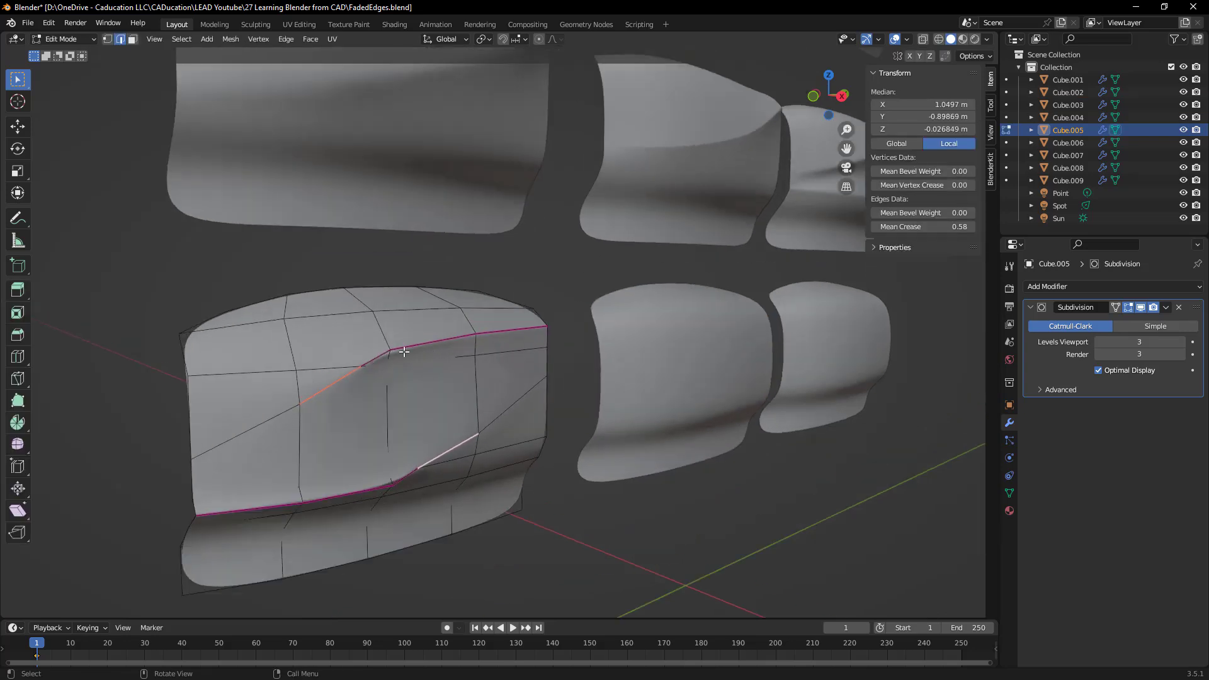
{"action": "scroll", "coordinate": [364, 373], "scroll_direction": "up", "scroll_amount": 2}
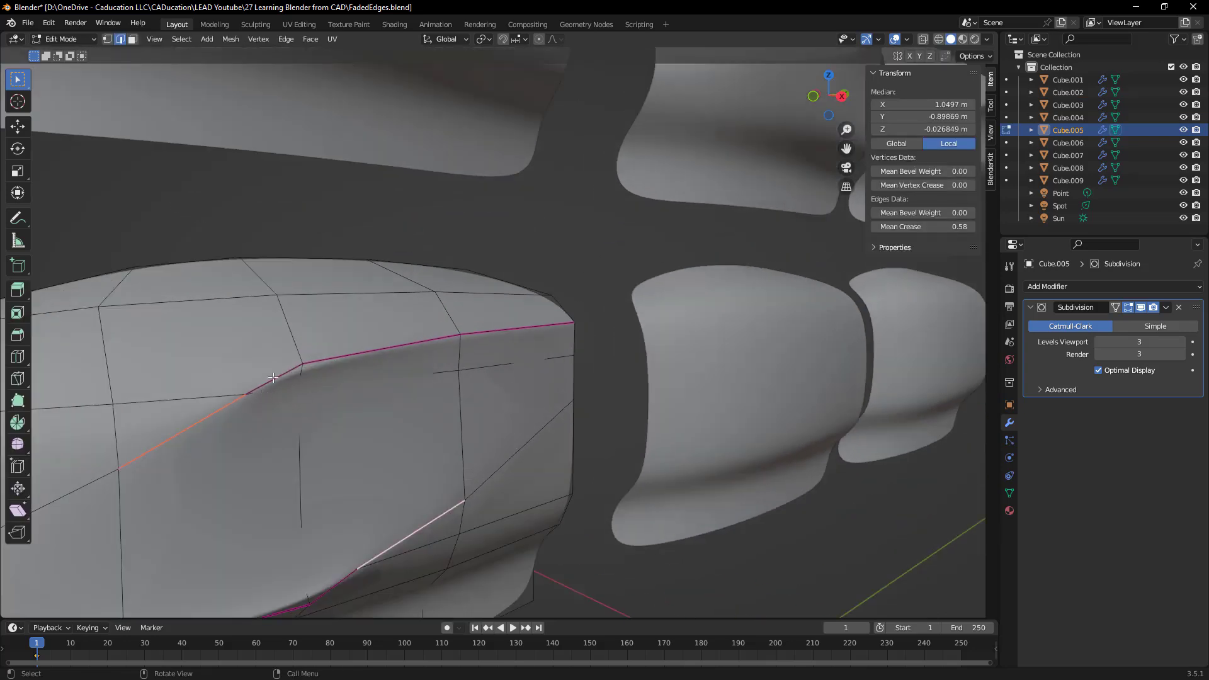
{"action": "key", "text": "Tab"}
{"action": "scroll", "coordinate": [288, 399], "scroll_direction": "up", "scroll_amount": 3}
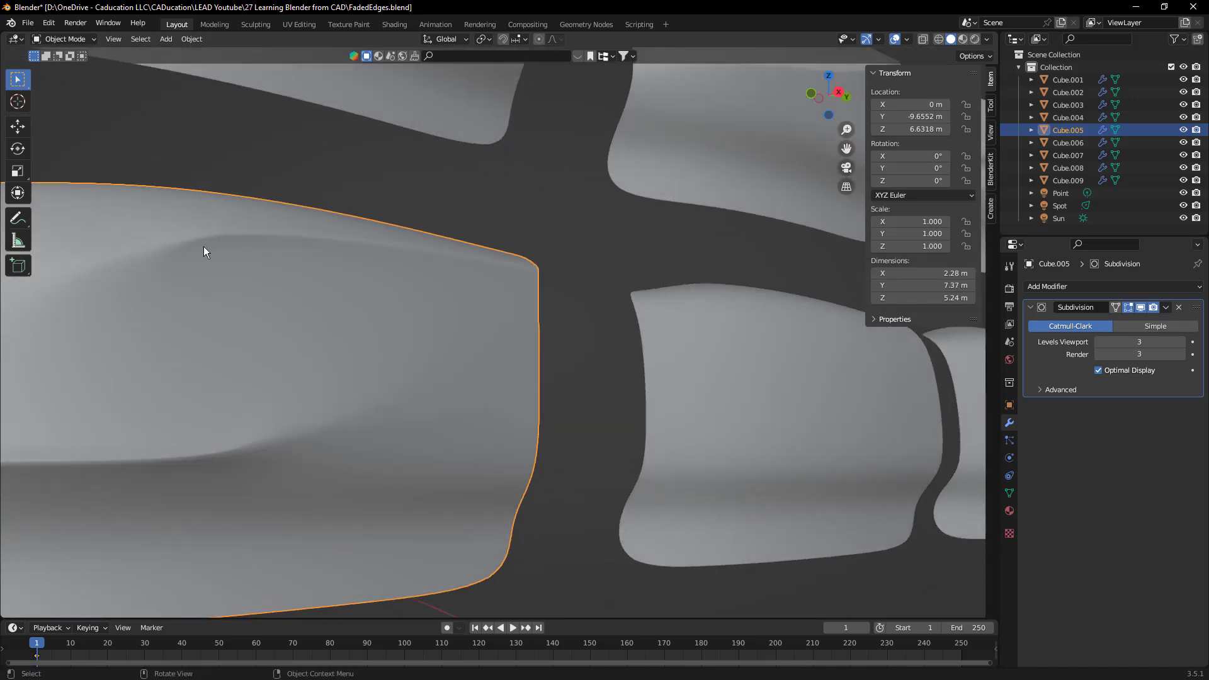
Step: With X-ray on, move the vertex just below the upper creased line's bend outward about 0.08 m along X and leave Edit Mode
{"action": "key", "text": "Tab"}
{"action": "key", "text": "1"}
{"action": "left_click", "coordinate": [223, 254]}
{"action": "left_click", "coordinate": [923, 39]}
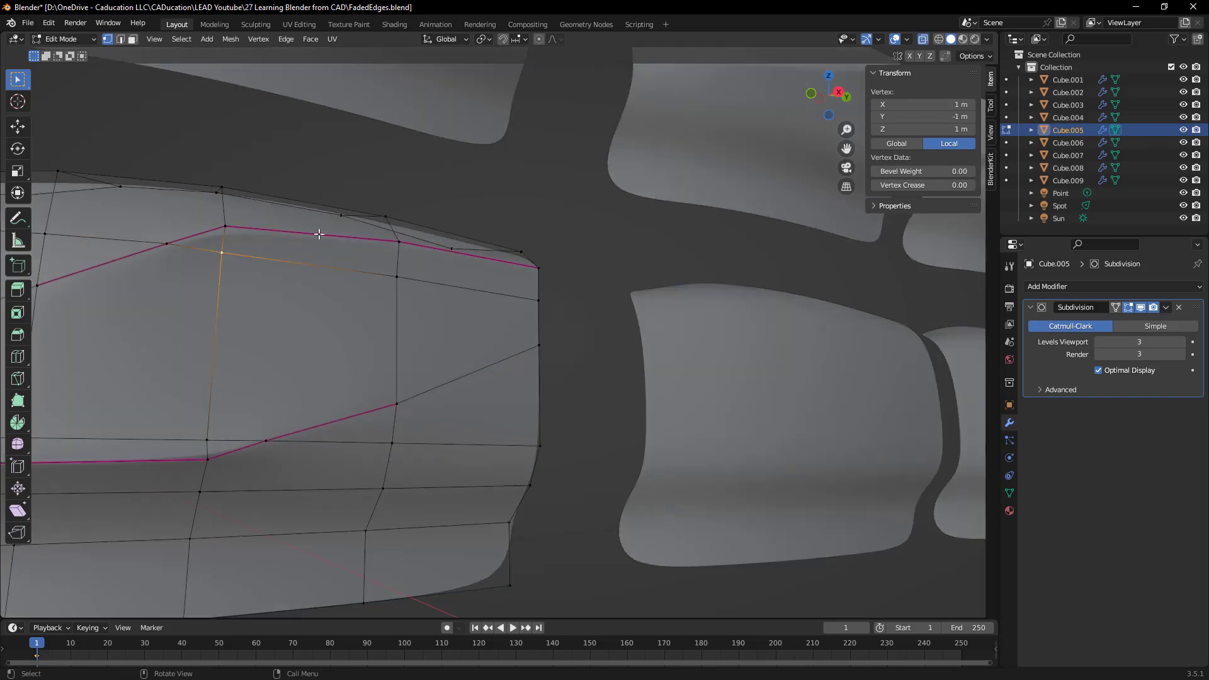
{"action": "middle_click_drag", "start_coordinate": [216, 305], "coordinate": [351, 335]}
{"action": "key", "text": "g"}
{"action": "key", "text": "x"}
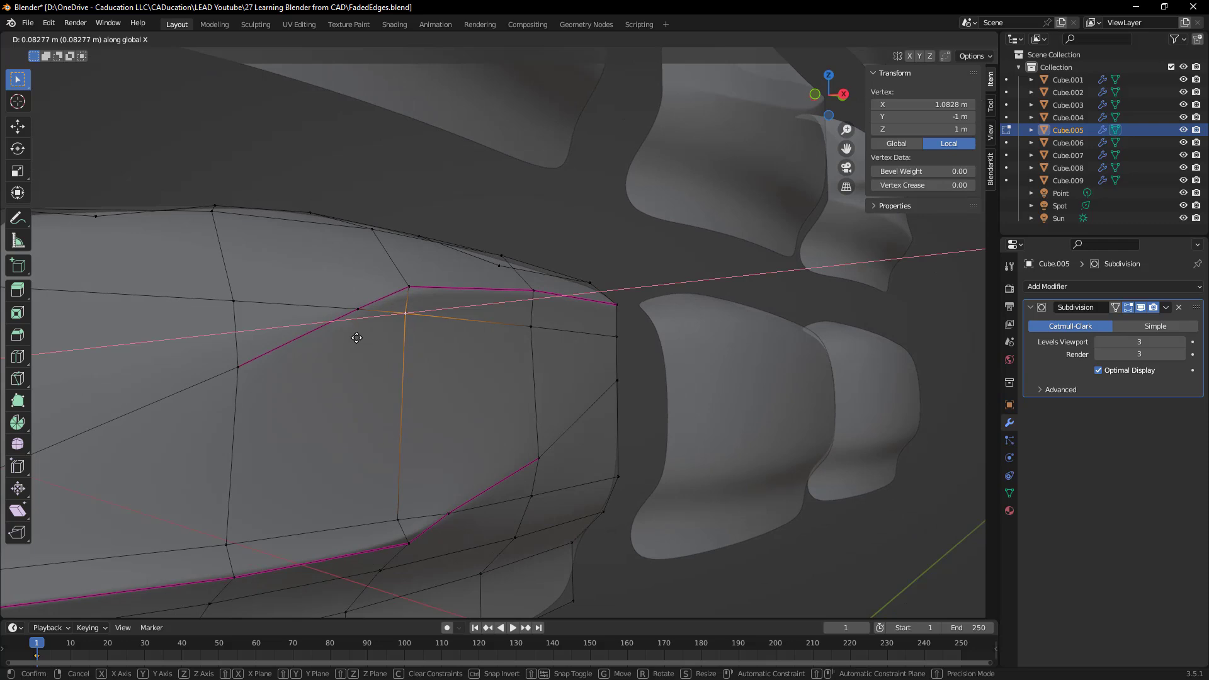
{"action": "left_click", "coordinate": [356, 338]}
{"action": "key", "text": "alt+a"}
{"action": "key", "text": "Tab"}
{"action": "scroll", "coordinate": [357, 322], "scroll_direction": "down", "scroll_amount": 8}
Step: Knife-cut a curved line across the bottom-row centre panel, from near the top of its right edge to mid-height on its left edge
{"action": "middle_click_drag", "start_coordinate": [490, 371], "coordinate": [417, 376]}
{"action": "left_click", "coordinate": [651, 358]}
{"action": "key", "text": "Tab"}
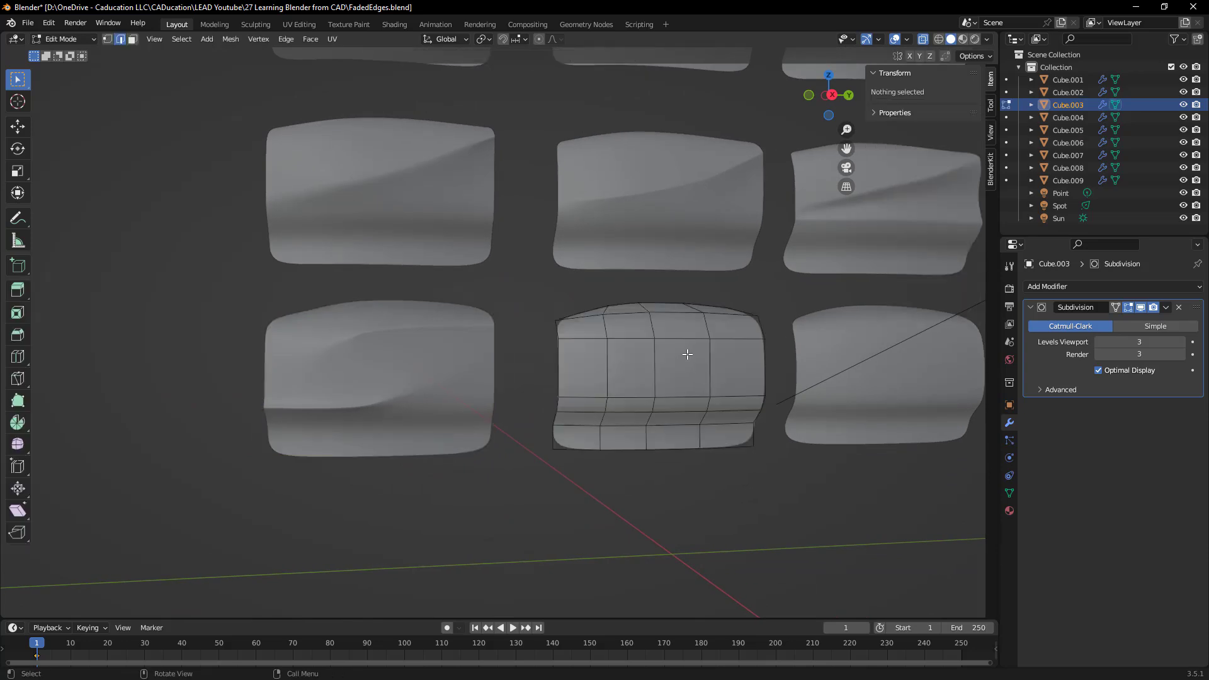
{"action": "scroll", "coordinate": [745, 332], "scroll_direction": "up", "scroll_amount": 4}
{"action": "key", "text": "k"}
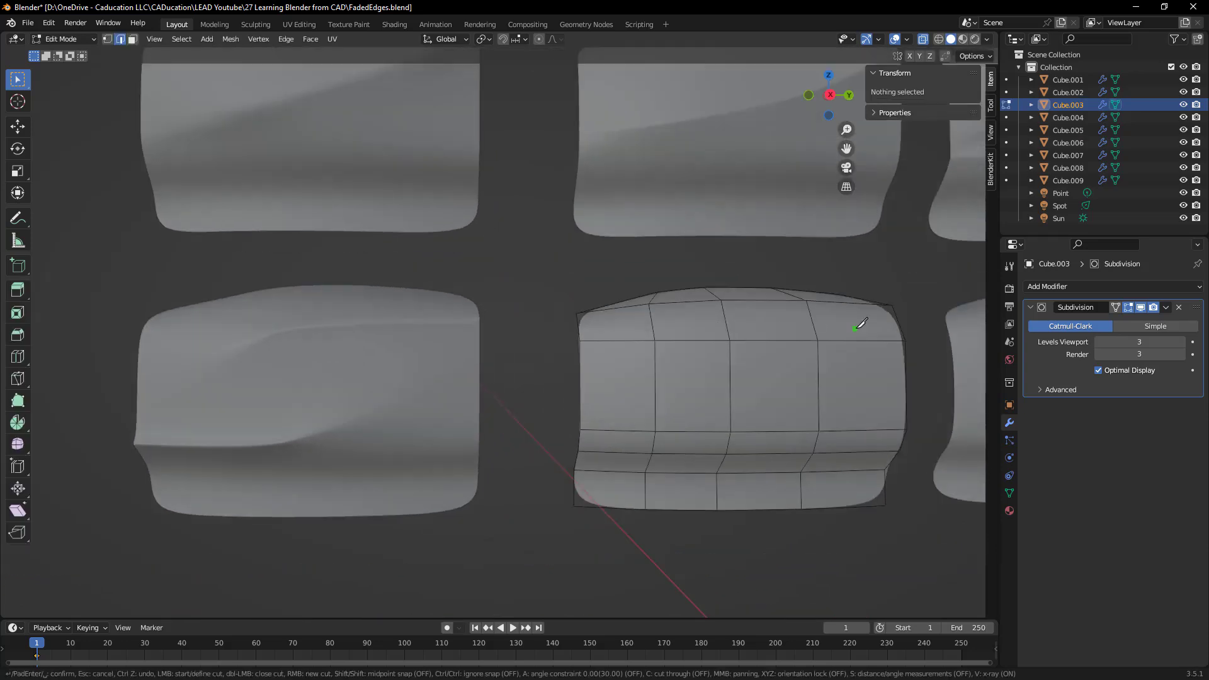
{"action": "left_click", "coordinate": [898, 322]}
{"action": "left_click", "coordinate": [813, 321]}
{"action": "left_click", "coordinate": [728, 330]}
{"action": "left_click", "coordinate": [656, 359]}
{"action": "left_click", "coordinate": [580, 400]}
{"action": "key", "text": "Return"}
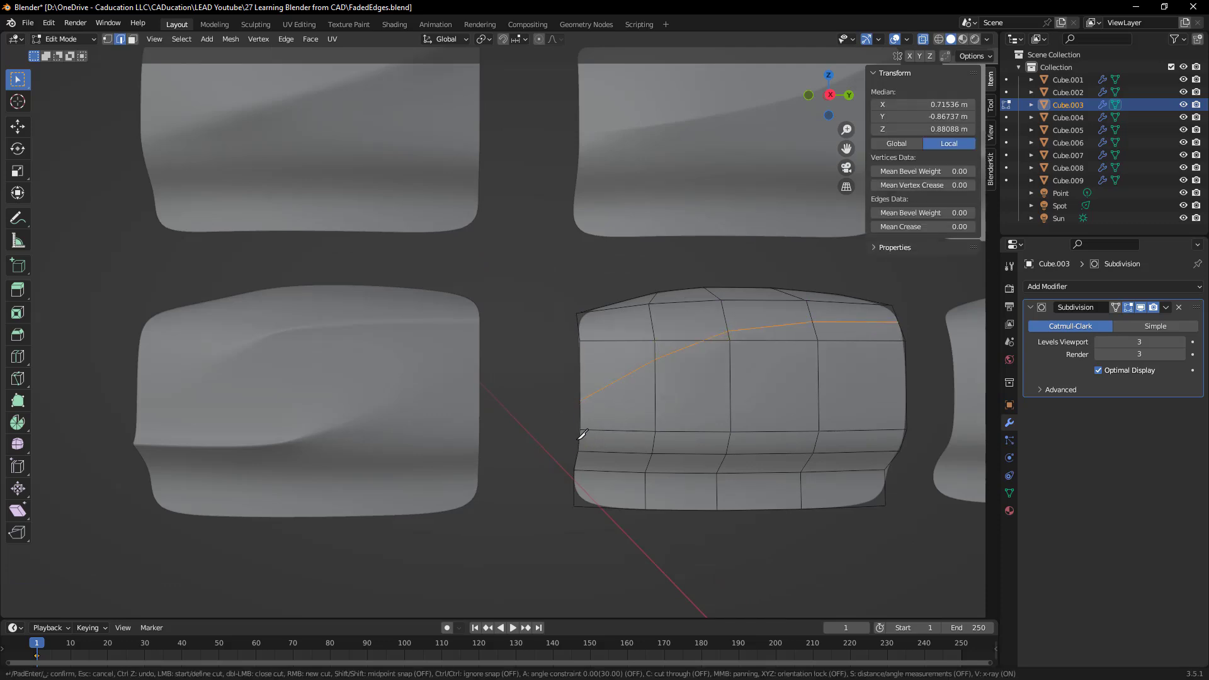
Step: Knife-cut a second curved line across the centre panel, from low on its left edge to the upper part of its right edge
{"action": "left_click", "coordinate": [580, 439]}
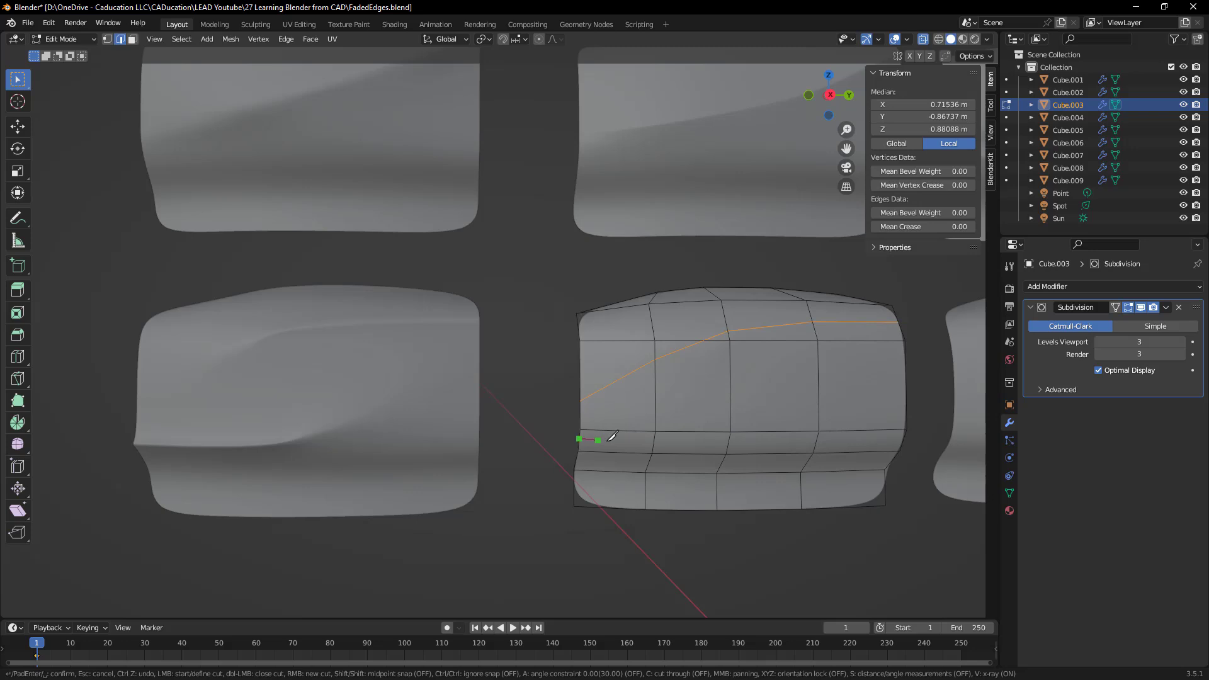
{"action": "left_click", "coordinate": [728, 439]}
{"action": "left_click", "coordinate": [818, 426]}
{"action": "left_click", "coordinate": [906, 369]}
{"action": "key", "text": "Return"}
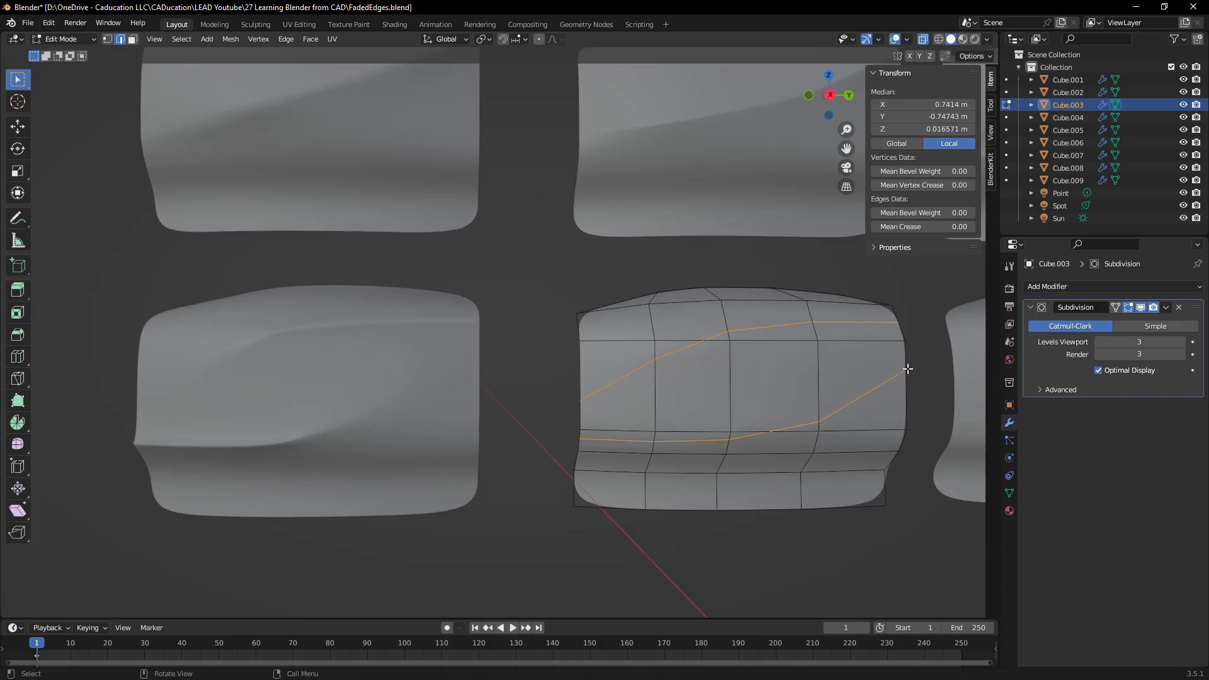
Step: Select the centre panel's upper cut line, excluding its leftmost edge, and move it outward about 0.23 m along X
{"action": "left_click", "coordinate": [860, 322]}
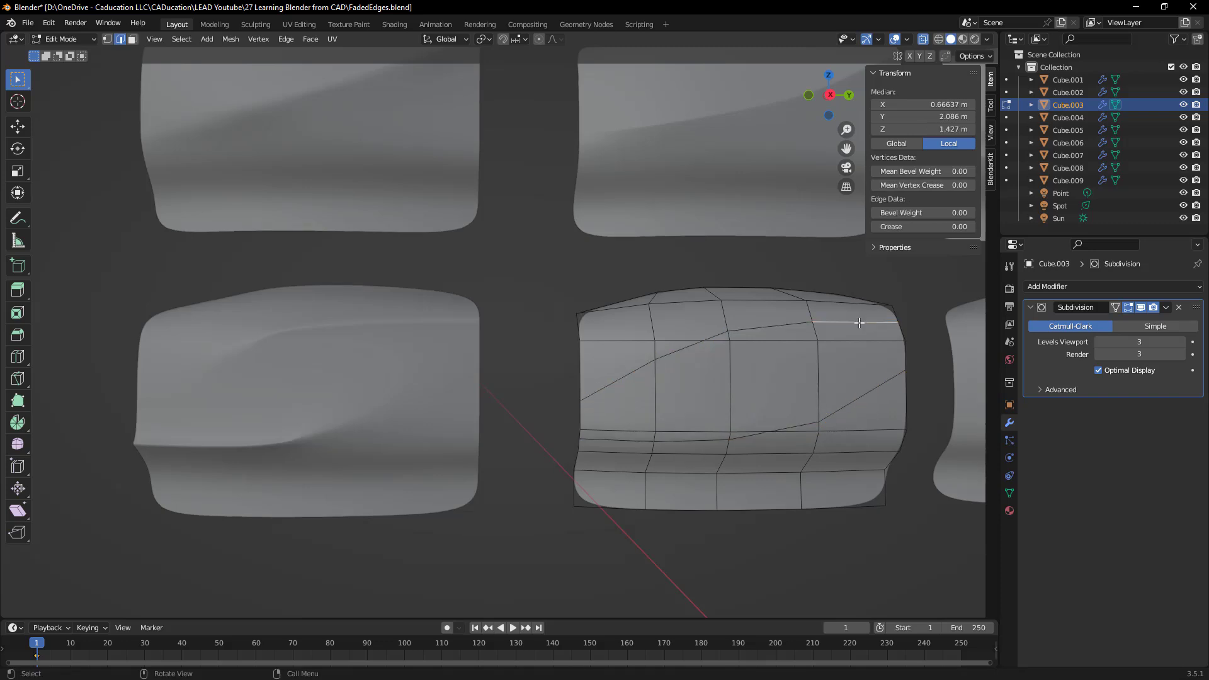
{"action": "left_click", "coordinate": [672, 356], "text": "ctrl"}
{"action": "key", "text": "g"}
{"action": "key", "text": "x"}
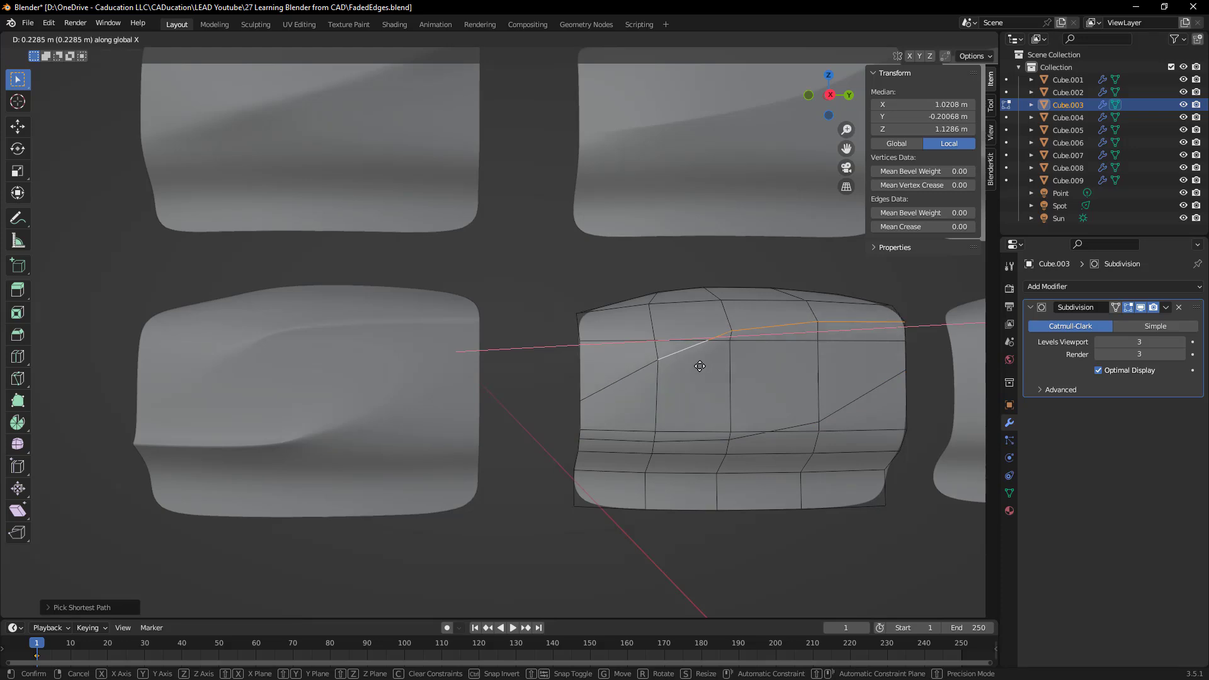
{"action": "right_click", "coordinate": [700, 366]}
Step: Select the centre panel's lower cut line, excluding its rightmost edge, and move it outward about 0.25 m along X
{"action": "left_click", "coordinate": [634, 439]}
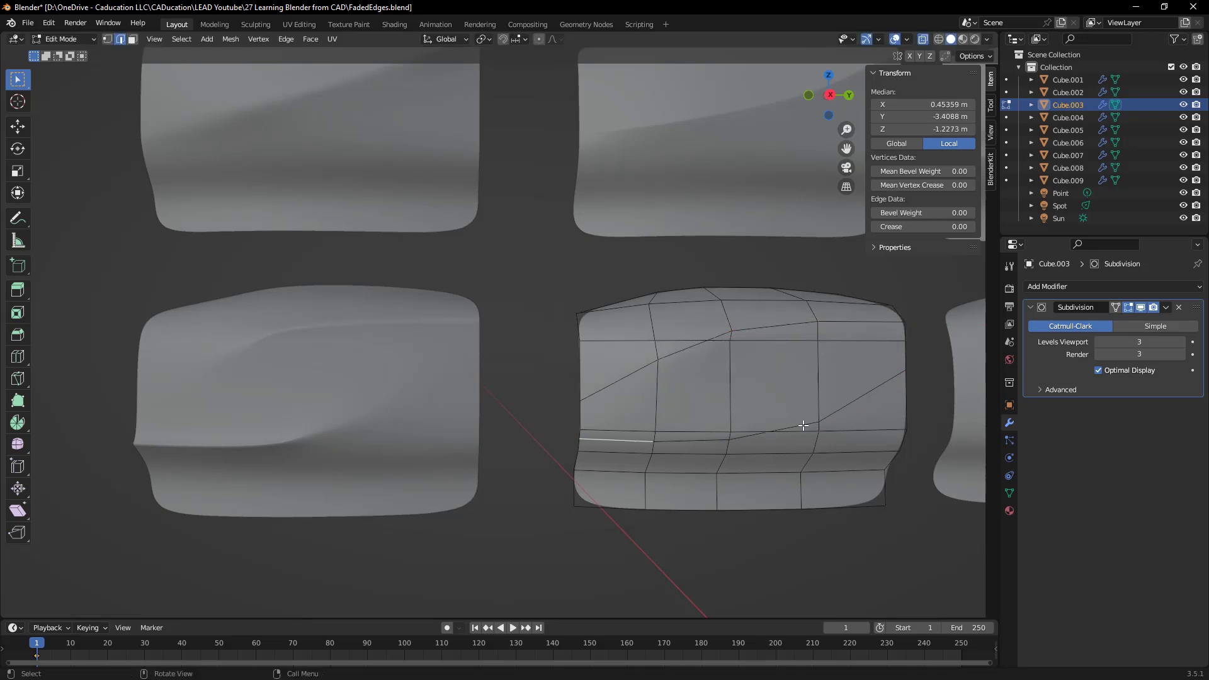
{"action": "left_click", "coordinate": [772, 432], "text": "ctrl"}
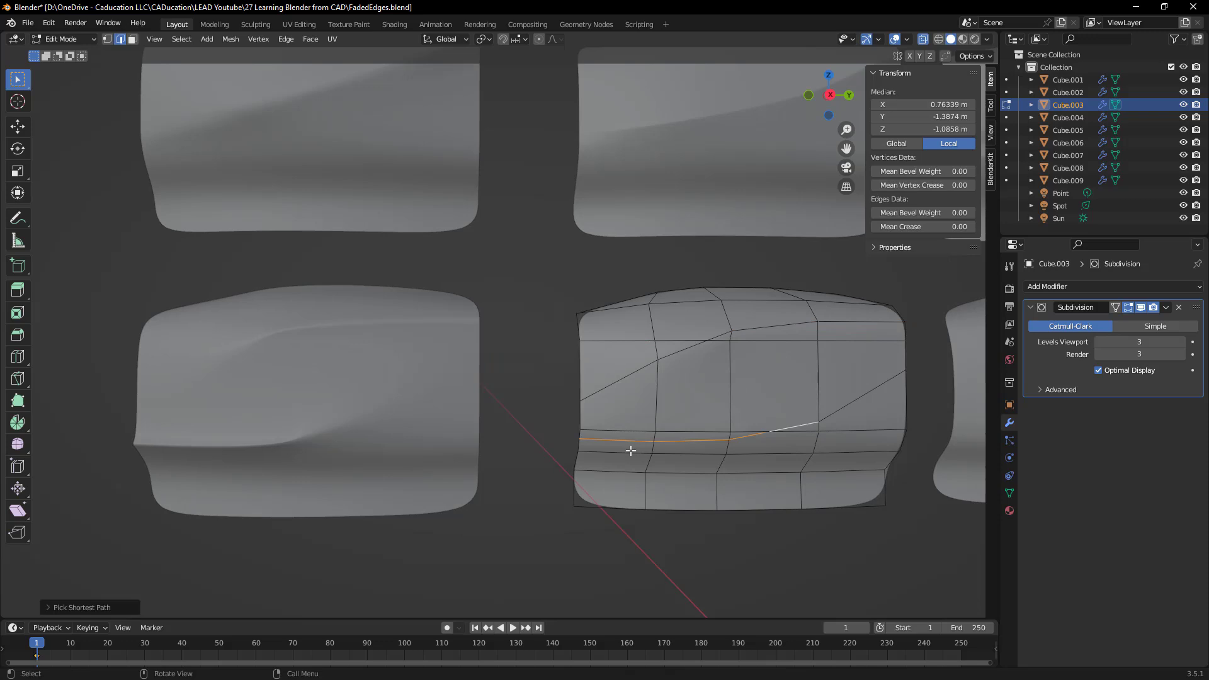
{"action": "middle_click_drag", "start_coordinate": [772, 432], "coordinate": [667, 456]}
{"action": "key", "text": "g"}
{"action": "left_click", "coordinate": [675, 454]}
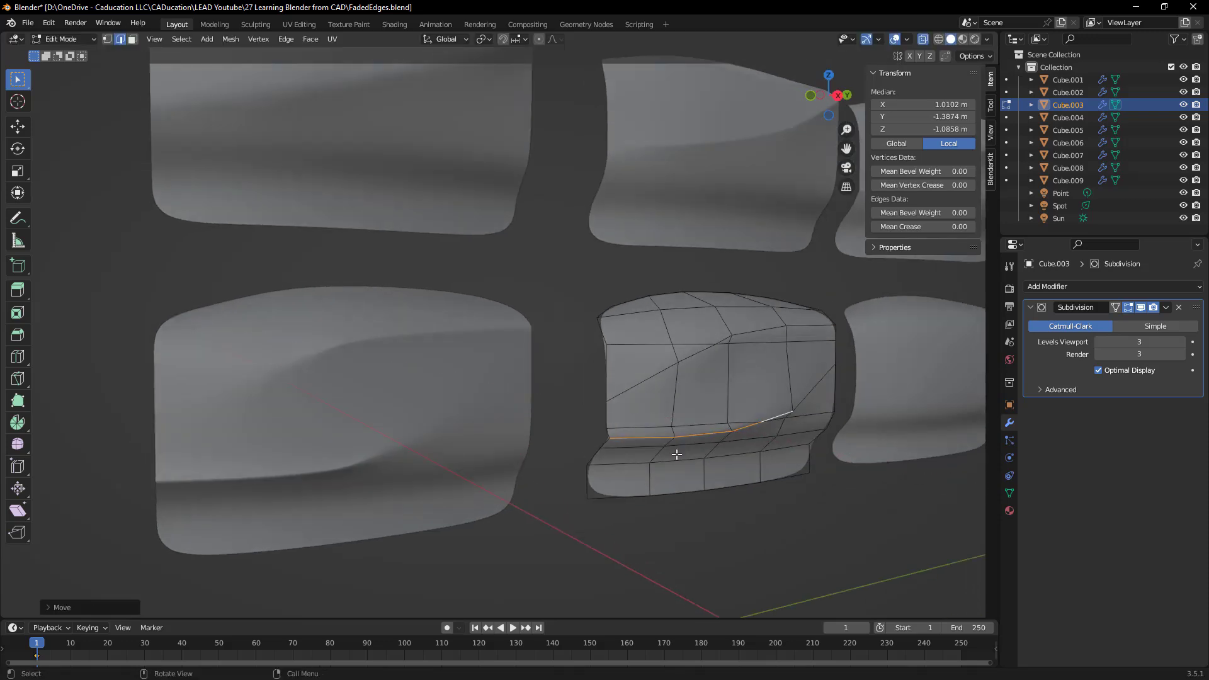
Step: Assign bevel weight to the starting edge of each cut line and select the adjoining edges for weighting
{"action": "left_click", "coordinate": [651, 439]}
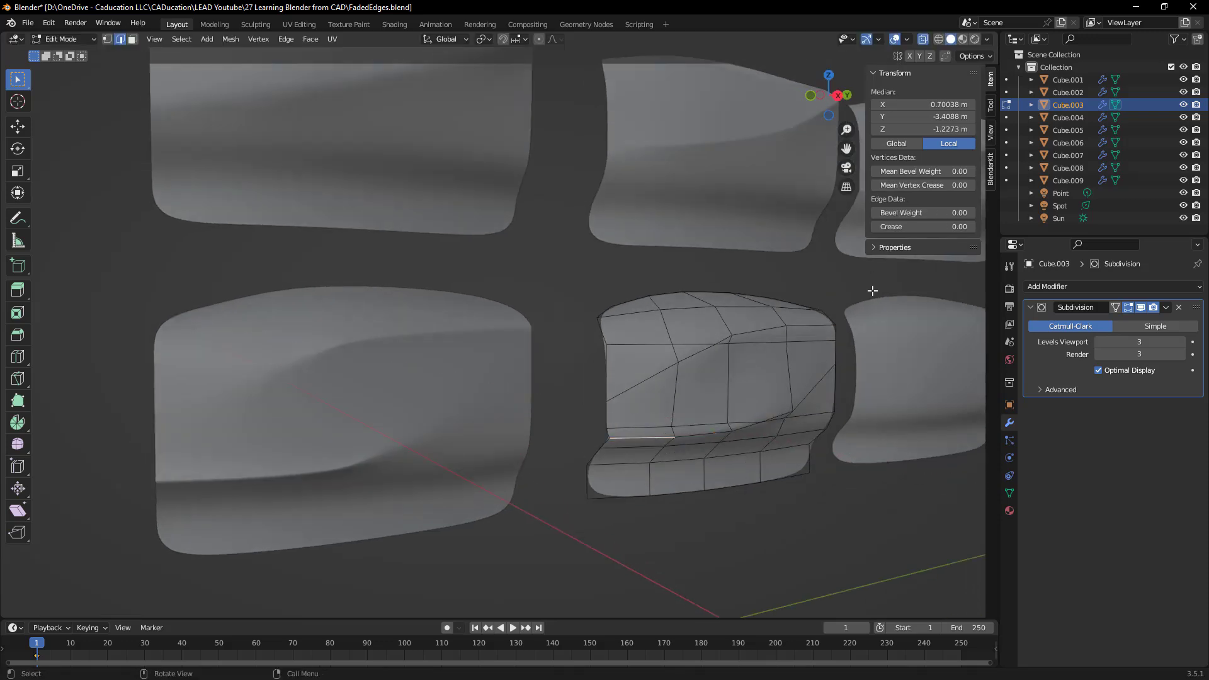
{"action": "left_click_drag", "start_coordinate": [923, 213], "coordinate": [938, 213]}
{"action": "left_click", "coordinate": [808, 325]}
{"action": "left_click", "coordinate": [759, 331]}
{"action": "left_click", "coordinate": [700, 435], "text": "shift"}
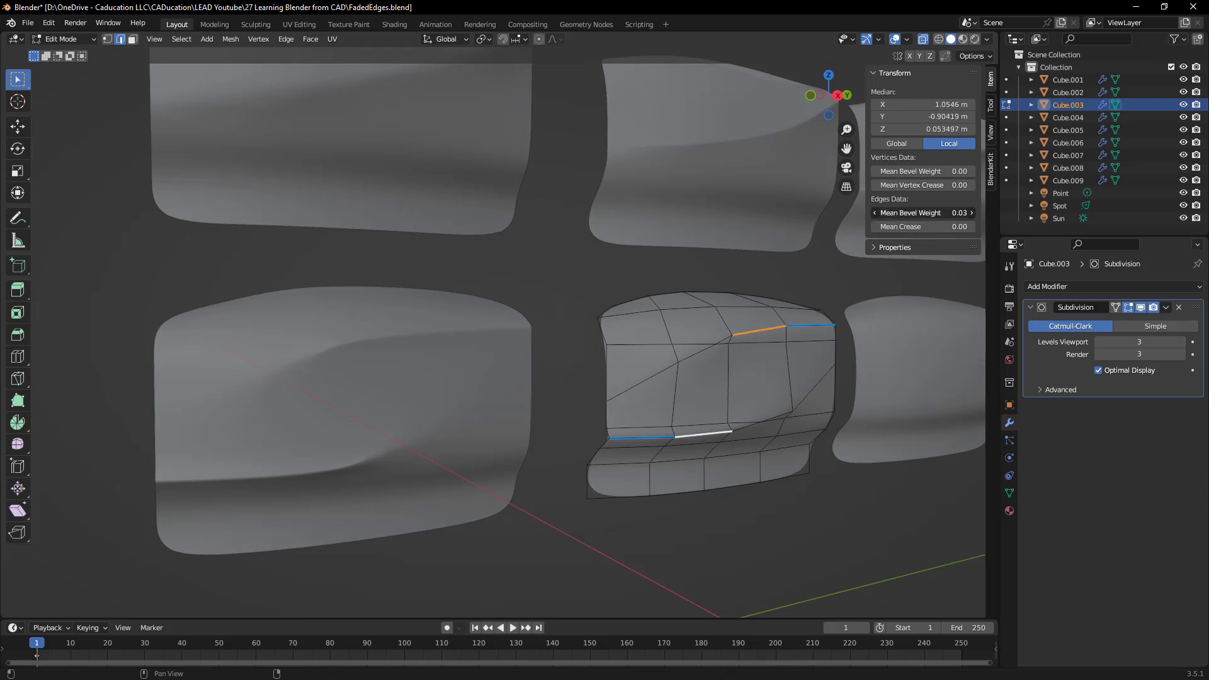
Step: Assign bevel weight to the fading edges of both lines, with only a slight weight on the end edges, and leave Edit Mode
{"action": "left_click", "coordinate": [724, 340]}
{"action": "left_click", "coordinate": [768, 420], "text": "shift"}
{"action": "left_click", "coordinate": [752, 427], "text": "shift"}
{"action": "left_click_drag", "start_coordinate": [923, 213], "coordinate": [945, 213]}
{"action": "left_click", "coordinate": [668, 365]}
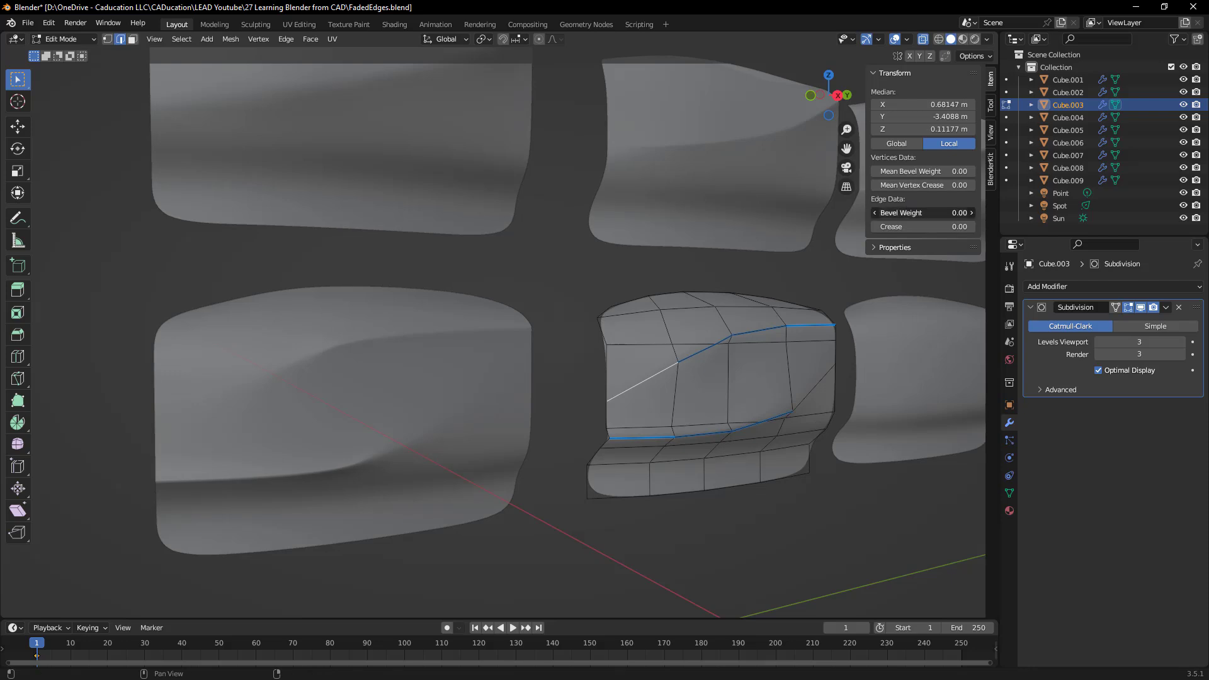
{"action": "left_click", "coordinate": [814, 386]}
{"action": "left_click_drag", "start_coordinate": [923, 213], "coordinate": [928, 213]}
{"action": "left_click", "coordinate": [795, 480]}
{"action": "middle_click_drag", "start_coordinate": [795, 480], "coordinate": [815, 484]}
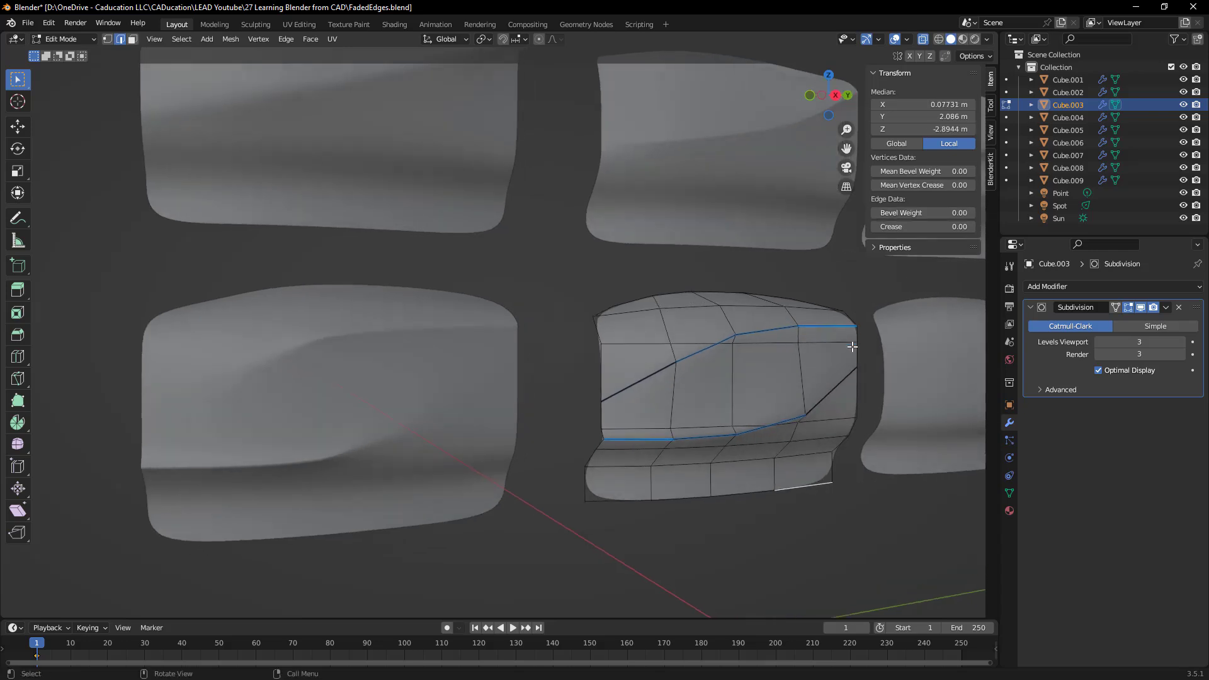
{"action": "key", "text": "Tab"}
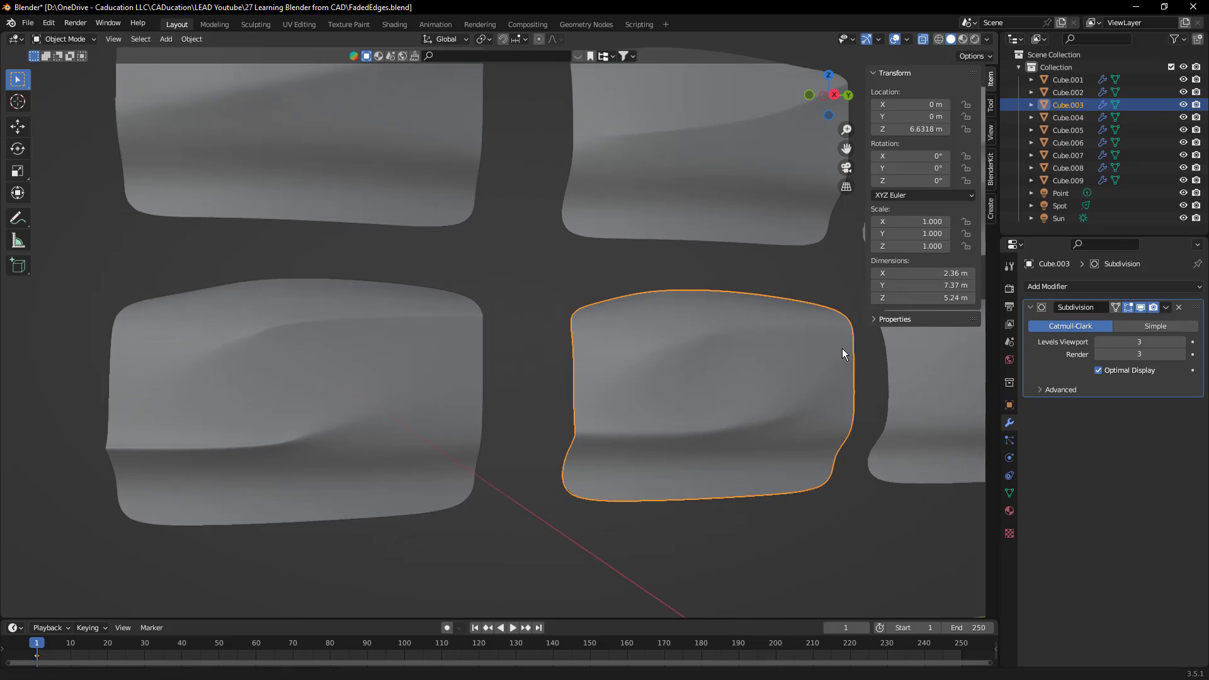
Step: Add a Bevel modifier to the bottom-row centre panel and place it above the Subdivision modifier
{"action": "middle_click_drag", "start_coordinate": [872, 352], "coordinate": [582, 315], "text": "shift"}
{"action": "left_click", "coordinate": [1154, 285]}
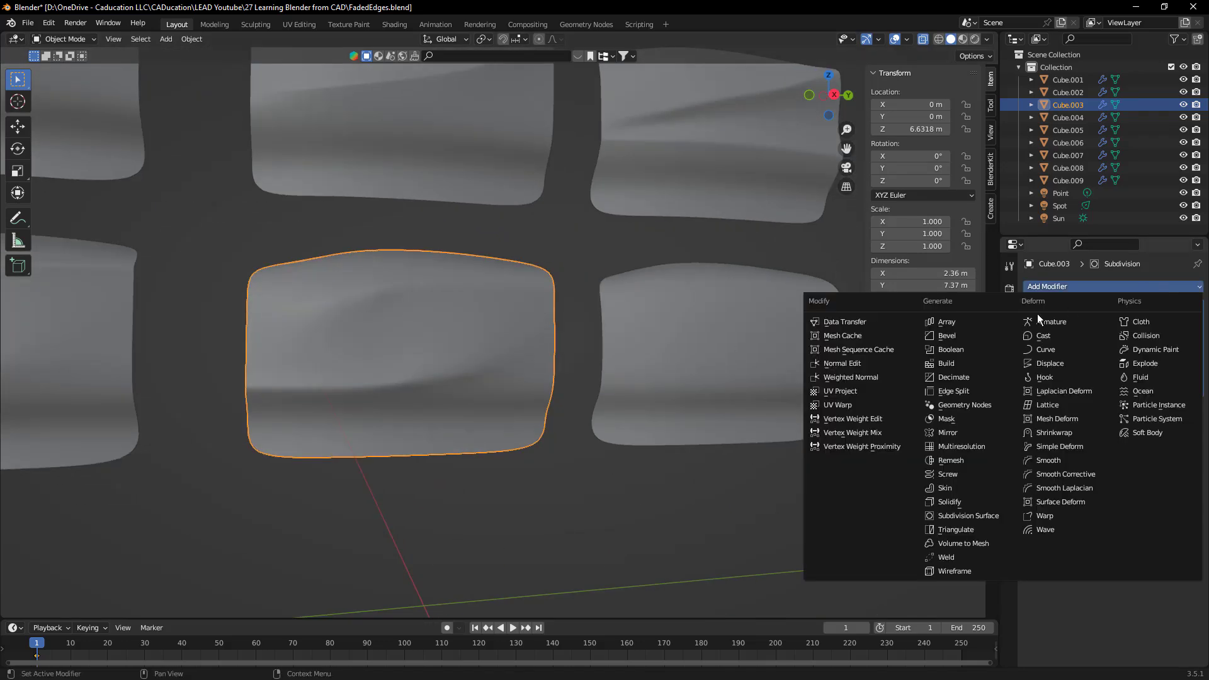
{"action": "left_click", "coordinate": [957, 336]}
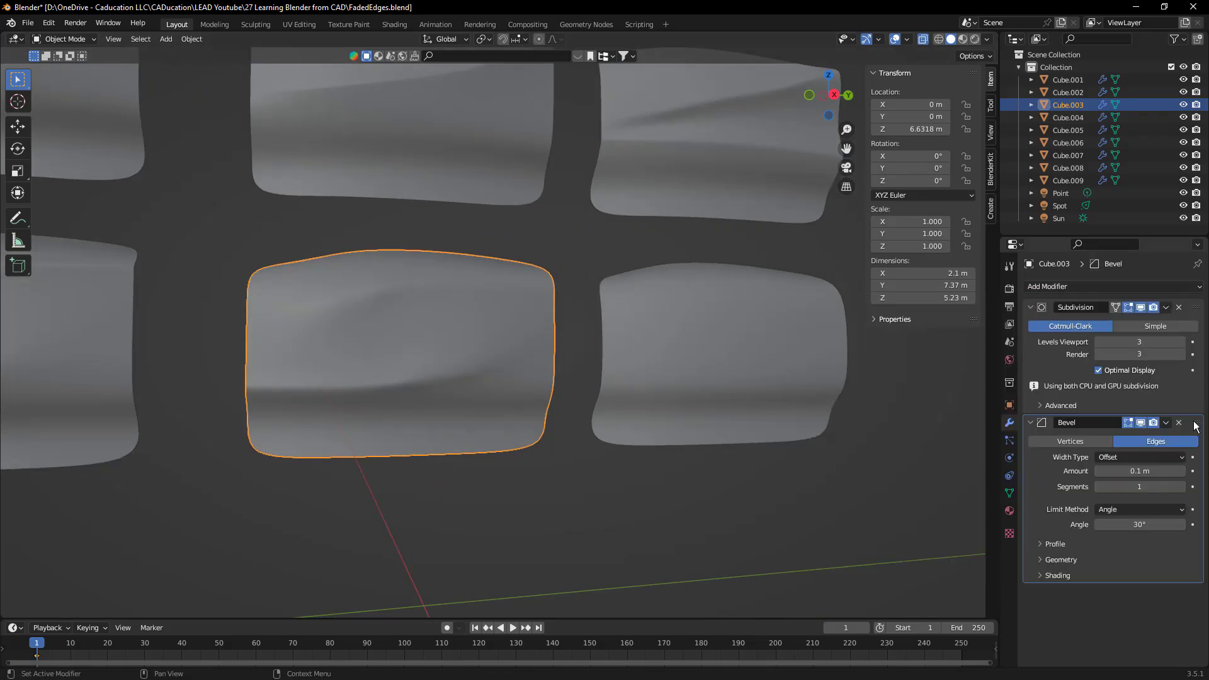
{"action": "left_click_drag", "start_coordinate": [1195, 426], "coordinate": [1196, 309]}
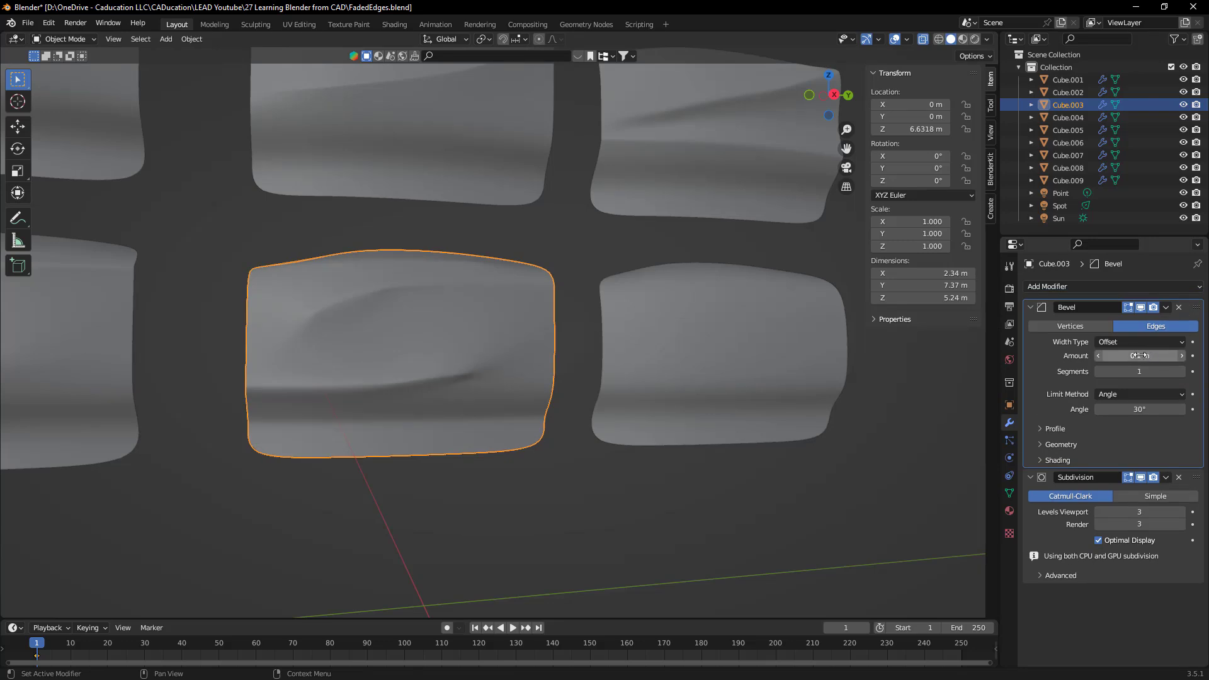
Step: Set the Bevel modifier's limit method to Weight and its segments to 2
{"action": "left_click", "coordinate": [1132, 395]}
{"action": "left_click", "coordinate": [1120, 434]}
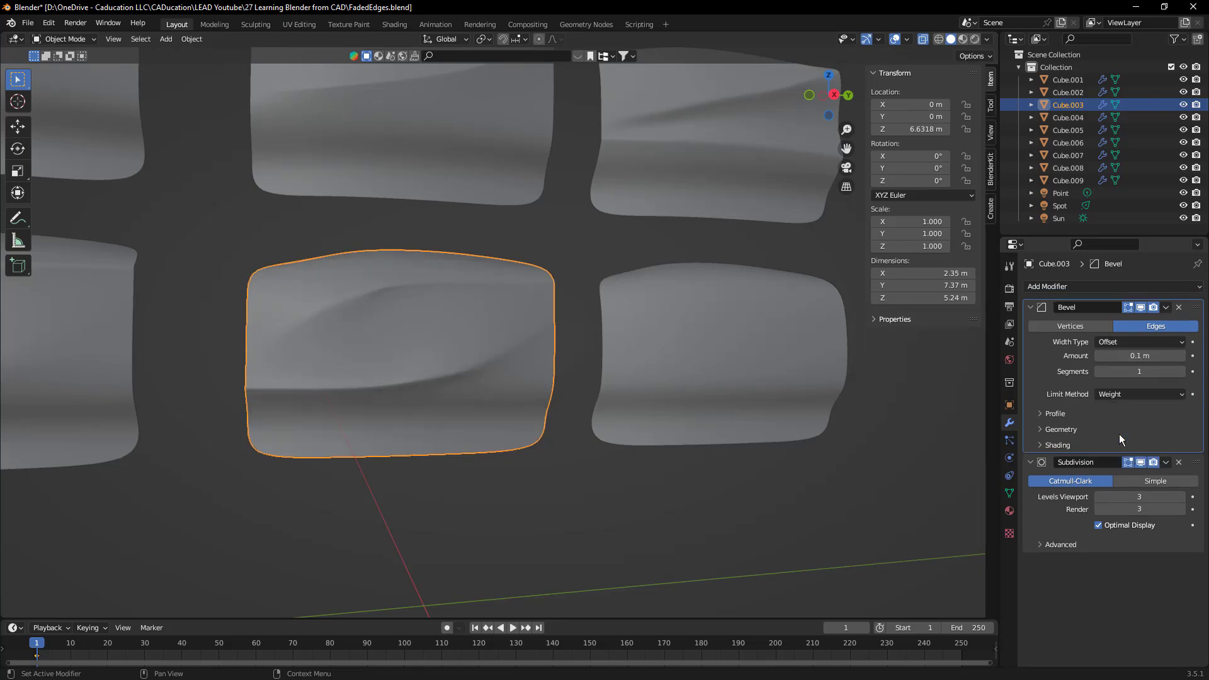
{"action": "left_click", "coordinate": [1182, 371]}
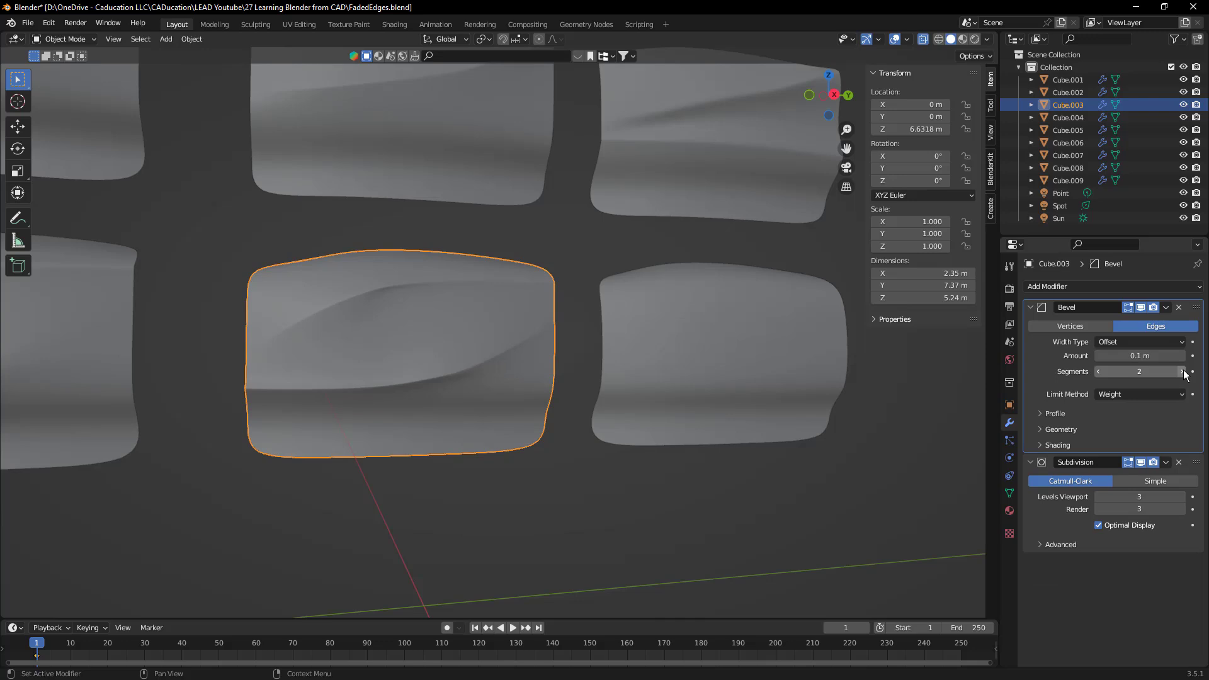
Step: Set the Bevel modifier's amount on the bottom-row centre panel to 0.49 m
{"action": "left_click_drag", "start_coordinate": [1140, 356], "coordinate": [1152, 356]}
{"action": "scroll", "coordinate": [698, 417], "scroll_direction": "down", "scroll_amount": 6}
{"action": "middle_click_drag", "start_coordinate": [644, 467], "coordinate": [535, 408]}
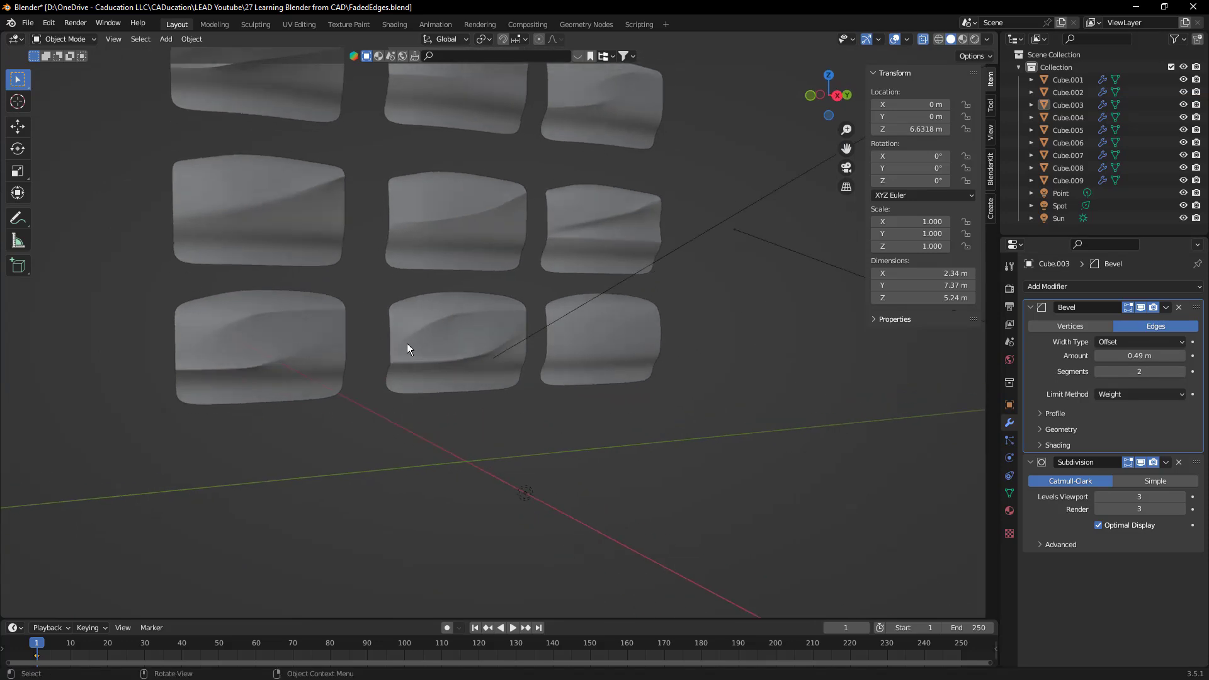
Step: Give the fading end edge of the upper line on the bottom-row left panel a slight crease
{"action": "left_click", "coordinate": [214, 333]}
{"action": "key", "text": "Tab"}
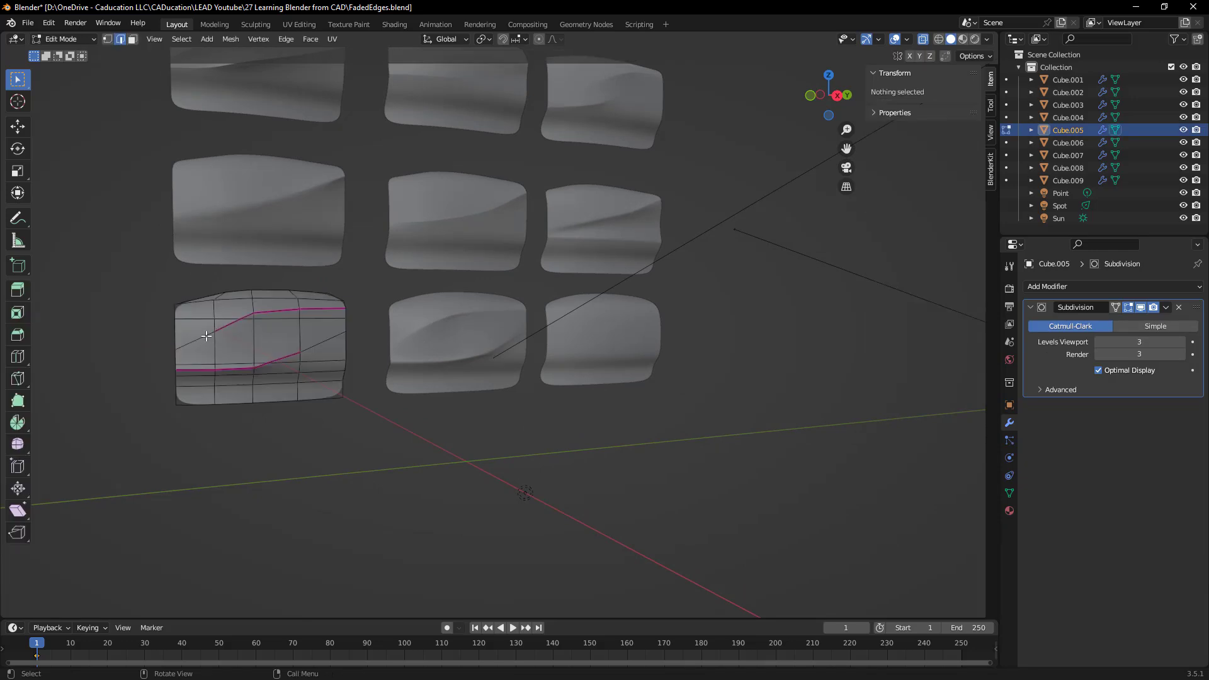
{"action": "left_click", "coordinate": [208, 336]}
{"action": "left_click_drag", "start_coordinate": [923, 226], "coordinate": [927, 227]}
{"action": "key", "text": "Tab"}
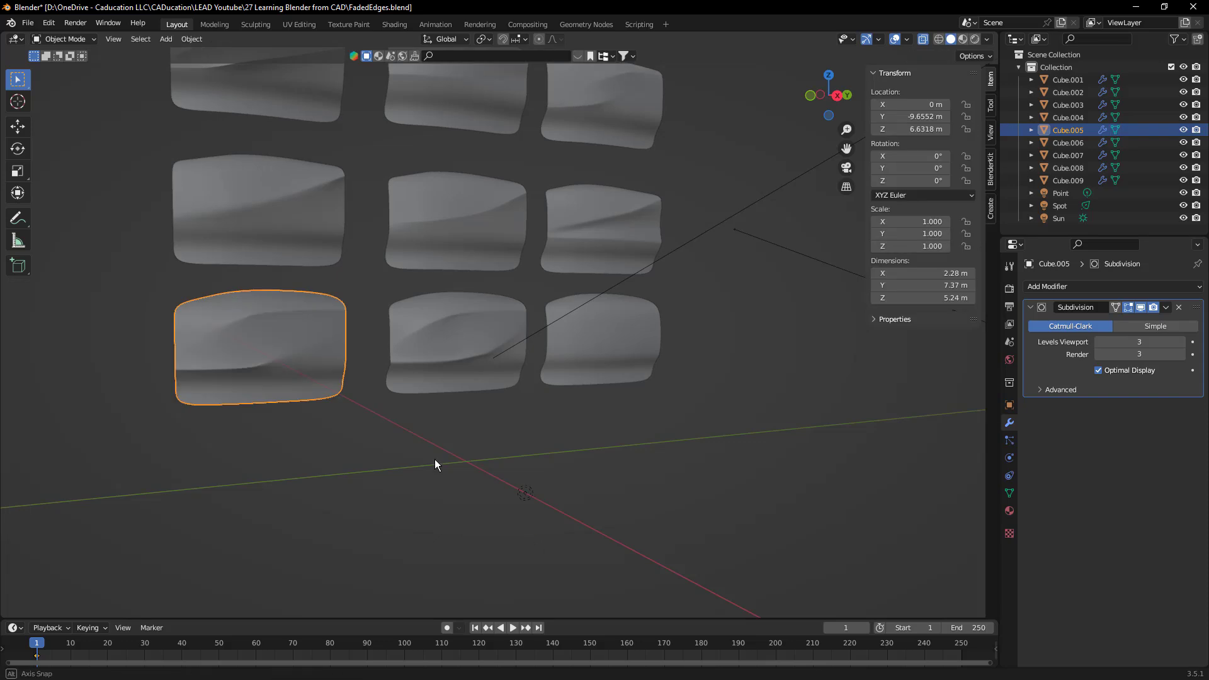
Step: Move the diagonal creased edge of the left panel's upper line along the X axis and leave Edit Mode
{"action": "key", "text": "Tab"}
{"action": "key", "text": "alt+a"}
{"action": "middle_click_drag", "start_coordinate": [238, 360], "coordinate": [272, 351]}
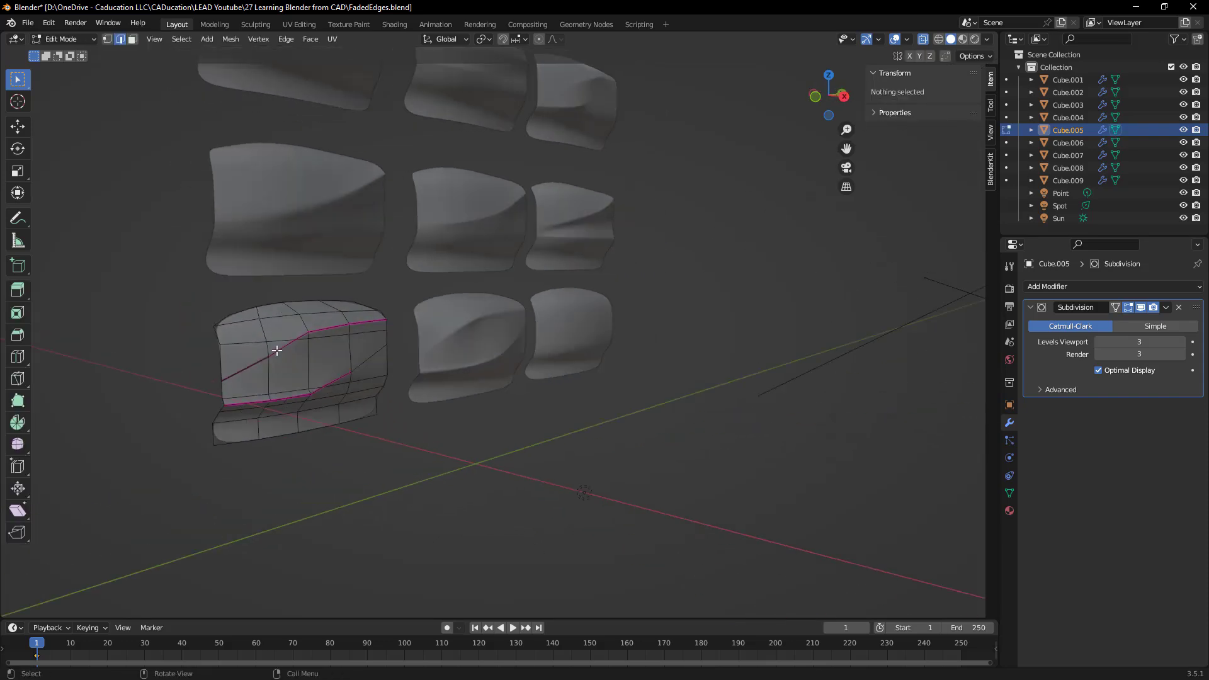
{"action": "left_click", "coordinate": [277, 355]}
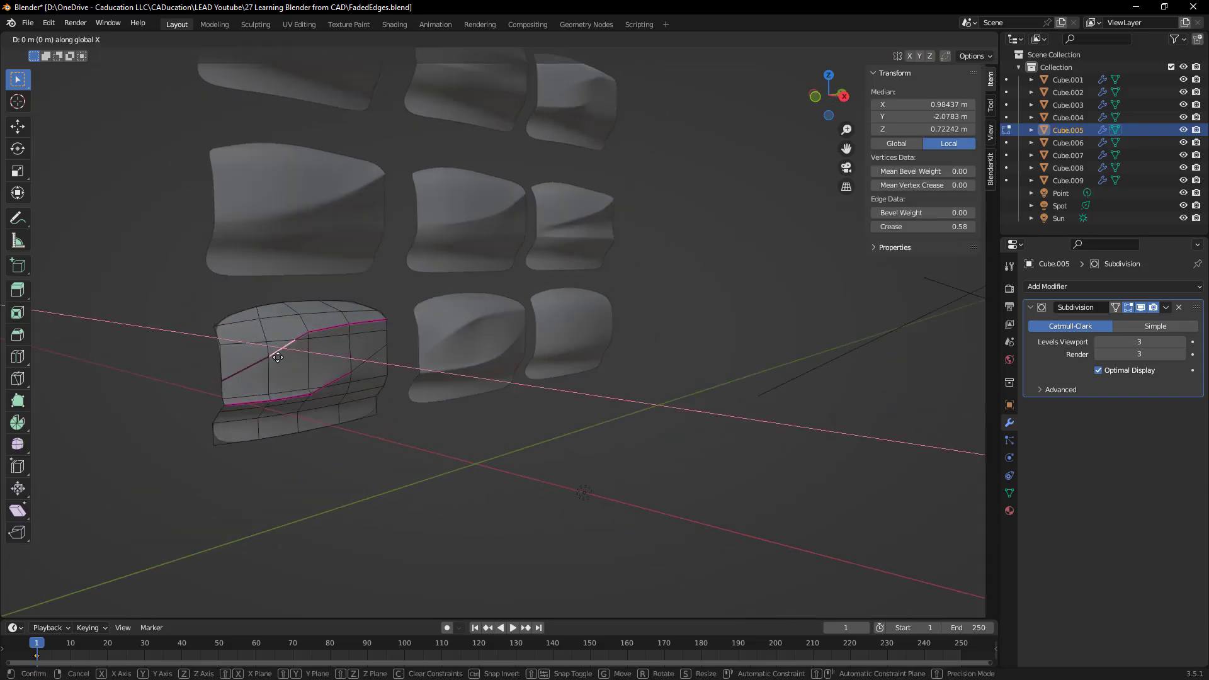
{"action": "key", "text": "Tab"}
{"action": "middle_click_drag", "start_coordinate": [573, 487], "coordinate": [509, 460]}
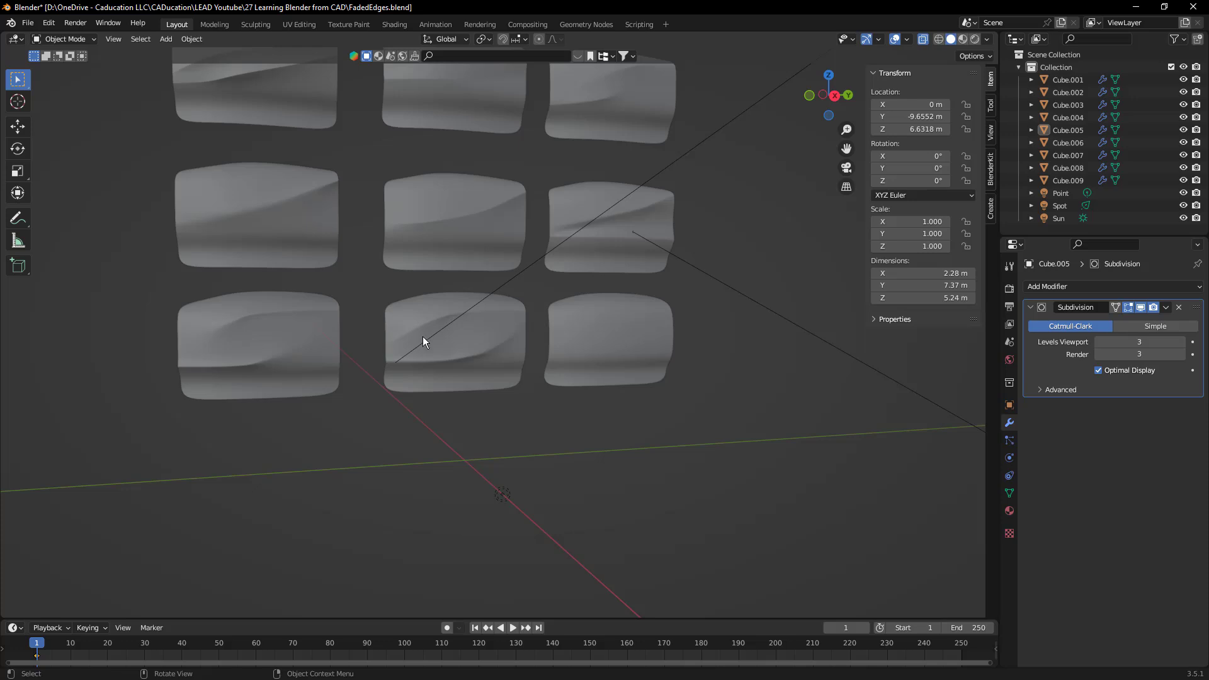
Step: Knife-cut an upper line across the bottom-row right panel, level from the right side to the middle and sloping down to the left side
{"action": "left_click", "coordinate": [595, 350]}
{"action": "key", "text": "Tab"}
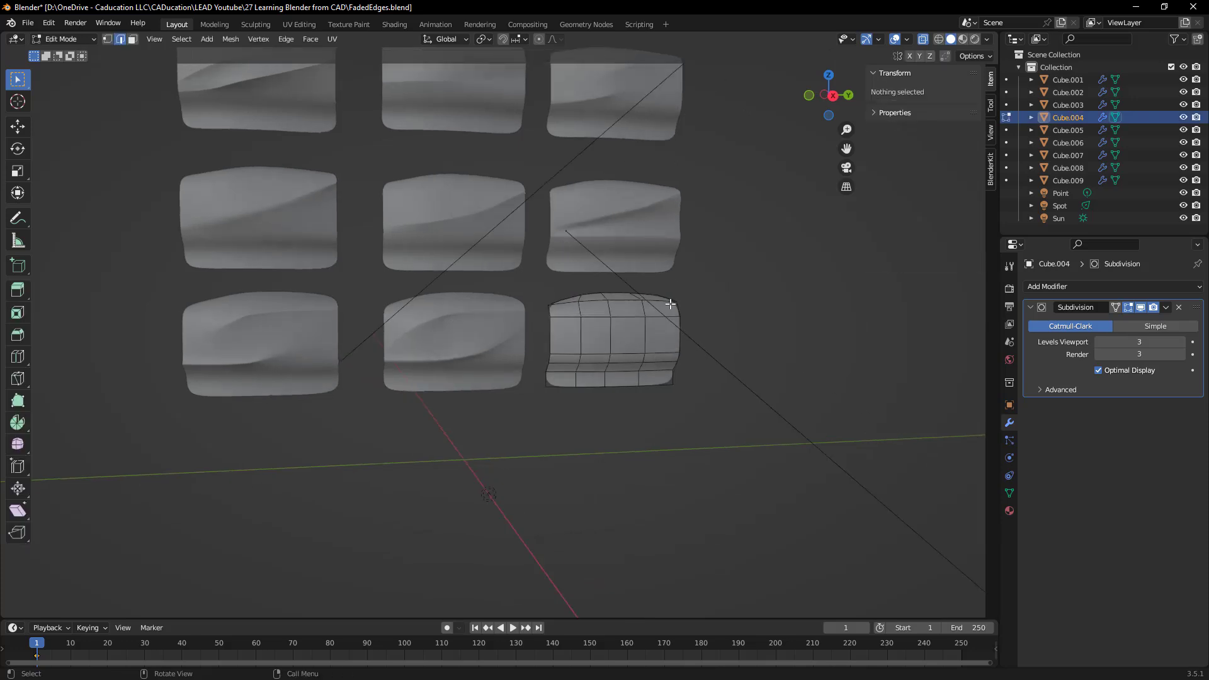
{"action": "scroll", "coordinate": [671, 305], "scroll_direction": "up", "scroll_amount": 3}
{"action": "key", "text": "k"}
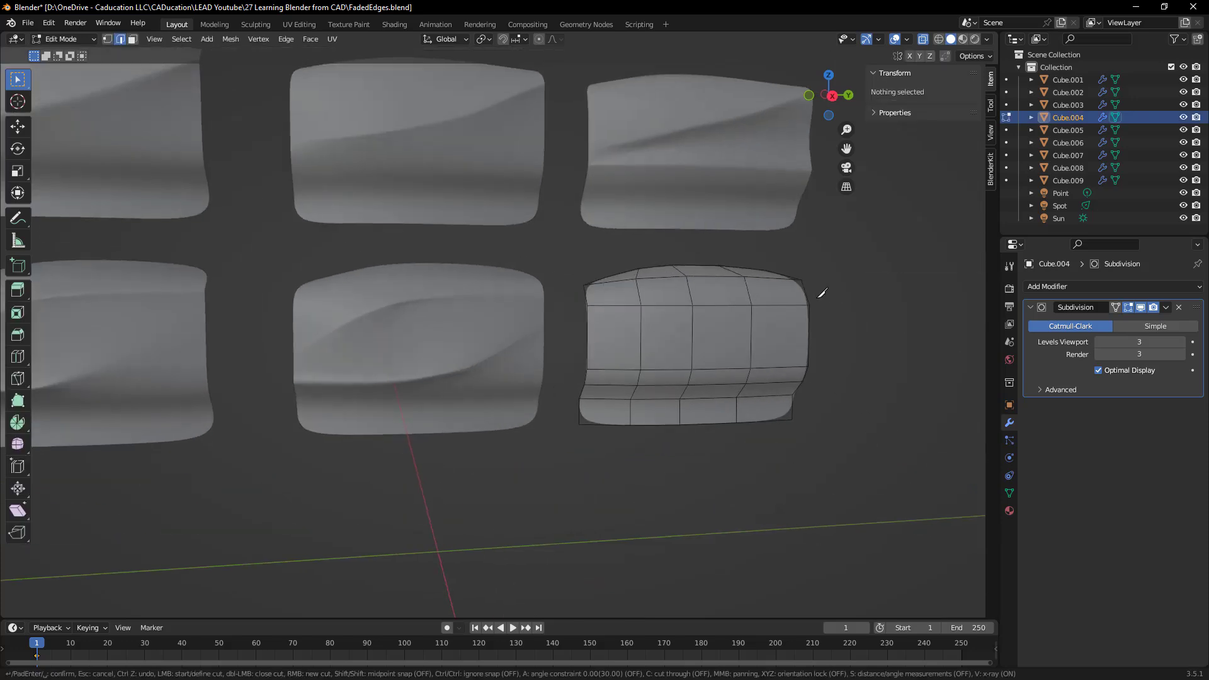
{"action": "left_click", "coordinate": [805, 289]}
{"action": "left_click", "coordinate": [747, 289]}
{"action": "left_click", "coordinate": [690, 292]}
{"action": "left_click", "coordinate": [640, 319]}
{"action": "left_click", "coordinate": [590, 351]}
{"action": "key", "text": "Return"}
Step: Knife-cut a lower line across the same panel, level from the left side to the middle and rising to the right side
{"action": "key", "text": "k"}
{"action": "left_click", "coordinate": [586, 378]}
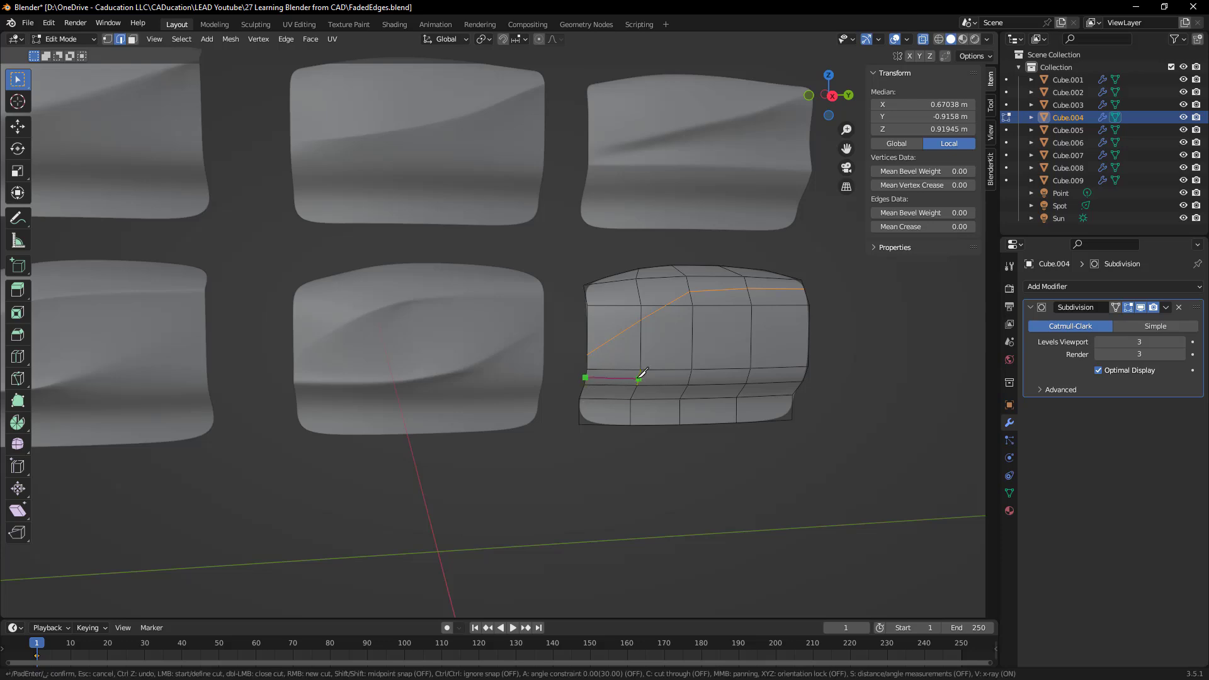
{"action": "left_click", "coordinate": [690, 377]}
{"action": "left_click", "coordinate": [751, 359]}
{"action": "left_click", "coordinate": [809, 326]}
{"action": "key", "text": "Return"}
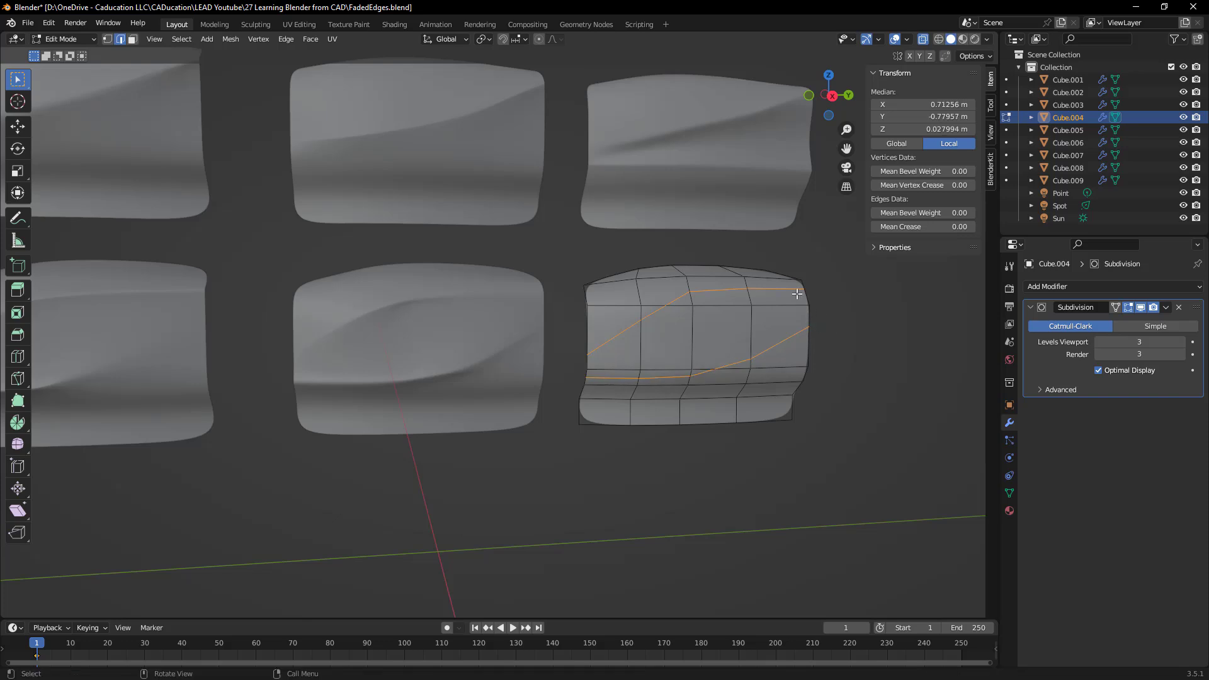
Step: Knife-cut a parallel supporting line just below the panel's upper line
{"action": "key", "text": "ctrl+r"}
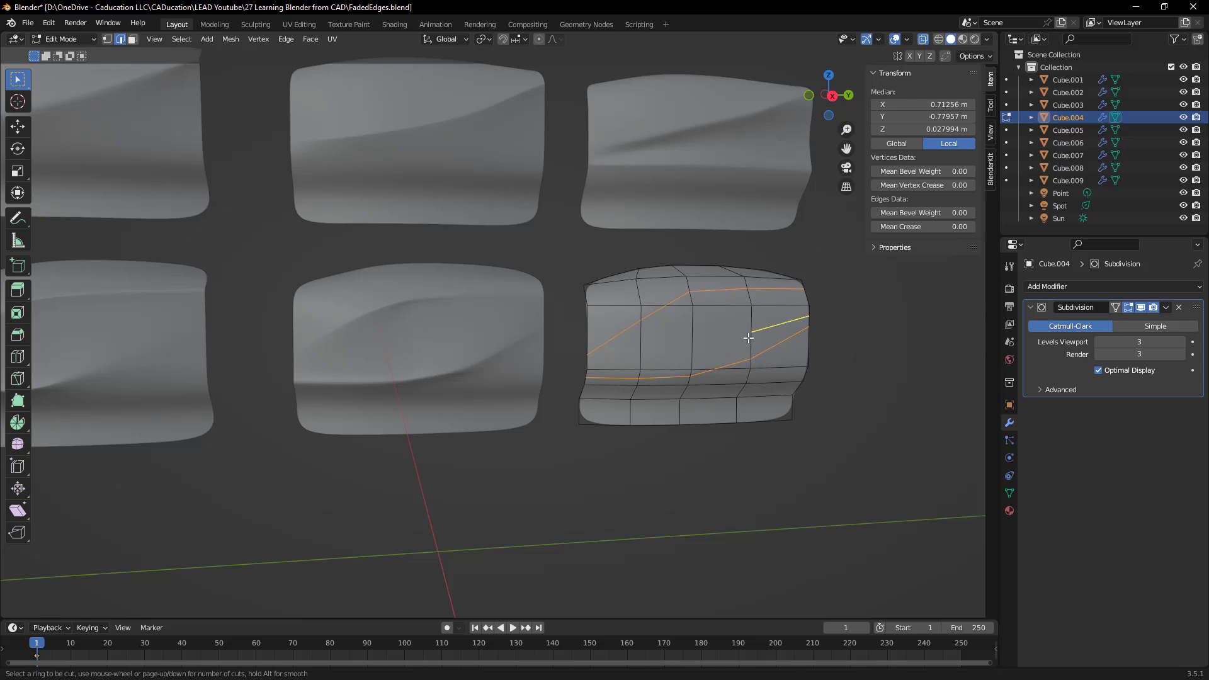
{"action": "key", "text": "Escape"}
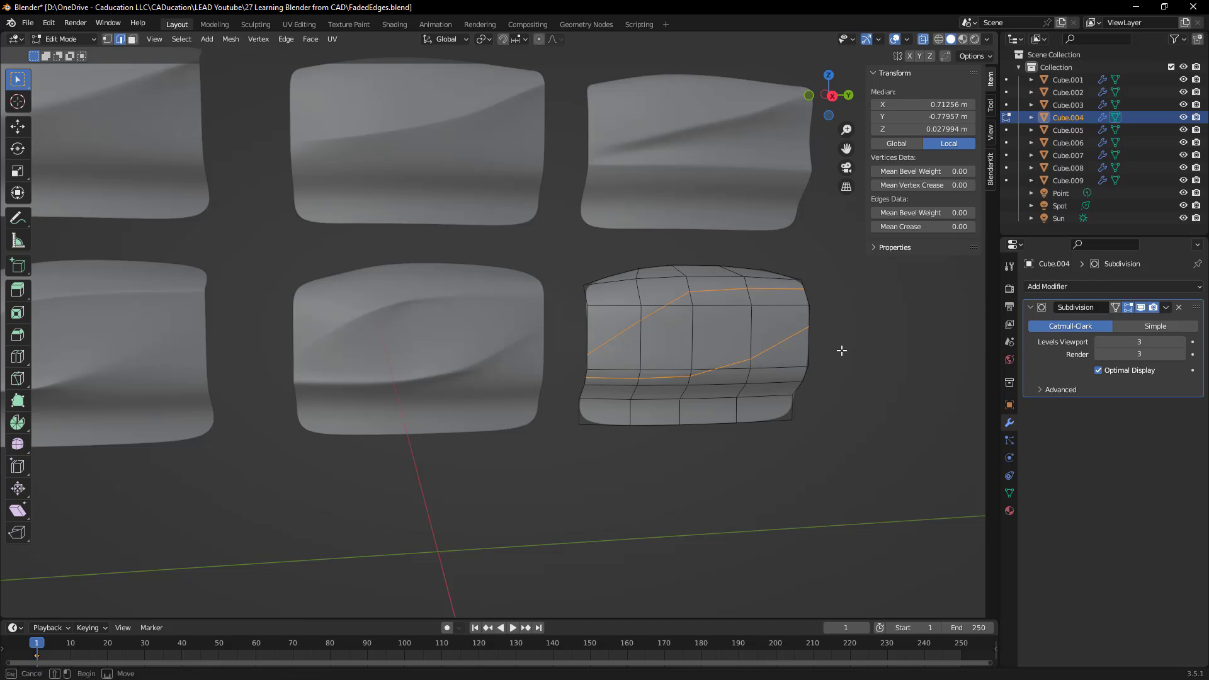
{"action": "scroll", "coordinate": [810, 306], "scroll_direction": "up", "scroll_amount": 2}
{"action": "key", "text": "k"}
{"action": "left_click", "coordinate": [932, 277]}
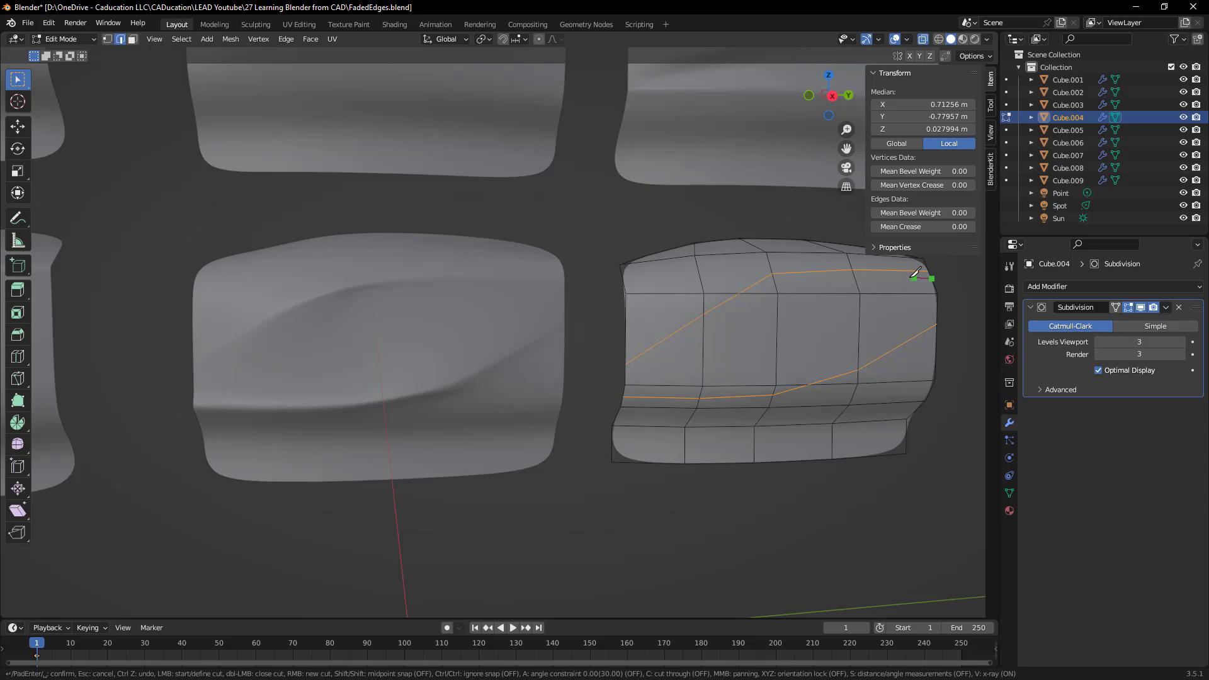
{"action": "left_click", "coordinate": [776, 285]}
{"action": "left_click", "coordinate": [704, 325]}
{"action": "left_click", "coordinate": [627, 369]}
{"action": "key", "text": "Return"}
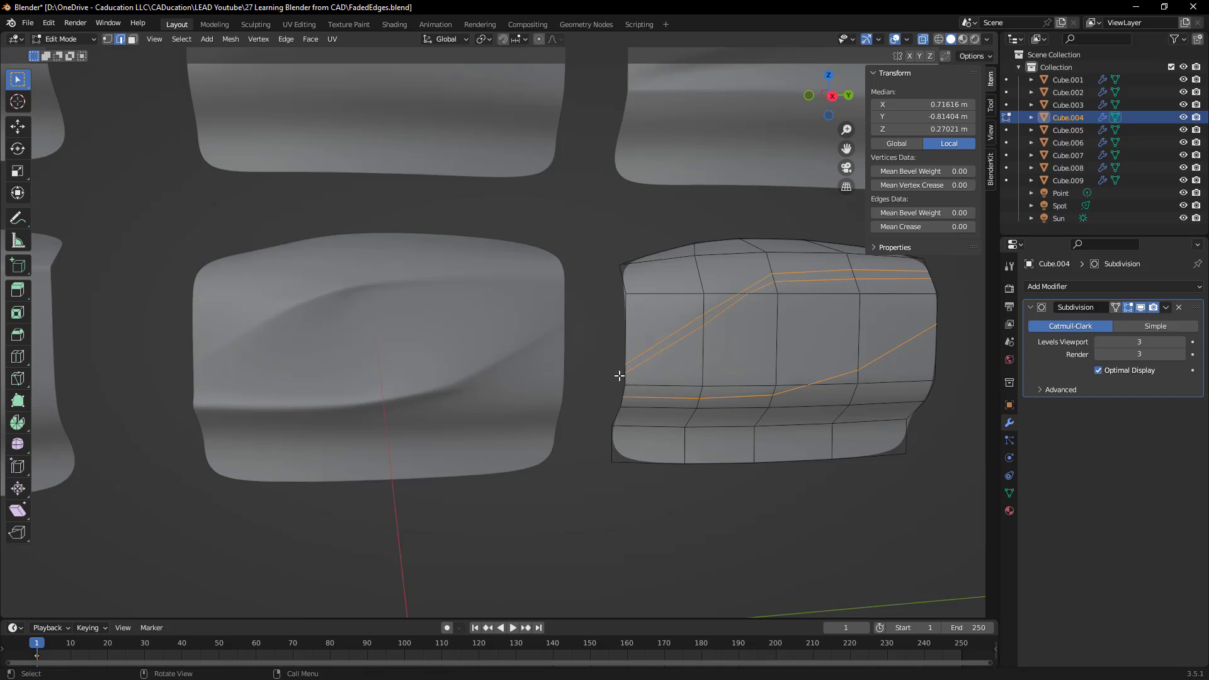
Step: Knife-cut a parallel supporting line just above the panel's lower line
{"action": "key", "text": "k"}
{"action": "left_click", "coordinate": [623, 392]}
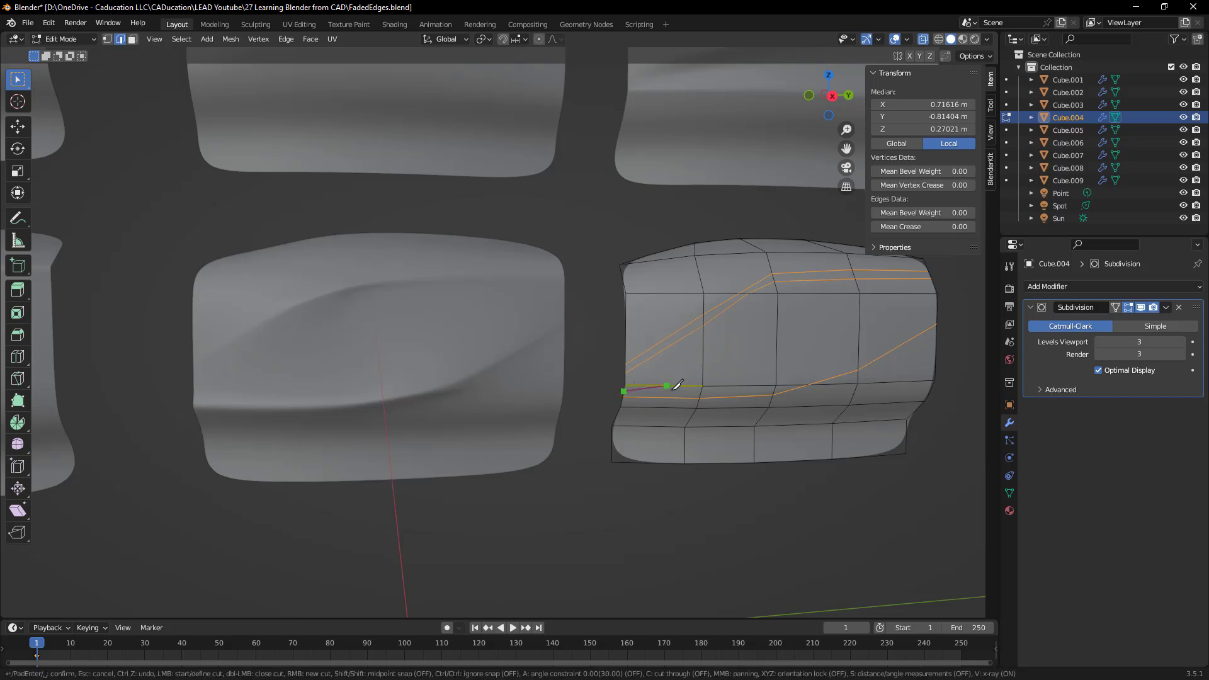
{"action": "left_click", "coordinate": [700, 393]}
{"action": "left_click", "coordinate": [772, 391]}
{"action": "left_click", "coordinate": [858, 361]}
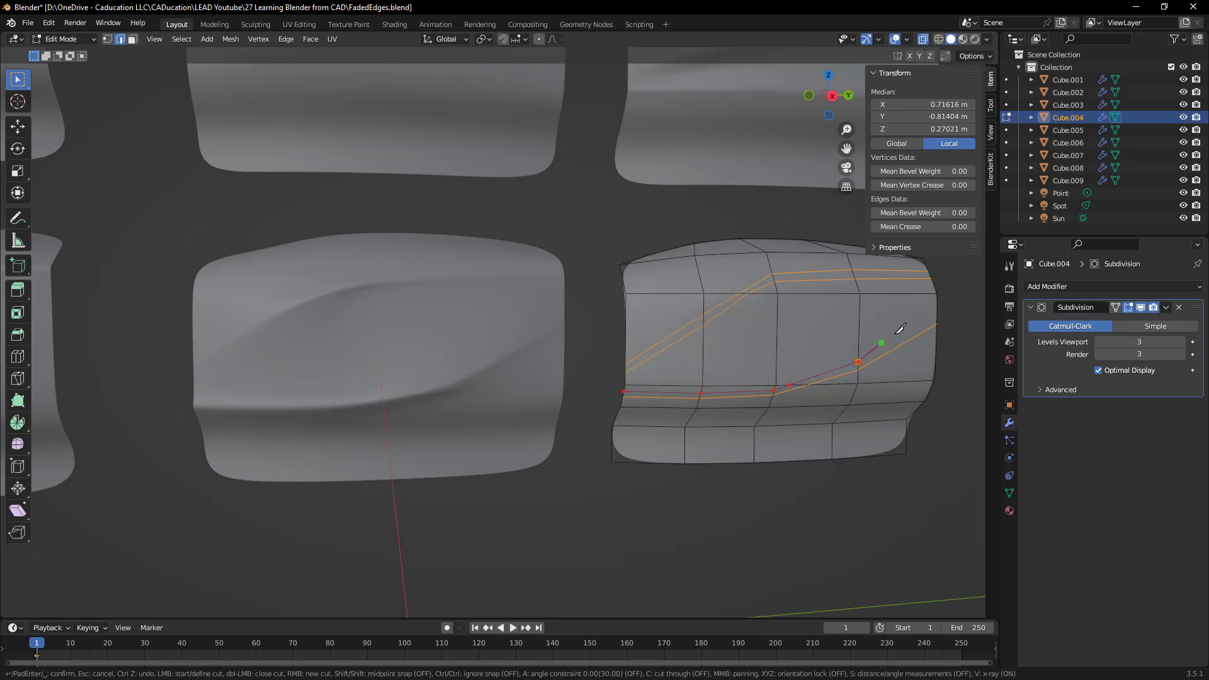
{"action": "left_click", "coordinate": [937, 315]}
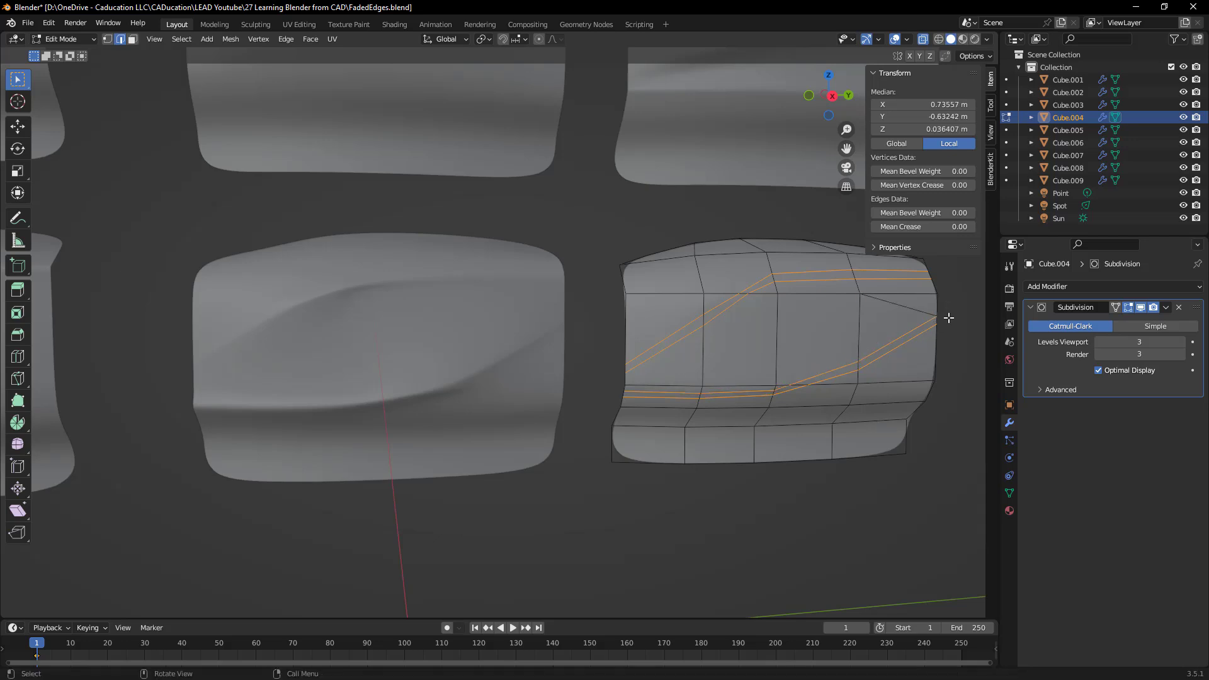
{"action": "middle_click_drag", "start_coordinate": [932, 316], "coordinate": [818, 343], "text": "shift"}
{"action": "key", "text": "Return"}
Step: Dissolve the stray diagonal edge at the panel's right side and clear the selection
{"action": "left_click", "coordinate": [779, 335]}
{"action": "key", "text": "x"}
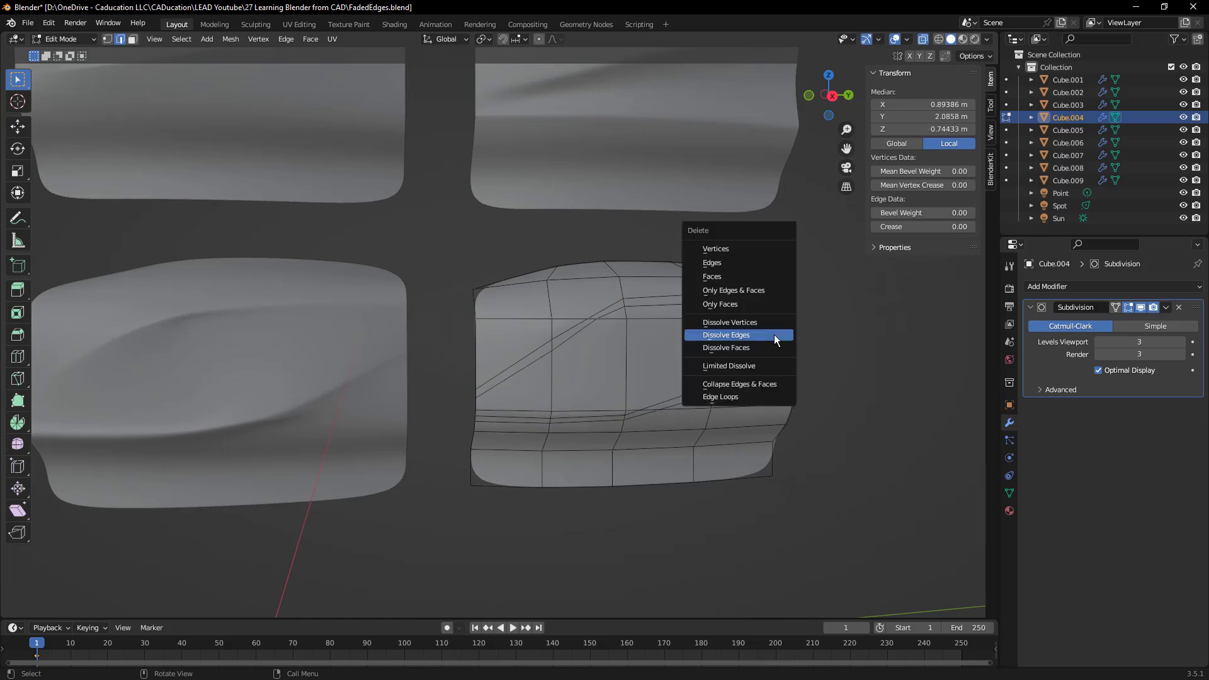
{"action": "left_click", "coordinate": [774, 335]}
{"action": "left_click", "coordinate": [881, 347]}
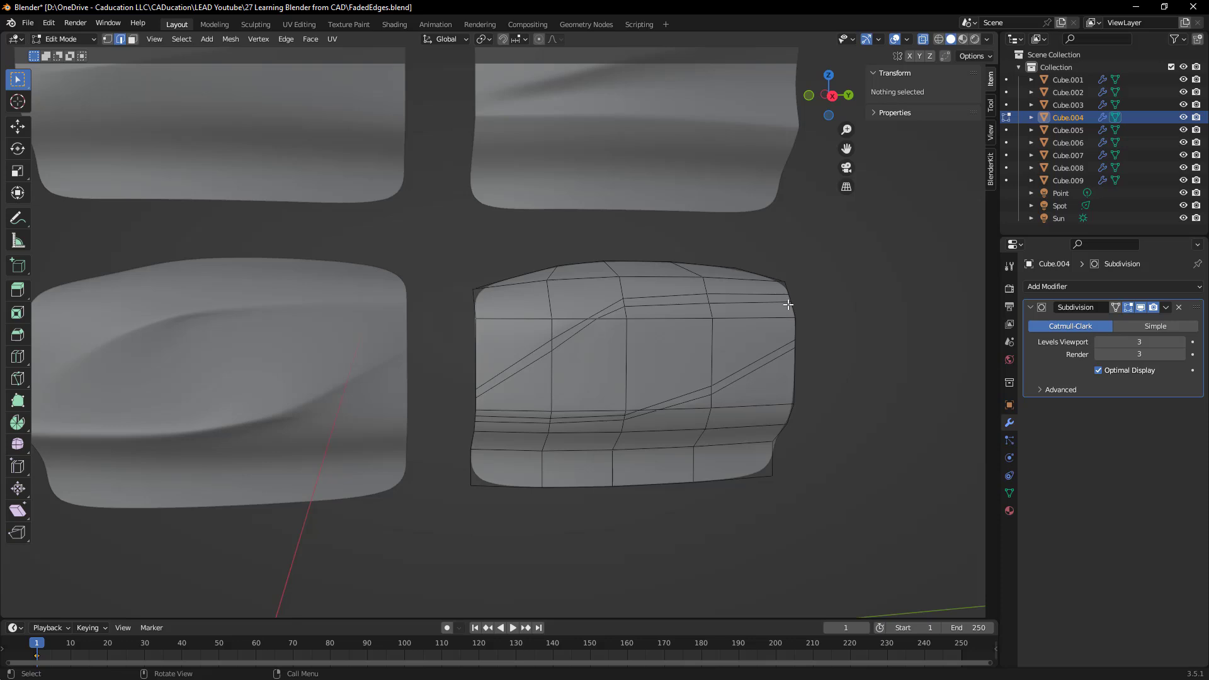
Step: Slide the level and diagonal edges of the upper supporting line closer to the upper line, leaving its end edge spread apart
{"action": "left_click", "coordinate": [771, 305]}
{"action": "left_click", "coordinate": [646, 306], "text": "shift"}
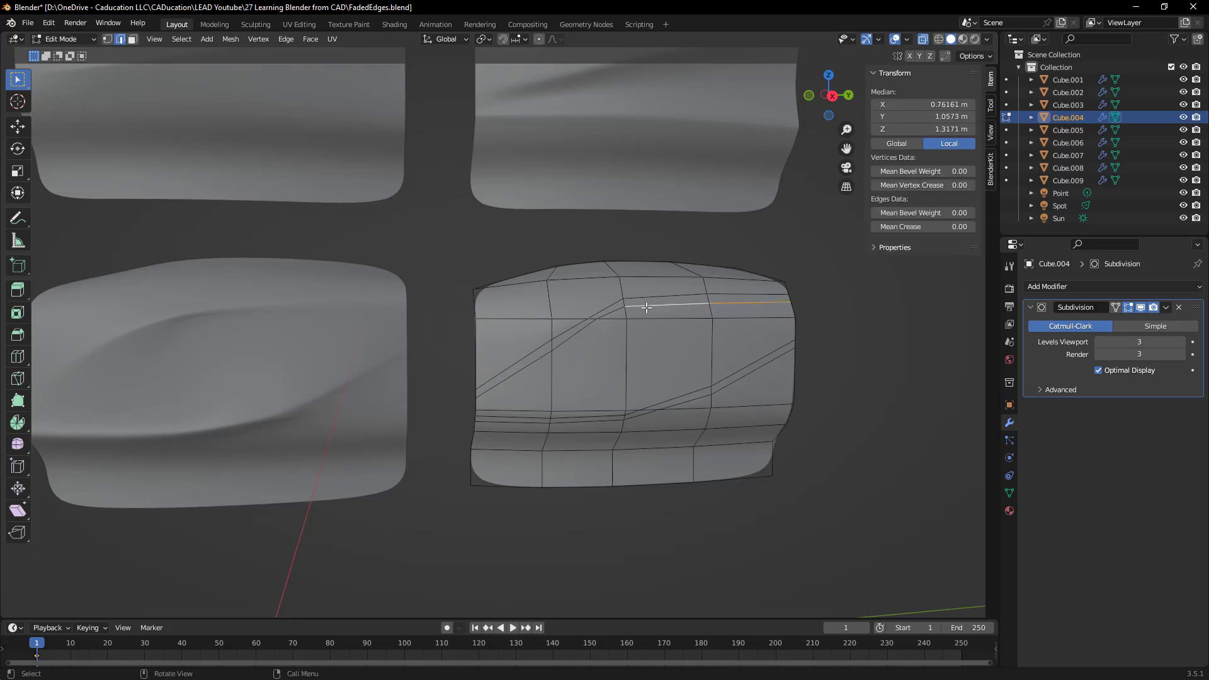
{"action": "key", "text": "g"}
{"action": "key", "text": "g"}
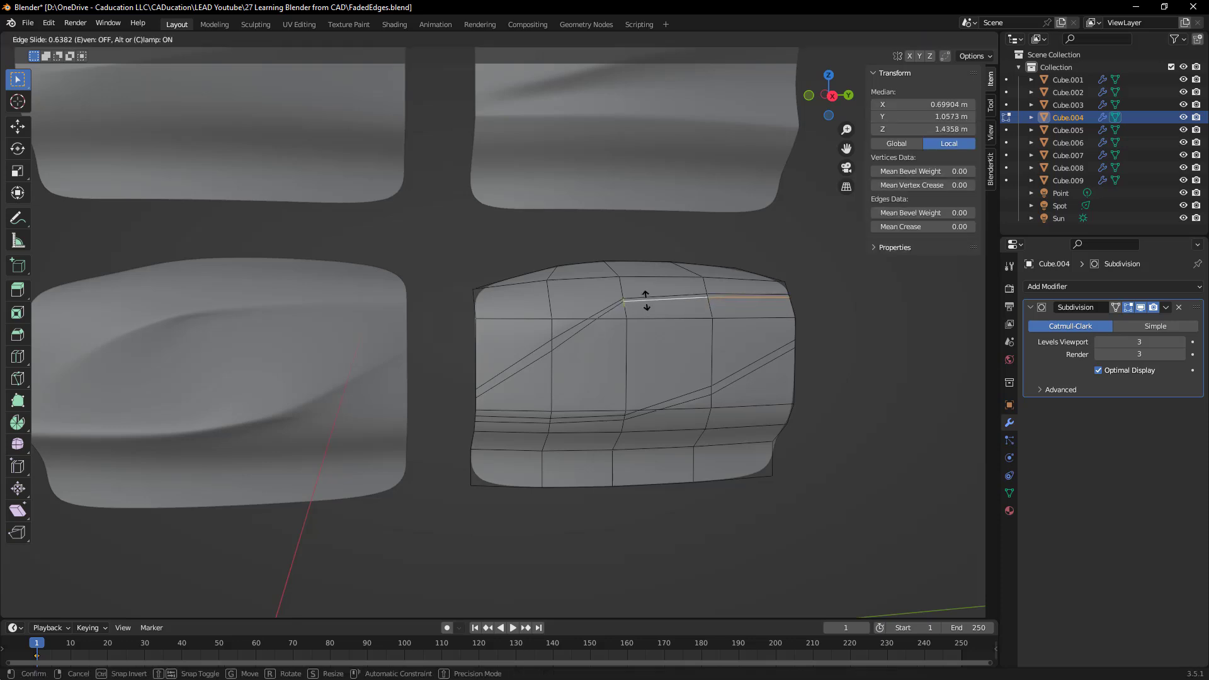
{"action": "left_click", "coordinate": [646, 301]}
{"action": "left_click", "coordinate": [576, 336]}
{"action": "key", "text": "g"}
{"action": "key", "text": "g"}
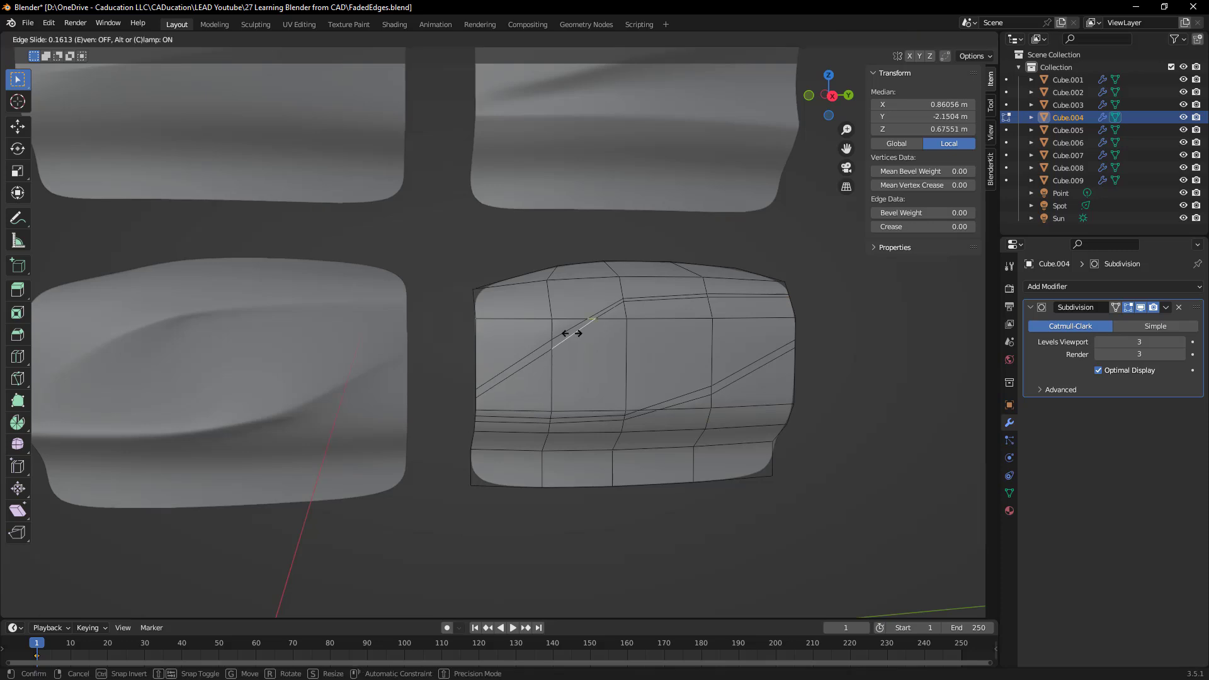
{"action": "left_click", "coordinate": [565, 329]}
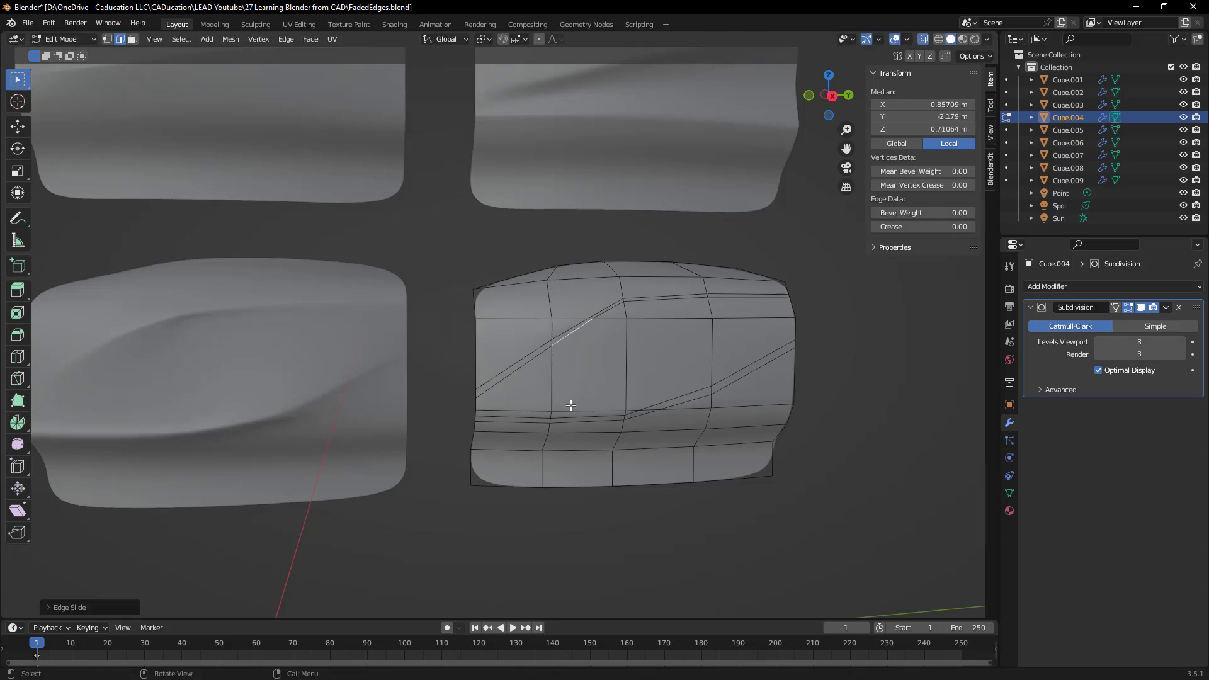
Step: Slide the level and rising edges of the lower line pair closer together, leaving the end edges spread apart
{"action": "left_click", "coordinate": [528, 419]}
{"action": "key", "text": "g"}
{"action": "key", "text": "g"}
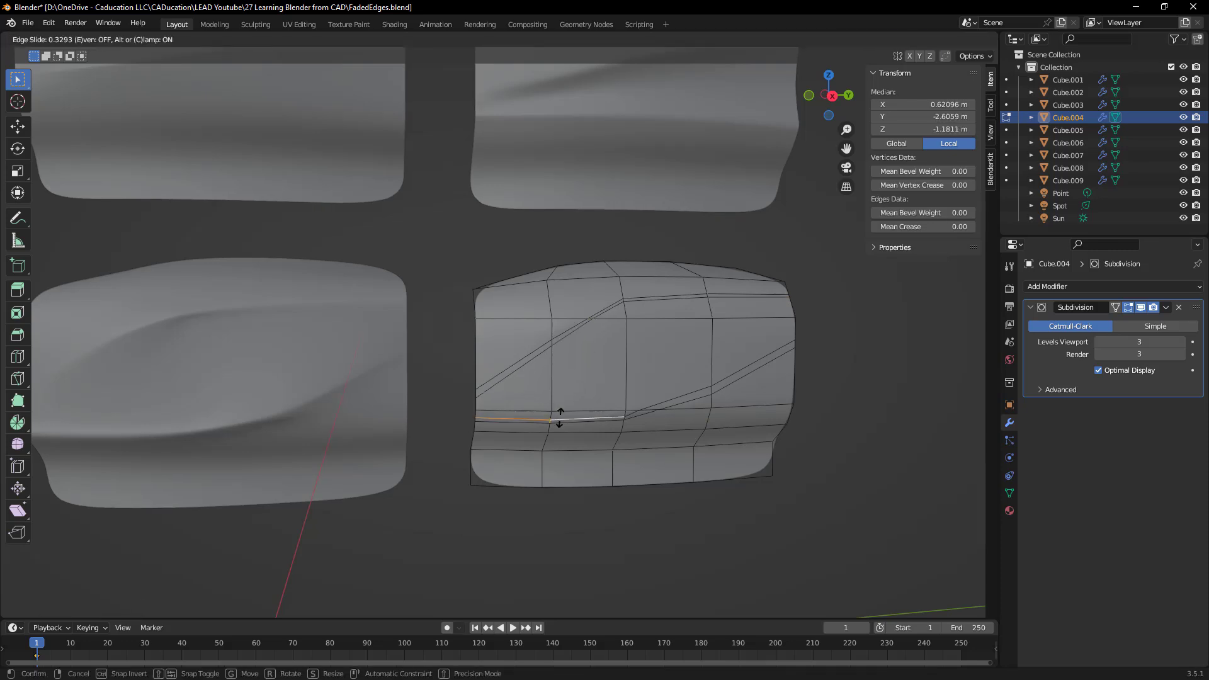
{"action": "left_click", "coordinate": [559, 418]}
{"action": "left_click", "coordinate": [695, 390]}
{"action": "key", "text": "g"}
{"action": "key", "text": "g"}
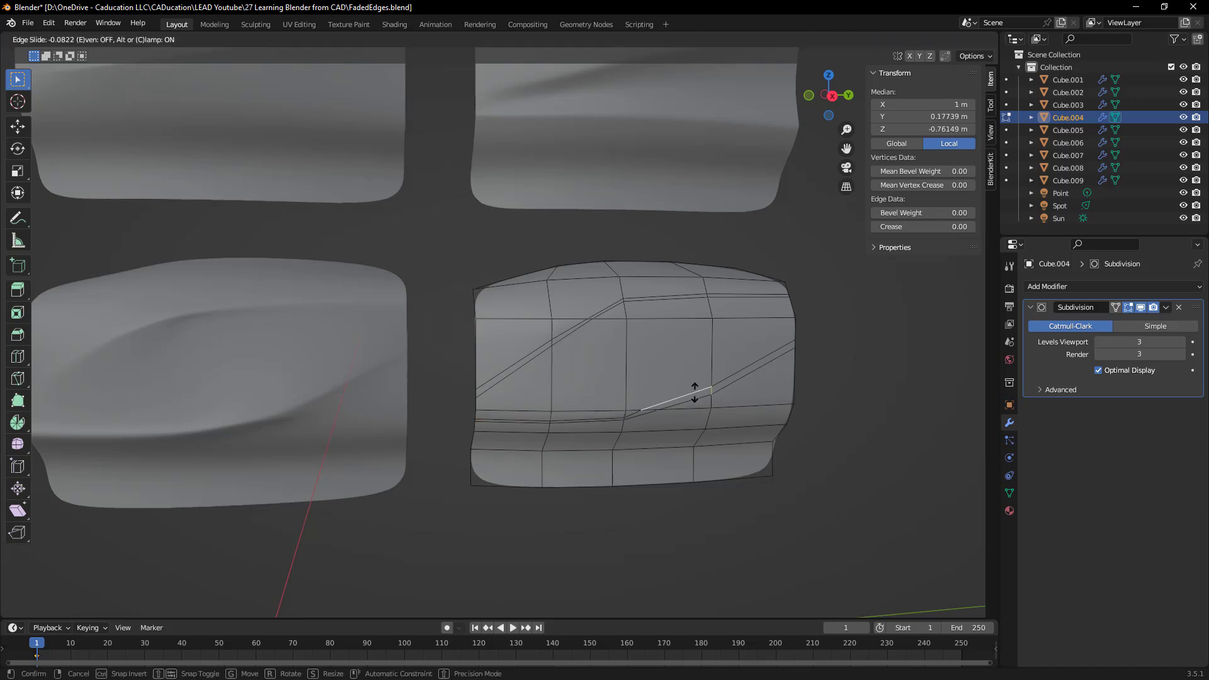
{"action": "left_click", "coordinate": [720, 407]}
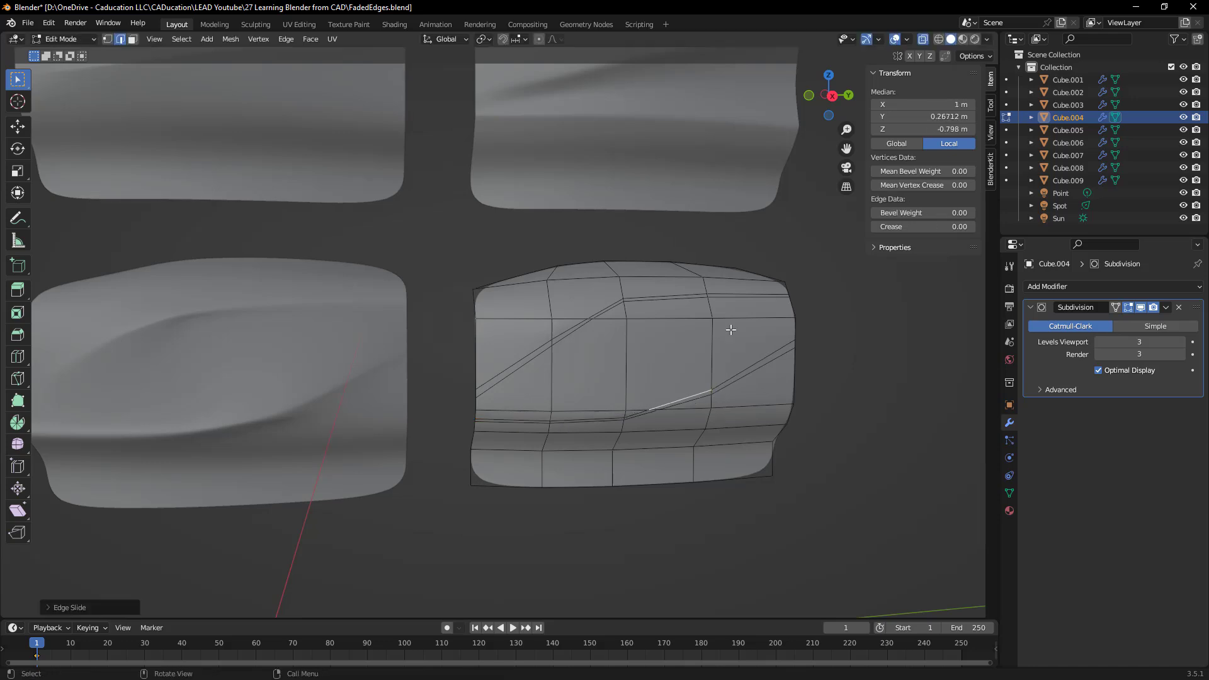
Step: Select both upper lines except their fading end edges and move them about 0.23 m along the X axis
{"action": "left_click", "coordinate": [730, 294]}
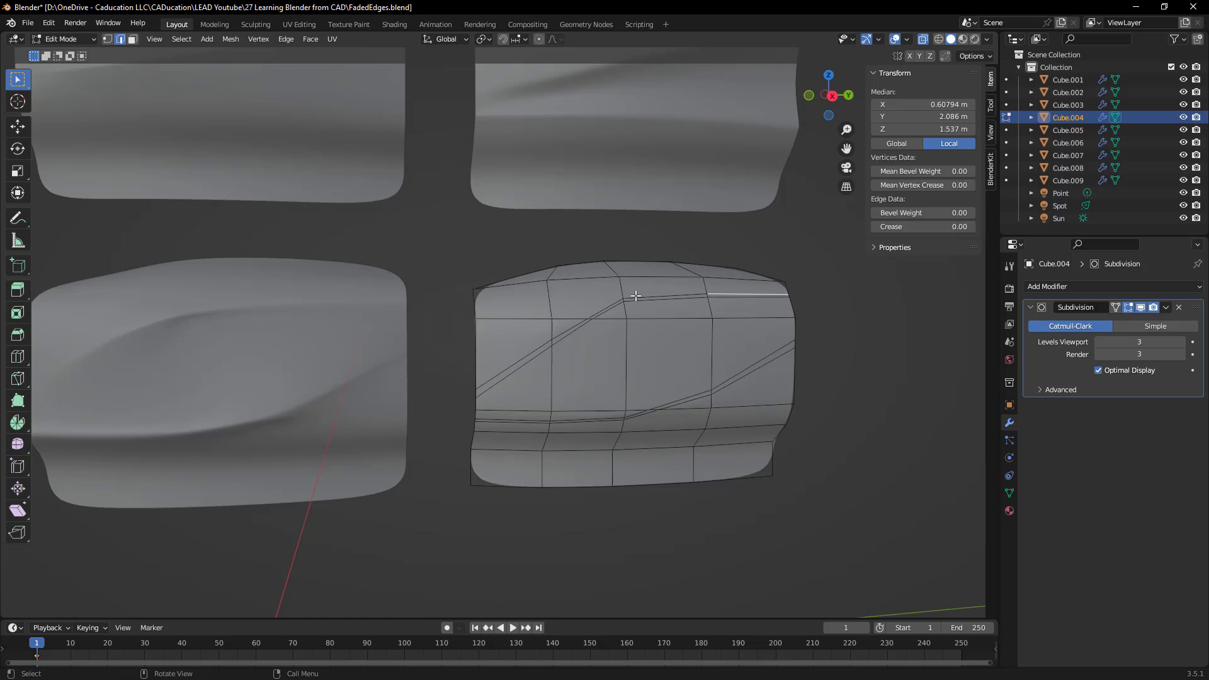
{"action": "left_click", "coordinate": [579, 322], "text": "ctrl"}
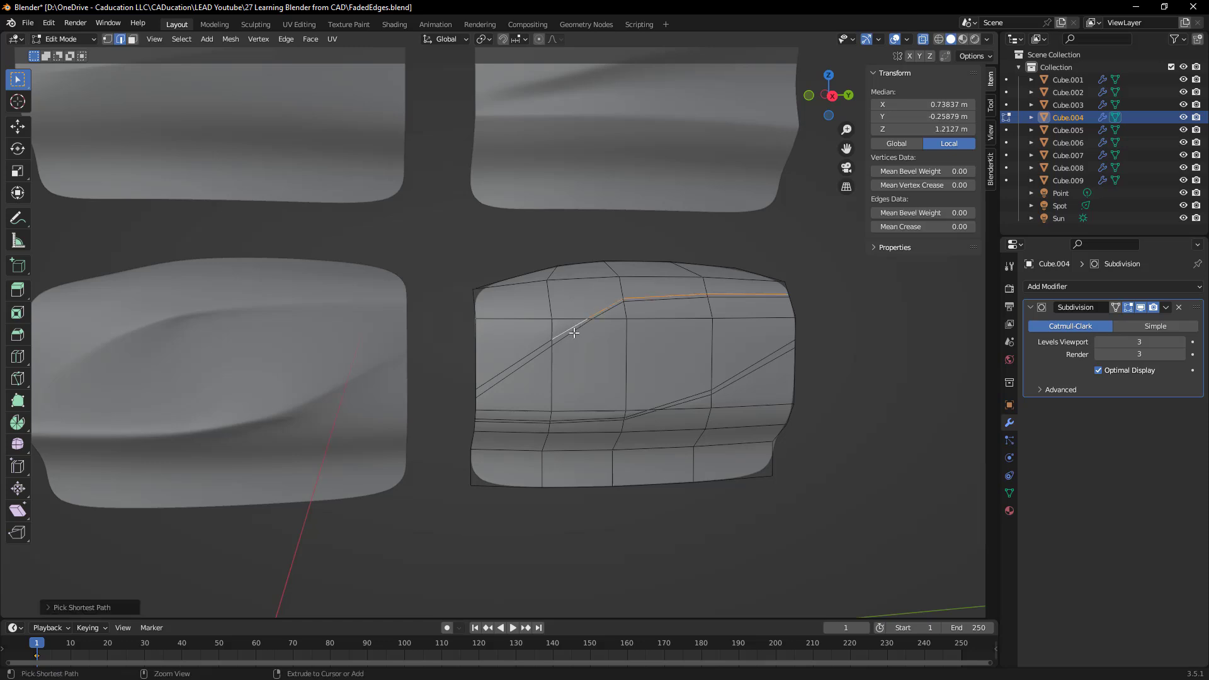
{"action": "left_click", "coordinate": [774, 297], "text": "ctrl"}
{"action": "left_click", "coordinate": [584, 328], "text": "ctrl"}
{"action": "scroll", "coordinate": [595, 322], "scroll_direction": "up", "scroll_amount": 2}
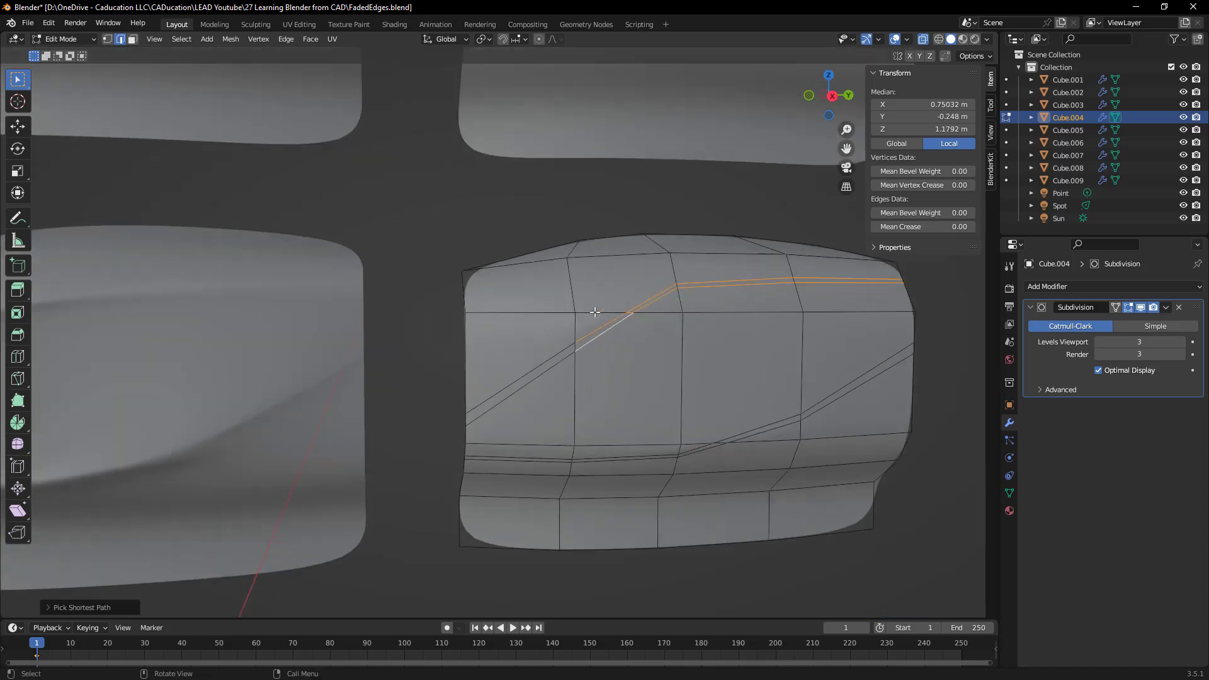
{"action": "key", "text": "g"}
{"action": "key", "text": "x"}
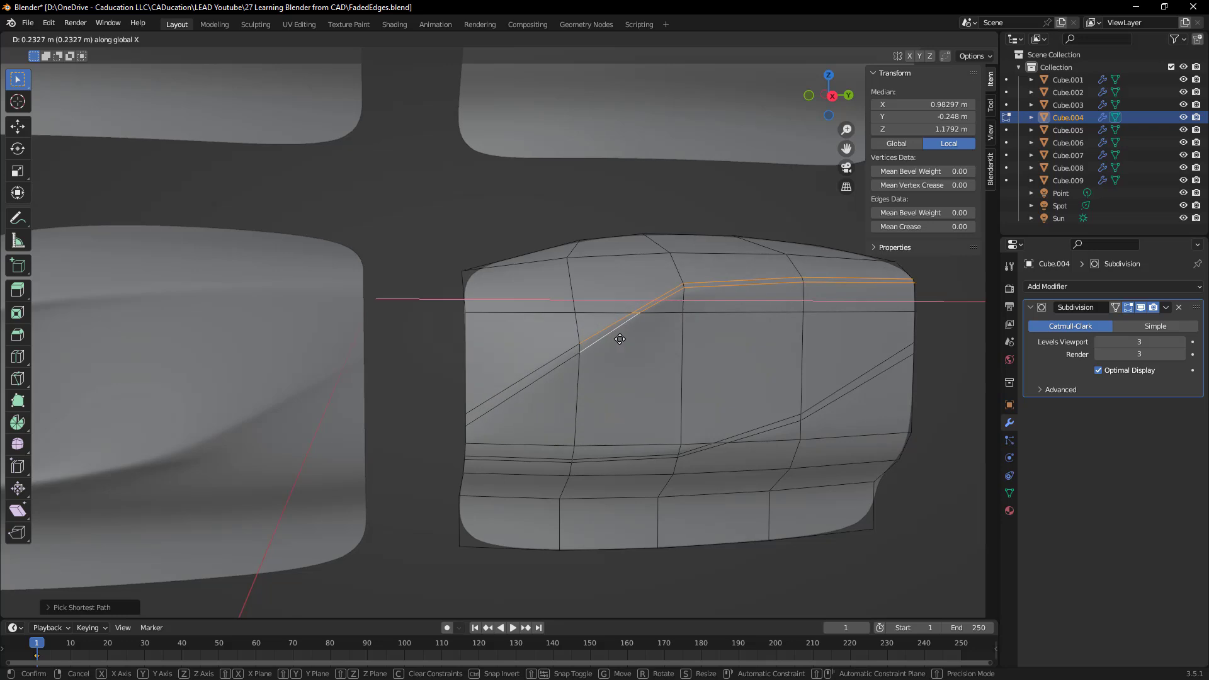
{"action": "left_click", "coordinate": [620, 339]}
Step: Select both lower lines except their fading end edges and move them about 0.11 m along the X axis
{"action": "left_click", "coordinate": [530, 459]}
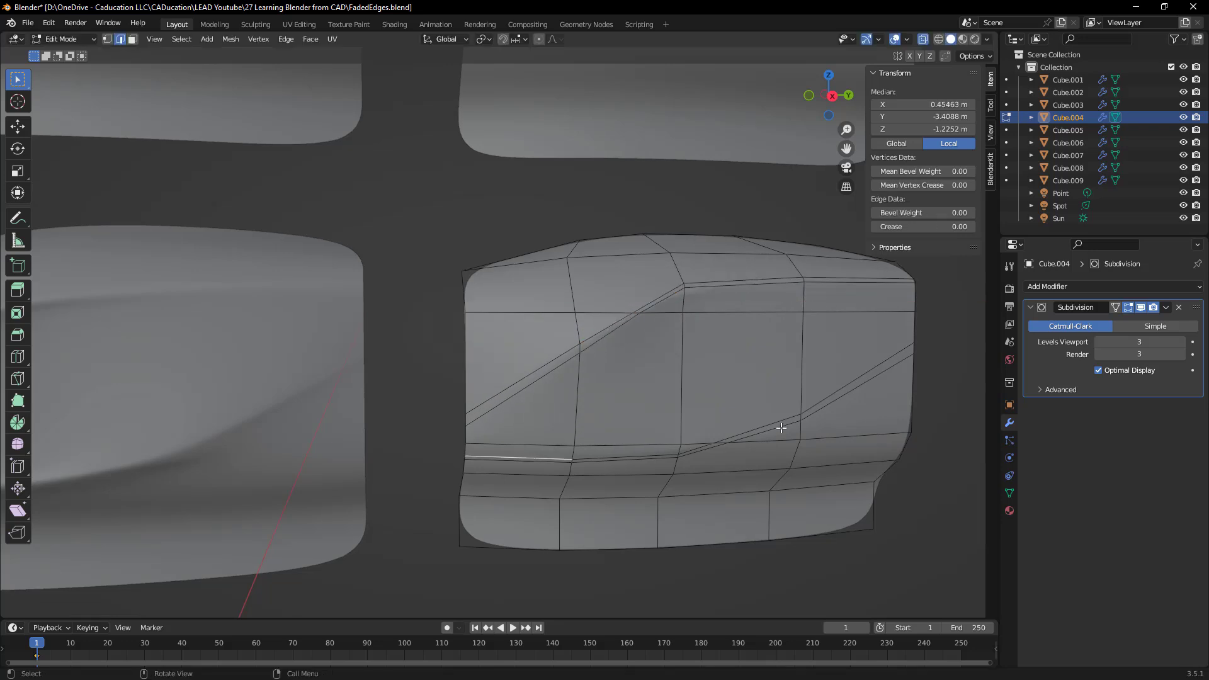
{"action": "left_click", "coordinate": [778, 422], "text": "ctrl"}
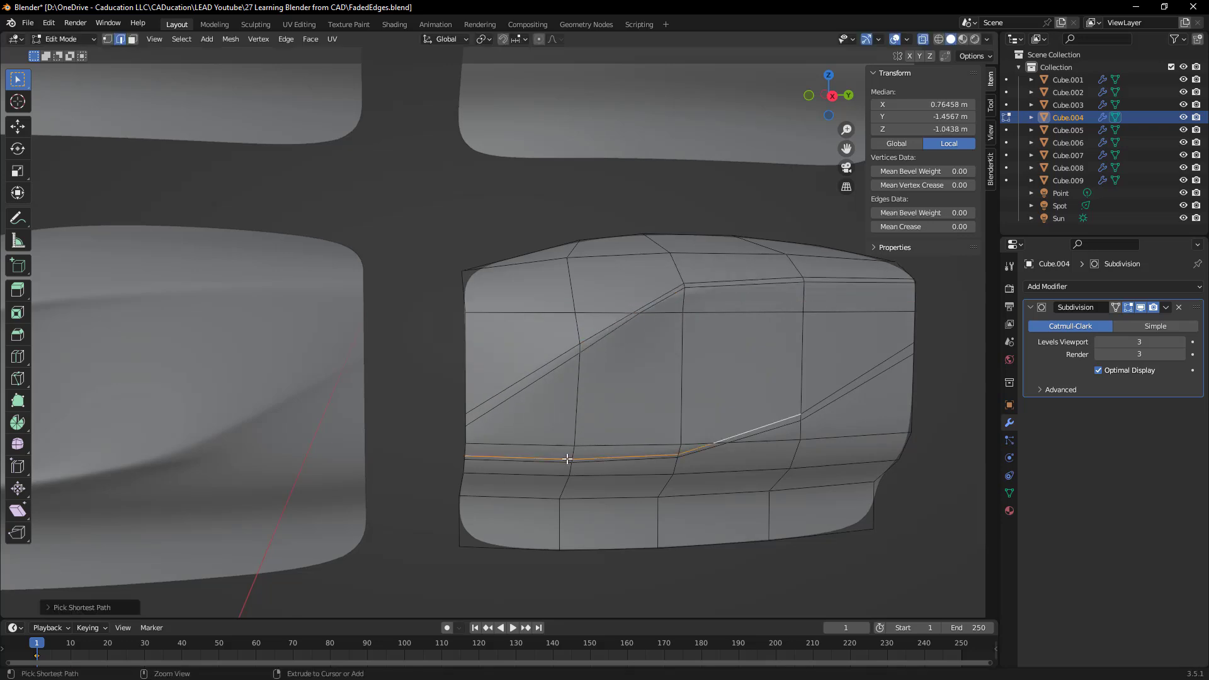
{"action": "left_click", "coordinate": [538, 461], "text": "shift"}
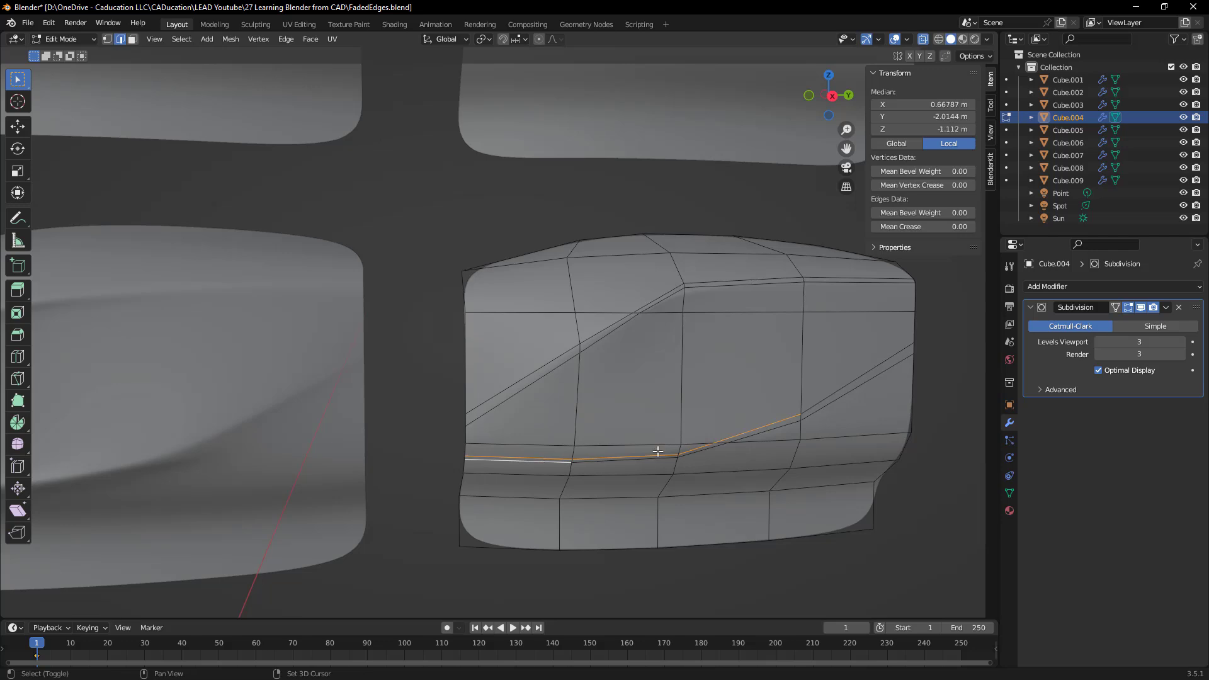
{"action": "left_click", "coordinate": [754, 434], "text": "ctrl"}
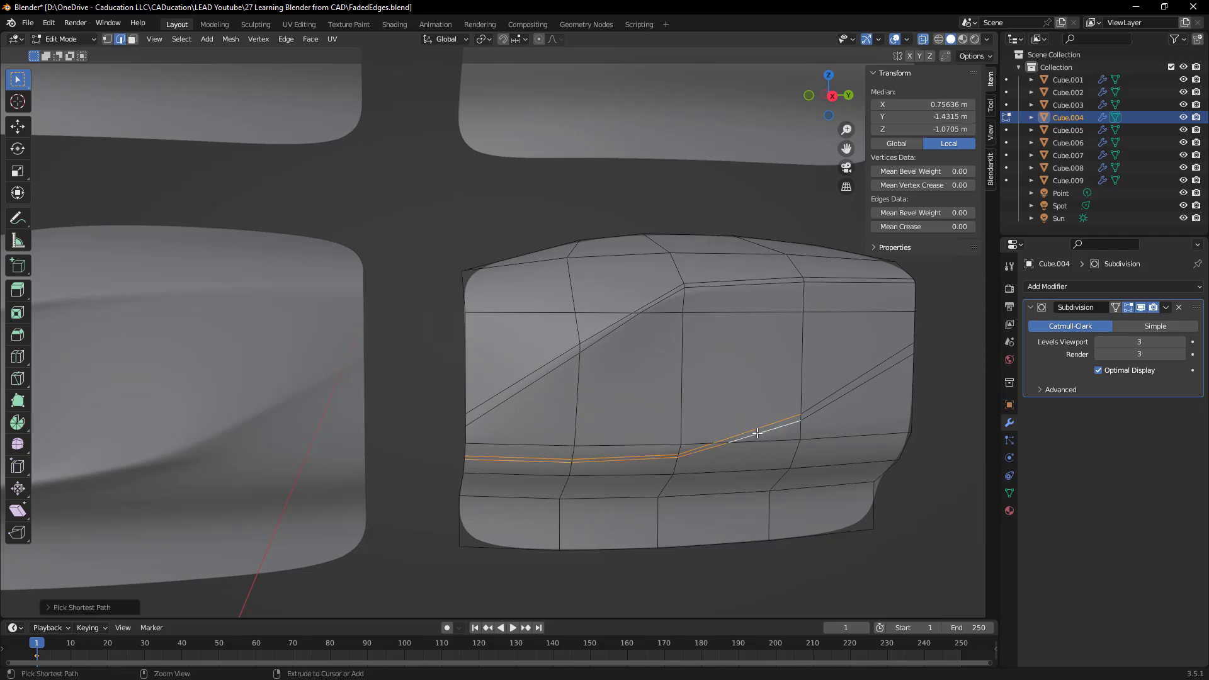
{"action": "key", "text": "g"}
{"action": "key", "text": "x"}
{"action": "left_click", "coordinate": [747, 478]}
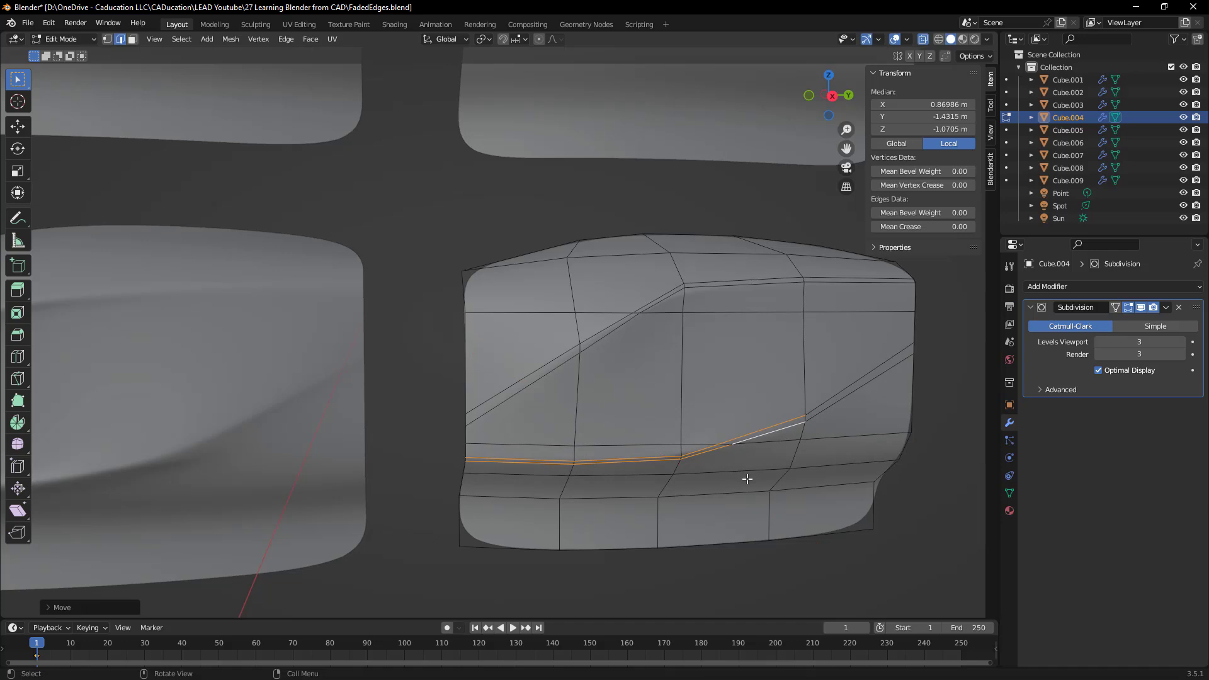
Step: Check the bottom-row panel's shading, then slide the level edges of its upper line pair slightly closer together
{"action": "key", "text": "Tab"}
{"action": "scroll", "coordinate": [692, 376], "scroll_direction": "down", "scroll_amount": 2}
{"action": "middle_click_drag", "start_coordinate": [694, 371], "coordinate": [808, 317]}
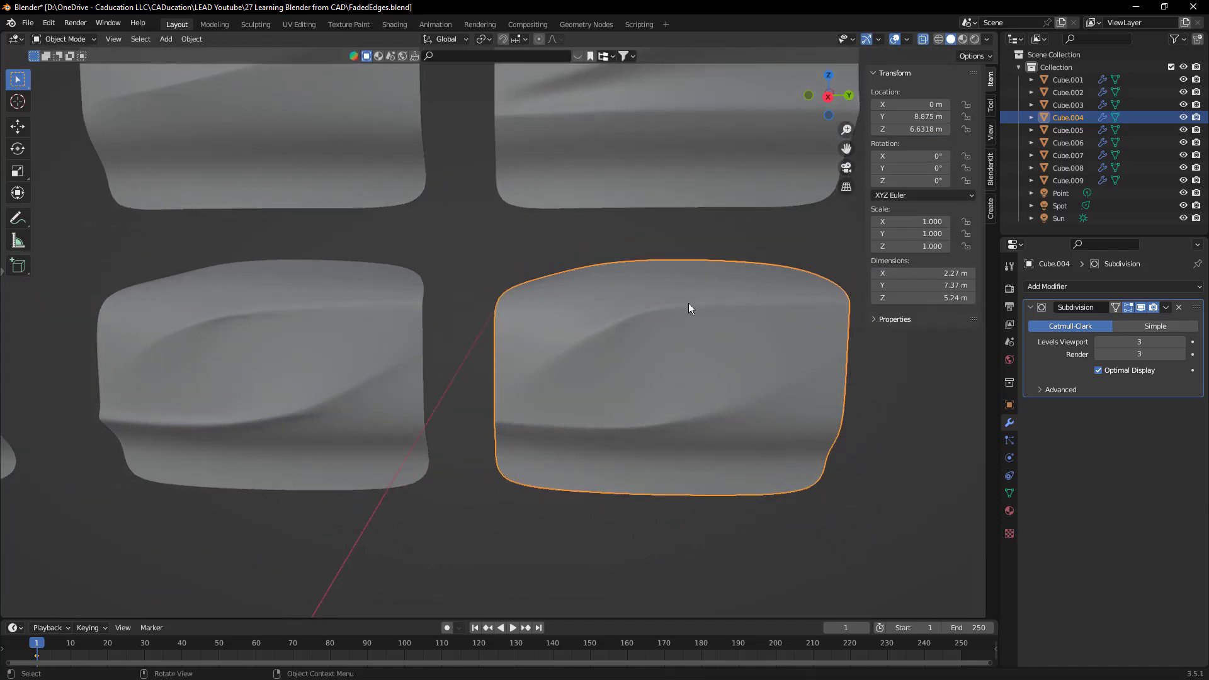
{"action": "middle_click_drag", "start_coordinate": [789, 392], "coordinate": [787, 283]}
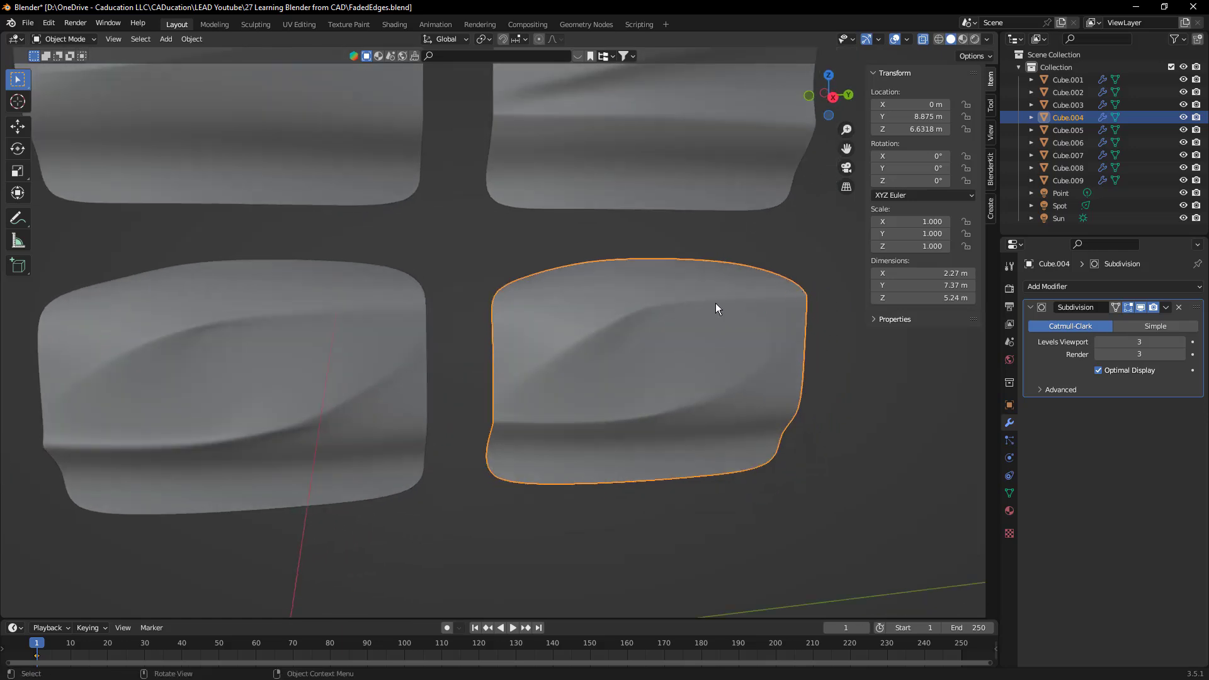
{"action": "key", "text": "Tab"}
{"action": "left_click", "coordinate": [757, 297], "text": "alt"}
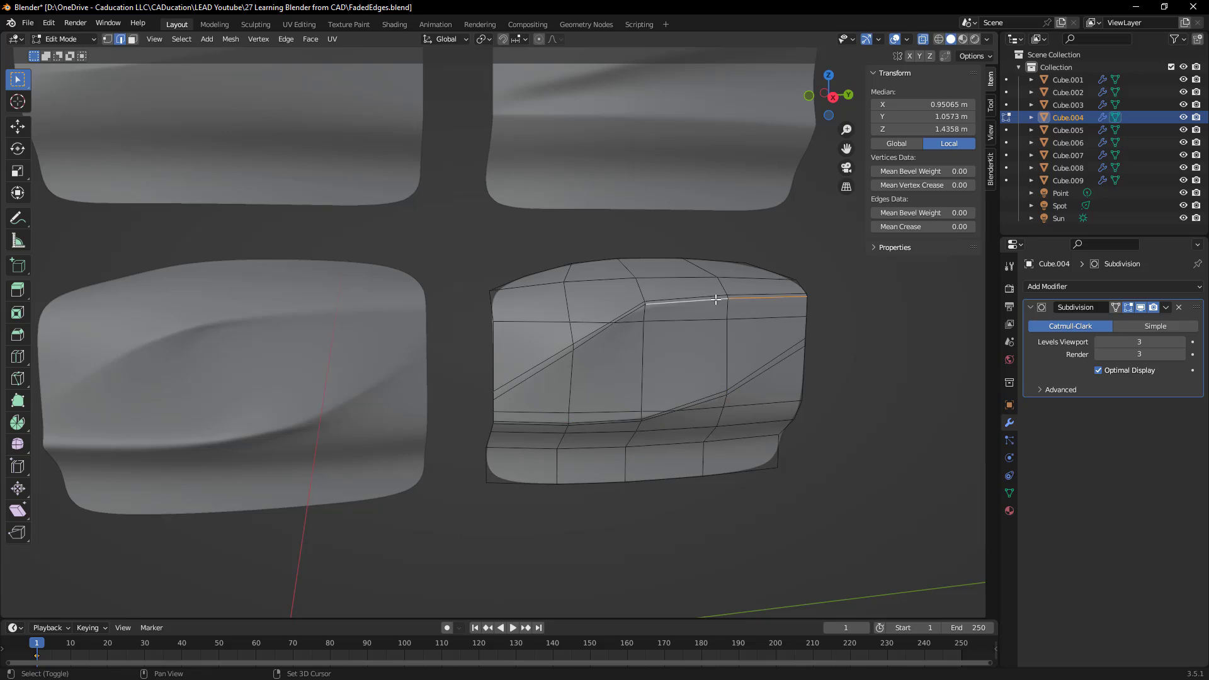
{"action": "key", "text": "g"}
{"action": "key", "text": "g"}
{"action": "left_click", "coordinate": [715, 296]}
{"action": "key", "text": "Tab"}
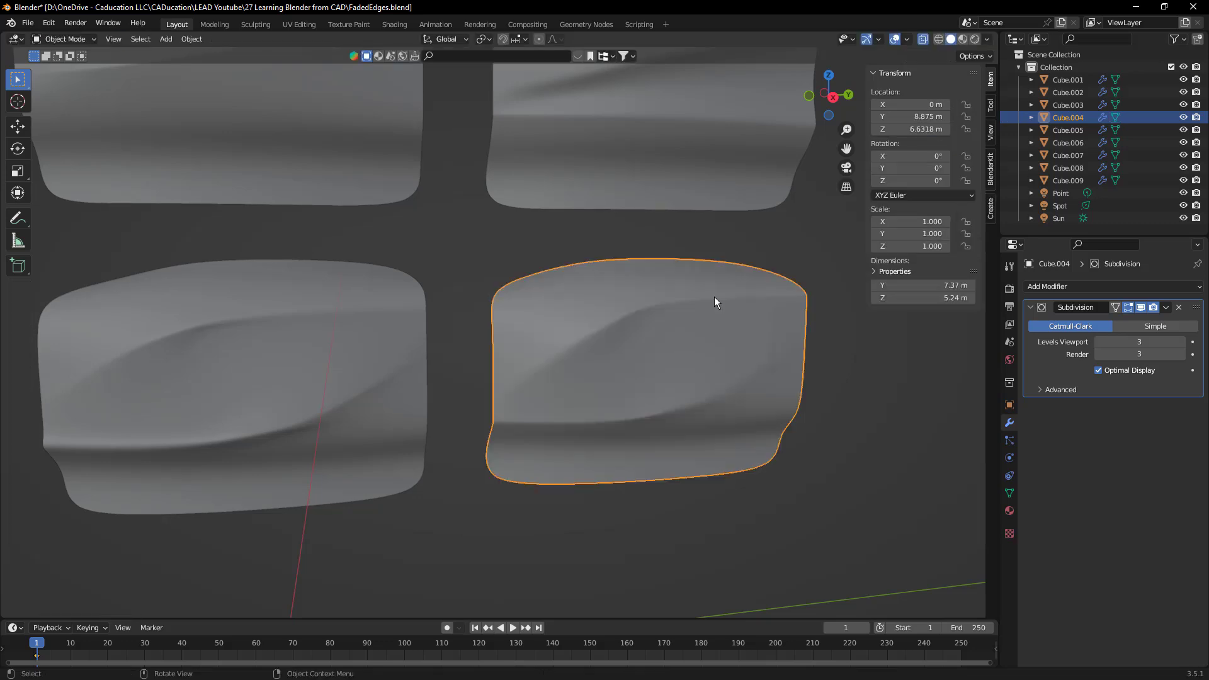
Step: Display the whole grid of panels in Rendered viewport shading with nothing selected
{"action": "key", "text": "alt+a"}
{"action": "mouse_move", "coordinate": [848, 357]}
{"action": "middle_mouse_down"}
{"action": "mouse_move", "coordinate": [807, 360]}
{"action": "mouse_move", "coordinate": [830, 356]}
{"action": "middle_mouse_up"}
{"action": "scroll", "coordinate": [580, 372], "scroll_direction": "down", "scroll_amount": 5}
{"action": "middle_click_drag", "start_coordinate": [580, 372], "coordinate": [606, 381]}
{"action": "middle_click_drag", "start_coordinate": [690, 248], "coordinate": [614, 152]}
{"action": "left_click", "coordinate": [602, 186]}
{"action": "middle_click_drag", "start_coordinate": [607, 199], "coordinate": [633, 209]}
{"action": "left_click", "coordinate": [974, 39]}
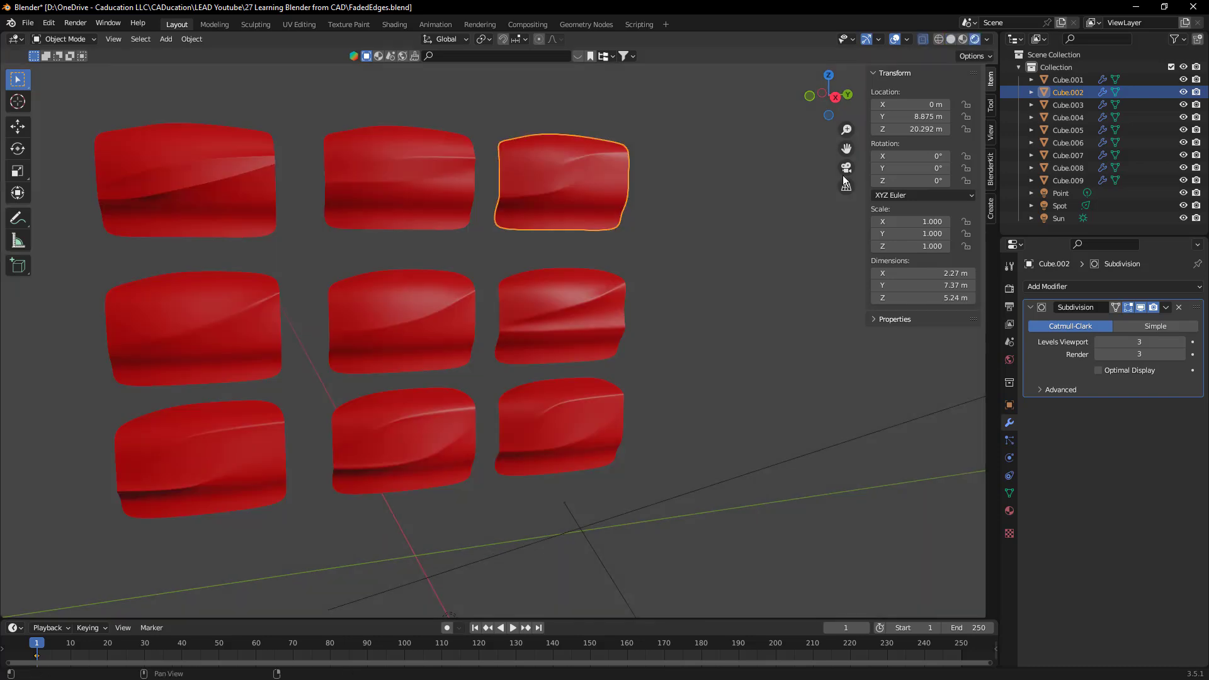
{"action": "left_click", "coordinate": [668, 372]}
{"action": "scroll", "coordinate": [667, 391], "scroll_direction": "down", "scroll_amount": 2, "text": "shift"}
{"action": "middle_click_drag", "start_coordinate": [668, 391], "coordinate": [621, 397]}
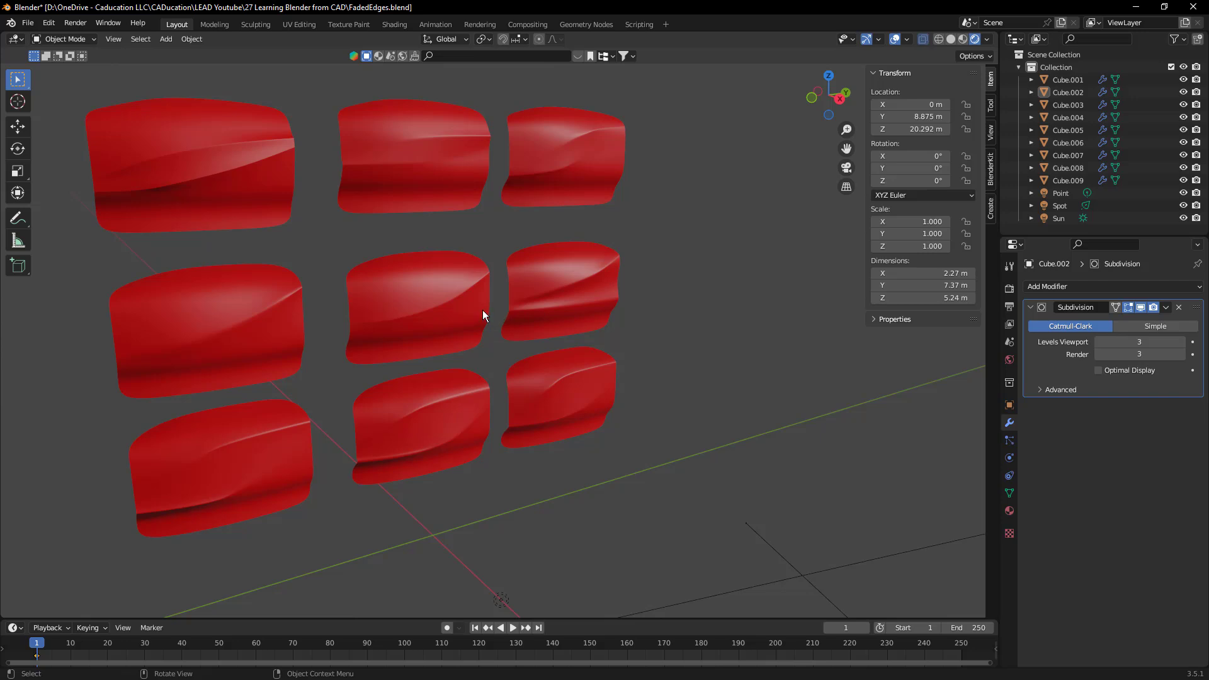
Step: Set the vertex crease of the upper middle vertex on the middle-row panel Cube.008 to 1.00 and inspect the surface
{"action": "left_click", "coordinate": [252, 327]}
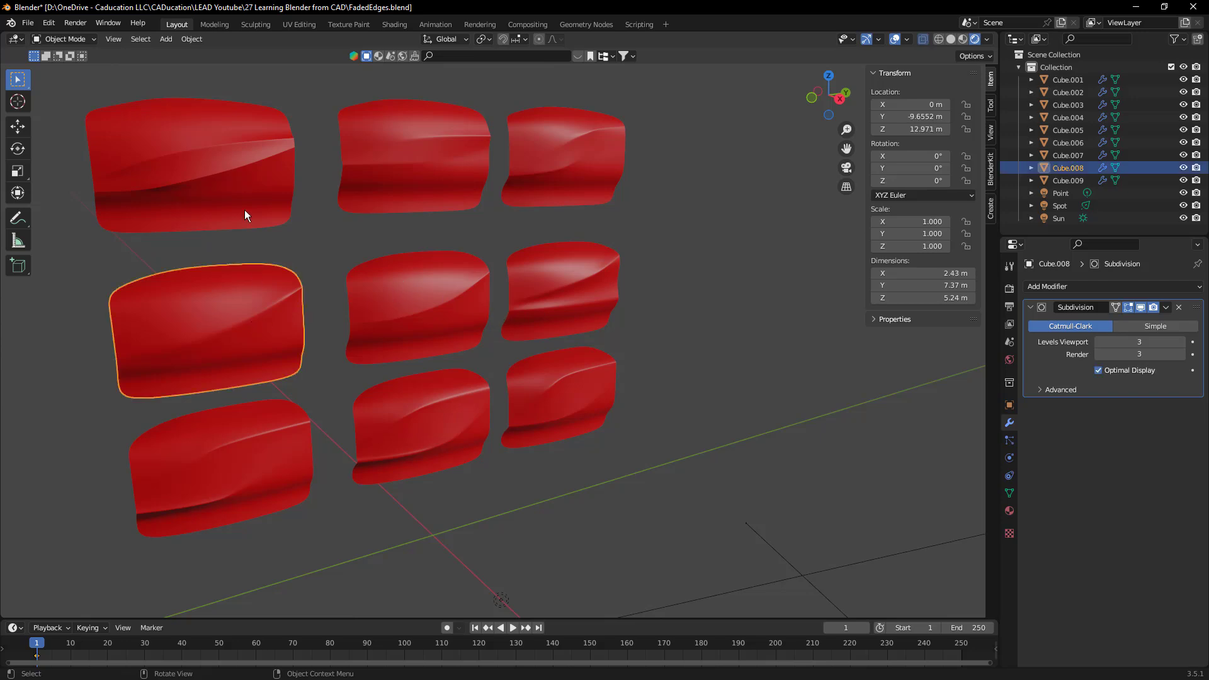
{"action": "middle_click_drag", "start_coordinate": [262, 342], "coordinate": [309, 269]}
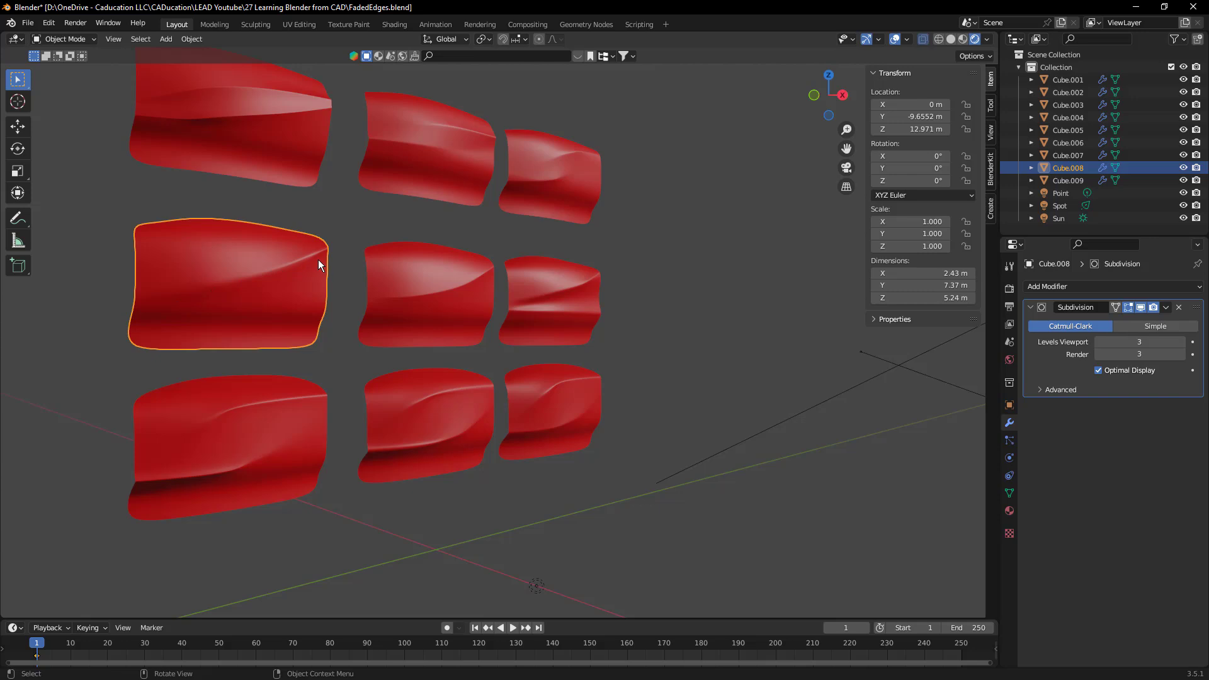
{"action": "key", "text": "Tab"}
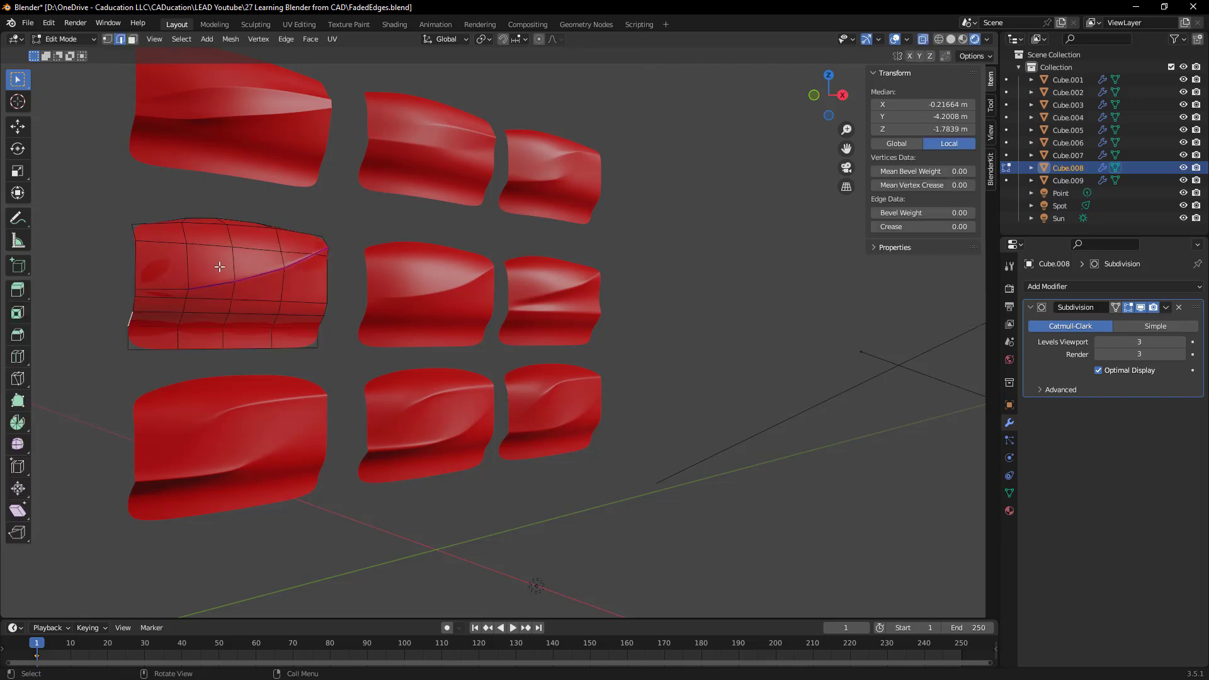
{"action": "middle_click_drag", "start_coordinate": [248, 260], "coordinate": [253, 288]}
{"action": "key", "text": "1"}
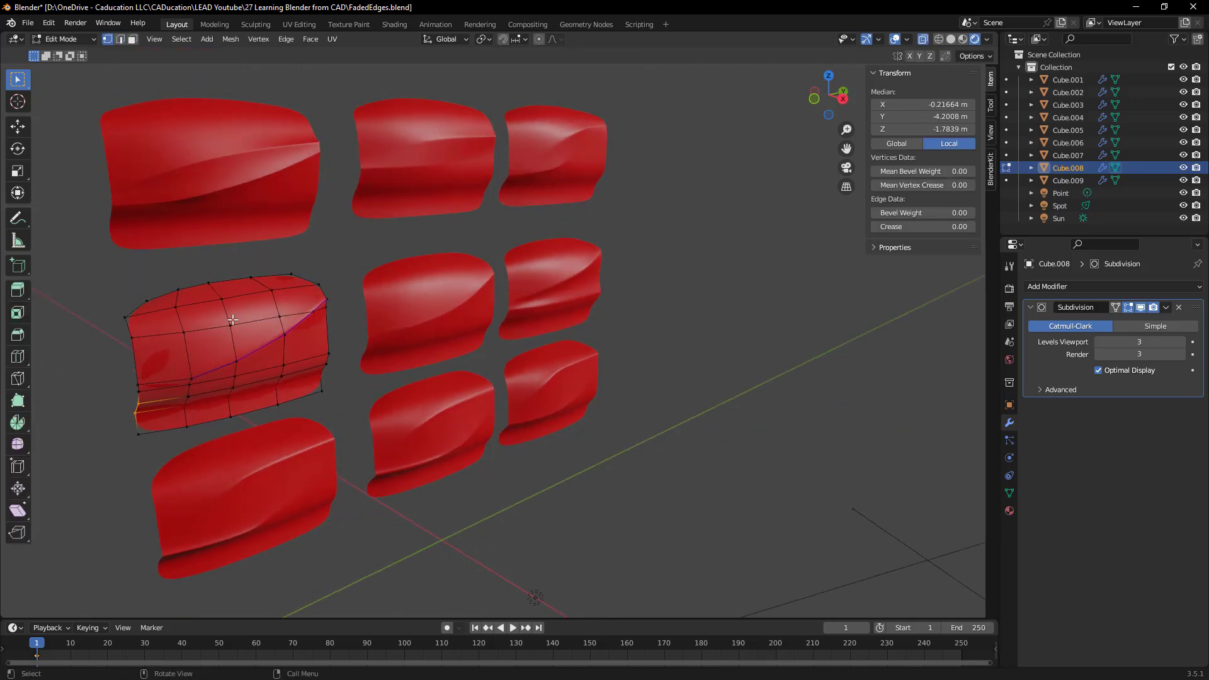
{"action": "left_click", "coordinate": [222, 299]}
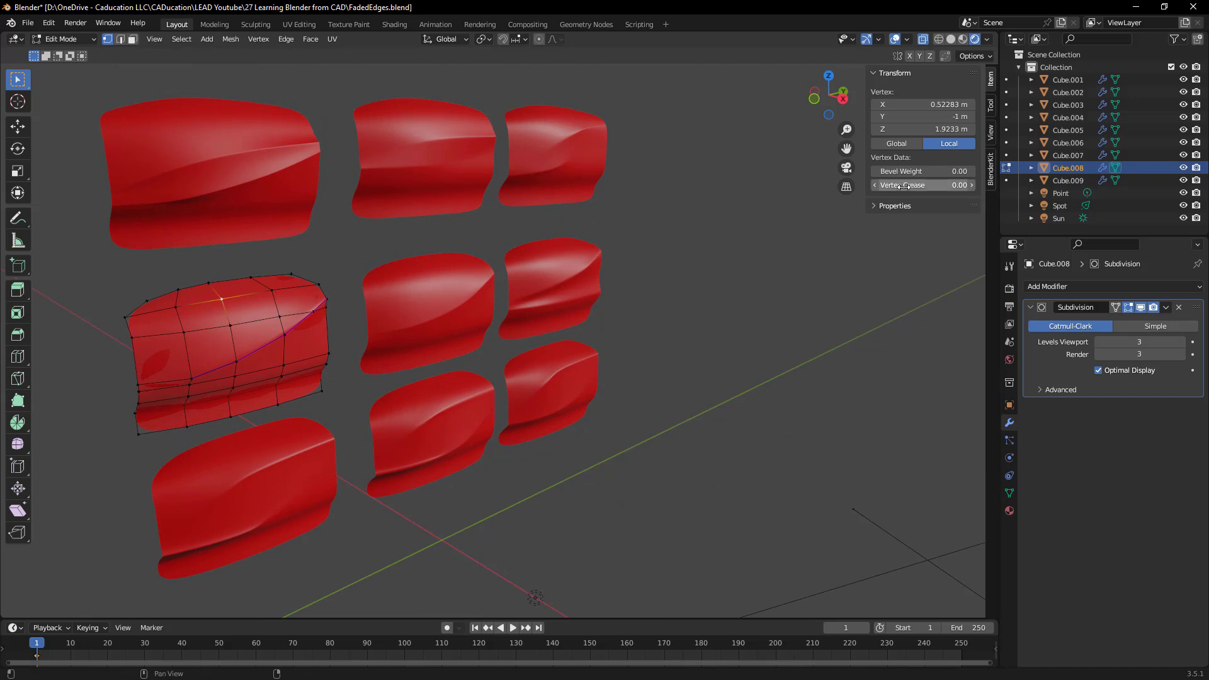
{"action": "left_click_drag", "start_coordinate": [922, 185], "coordinate": [973, 185]}
{"action": "key", "text": "Tab"}
{"action": "scroll", "coordinate": [281, 335], "scroll_direction": "up", "scroll_amount": 6}
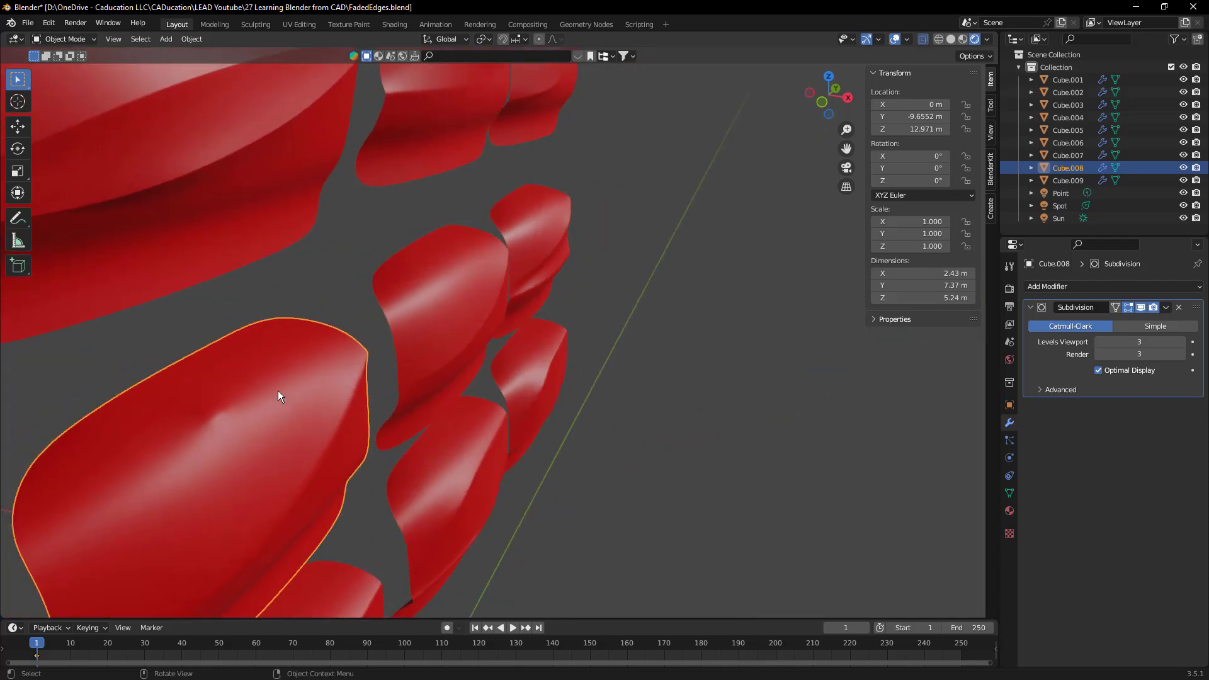
Step: Reset the same vertex's crease on Cube.008 to 0.00 and return to Object Mode with all panels in view
{"action": "key", "text": "Tab"}
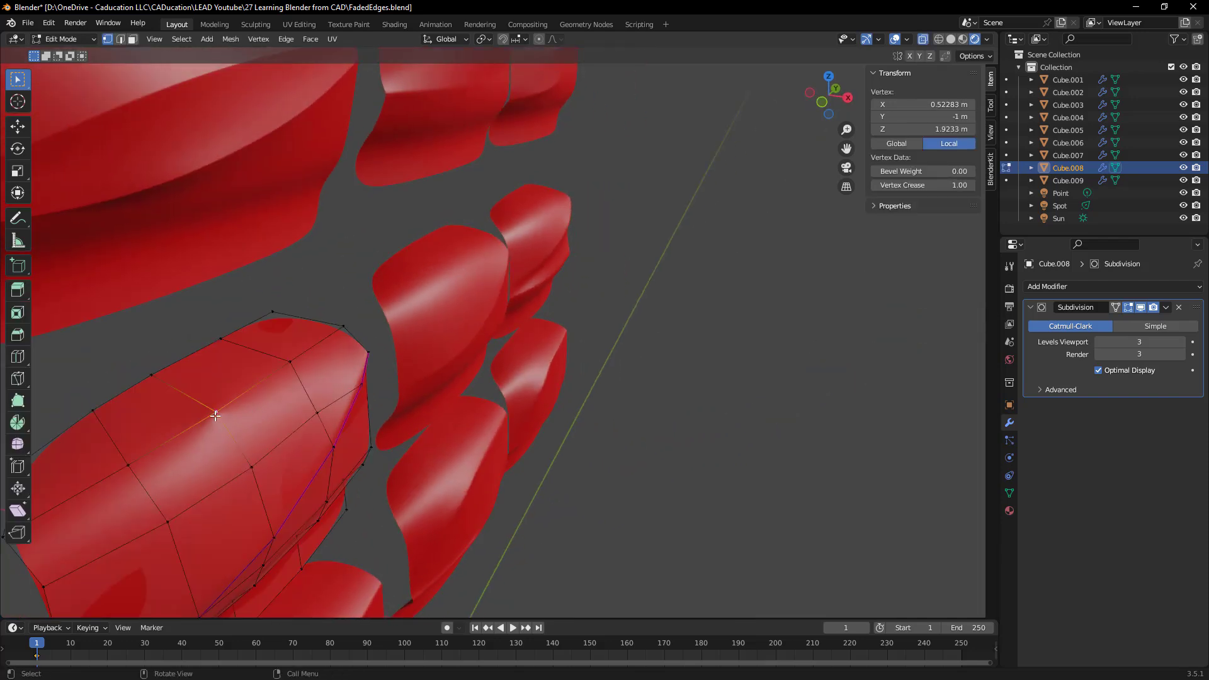
{"action": "left_click_drag", "start_coordinate": [944, 184], "coordinate": [907, 185]}
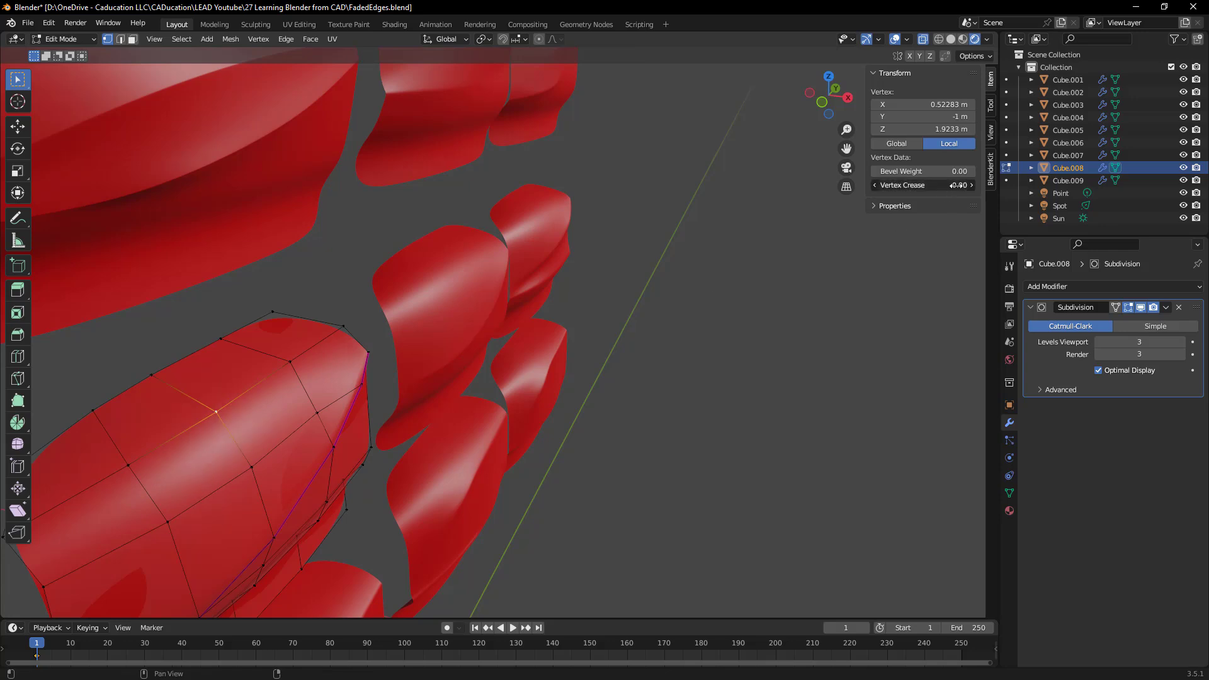
{"action": "key", "text": "Tab"}
{"action": "scroll", "coordinate": [715, 389], "scroll_direction": "down", "scroll_amount": 6}
{"action": "middle_click_drag", "start_coordinate": [702, 406], "coordinate": [638, 387]}
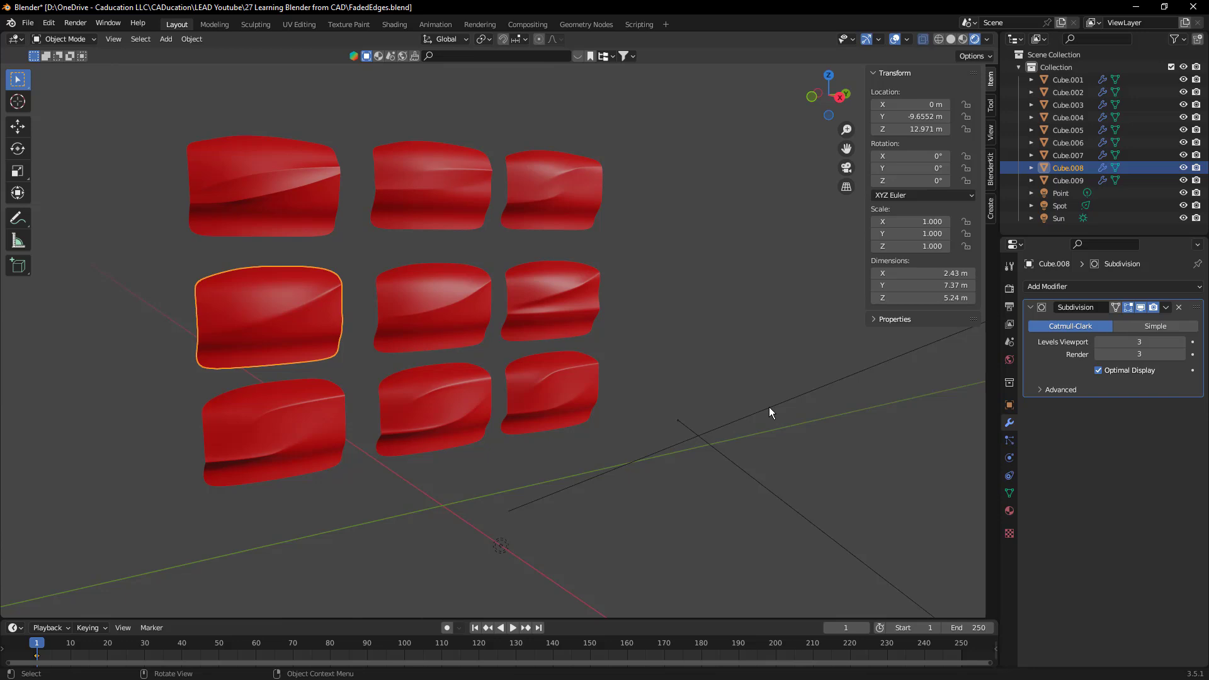
Step: Switch the centre panel's Bevel modifier off and on twice in the viewport to compare its faded edge
{"action": "left_click", "coordinate": [441, 315]}
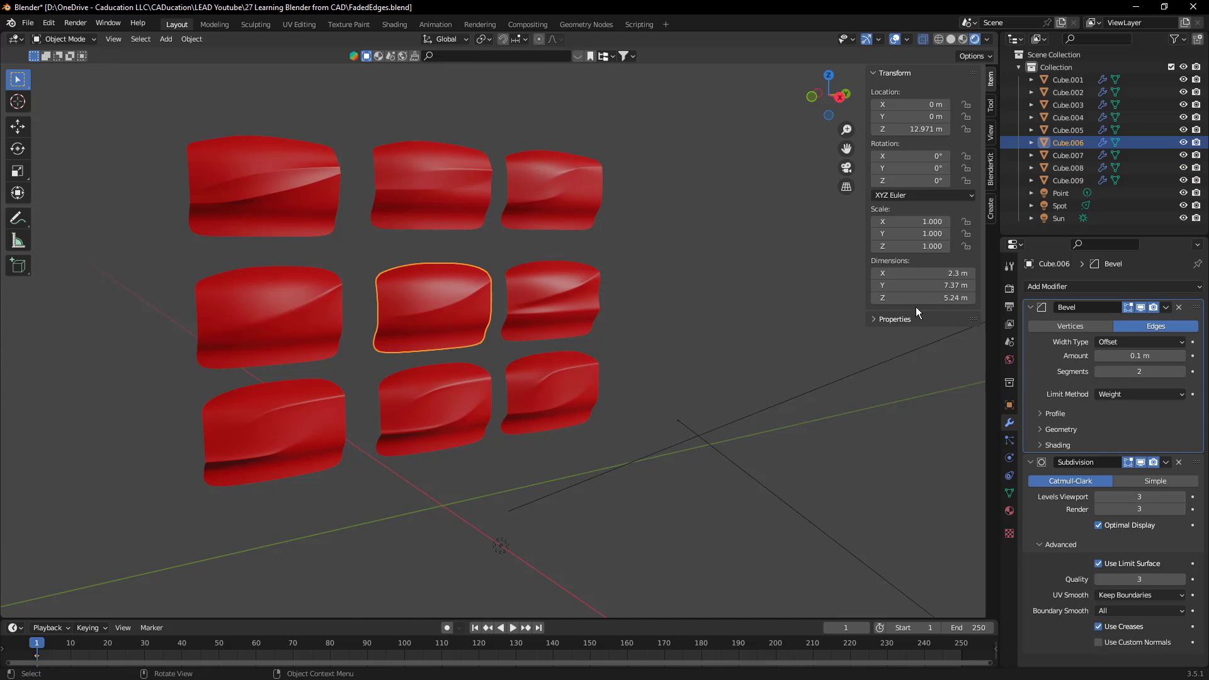
{"action": "left_click", "coordinate": [1140, 307]}
{"action": "left_click", "coordinate": [1140, 308]}
{"action": "left_click", "coordinate": [1141, 308]}
{"action": "left_click", "coordinate": [1141, 307]}
{"action": "middle_click_drag", "start_coordinate": [657, 398], "coordinate": [708, 328]}
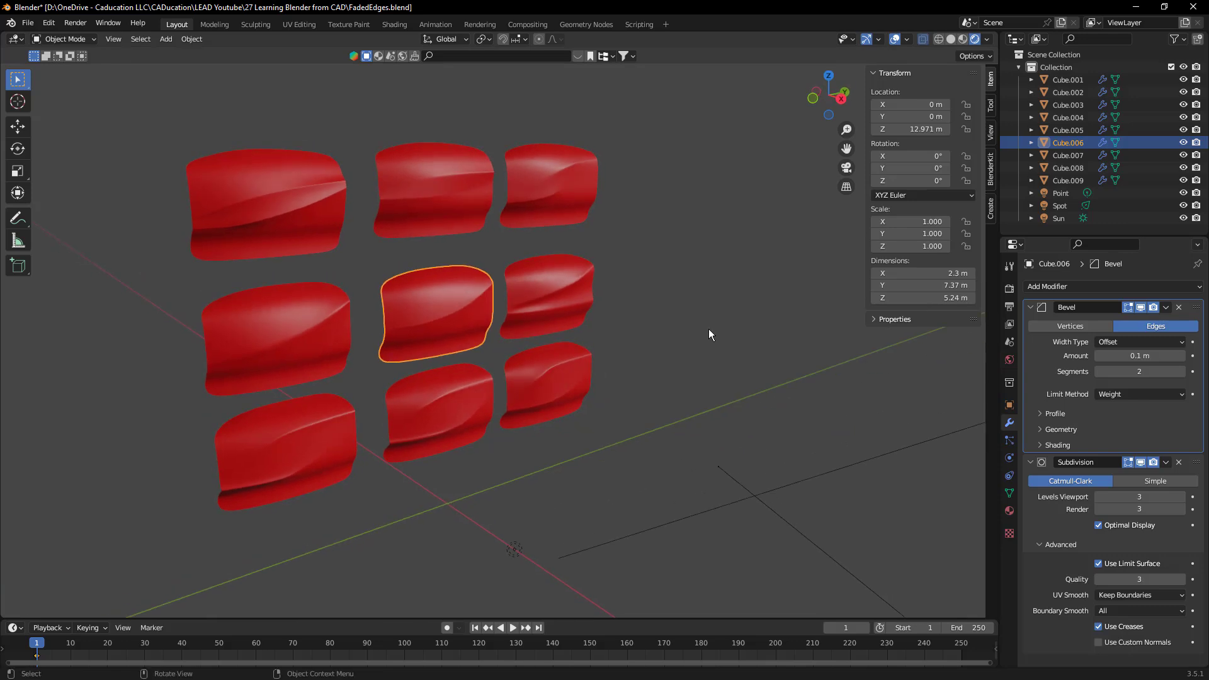